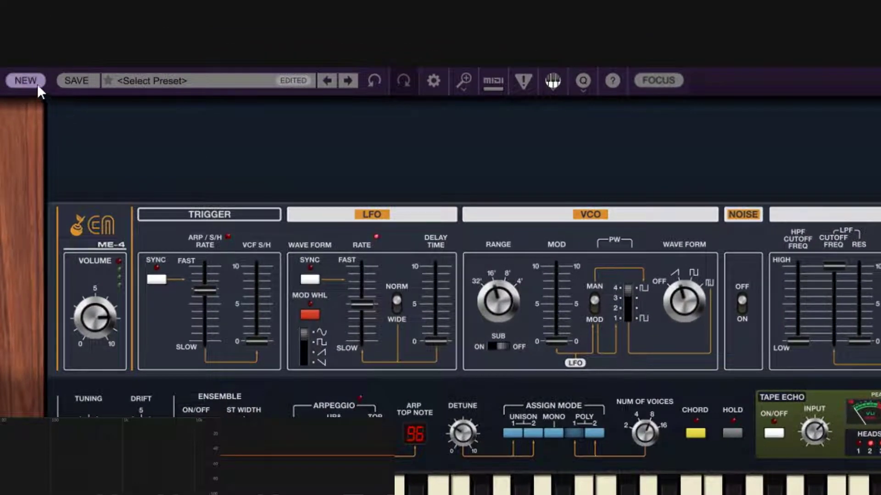
# Step: Start a new preset and switch the Ensemble effect off
pyautogui.click(31, 79)
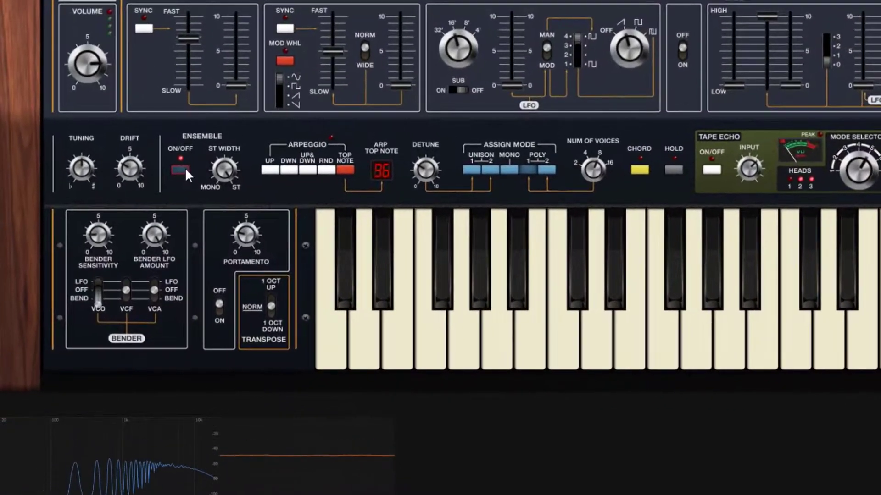
pyautogui.click(187, 168)
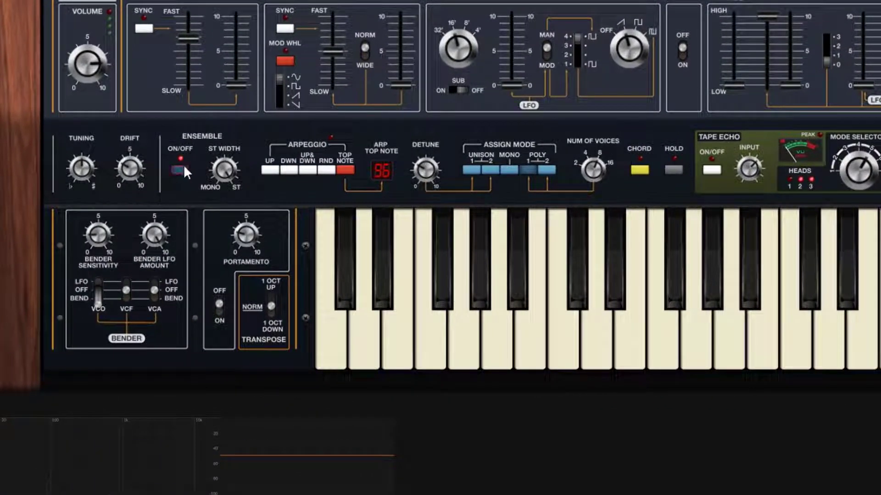
pyautogui.click(182, 168)
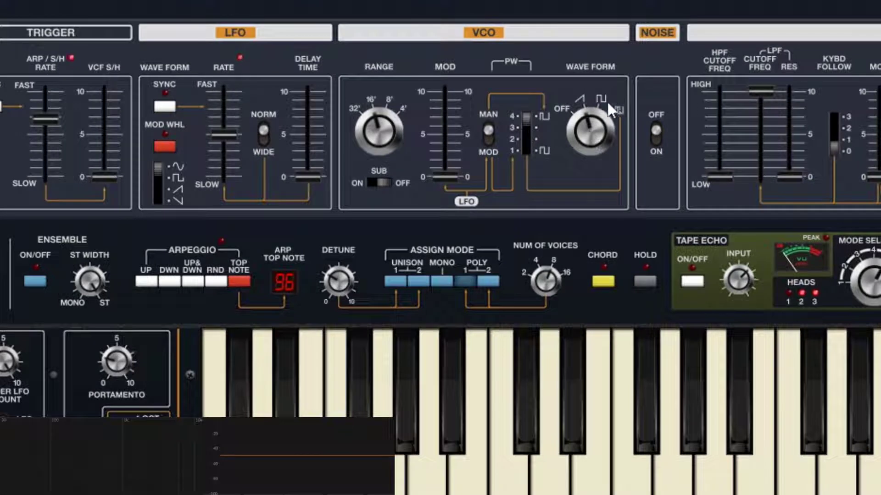
# Step: Audition the VCO waveform as ramp, square and pulse, ending with the waveform set to Off
pyautogui.moveTo(587, 127)
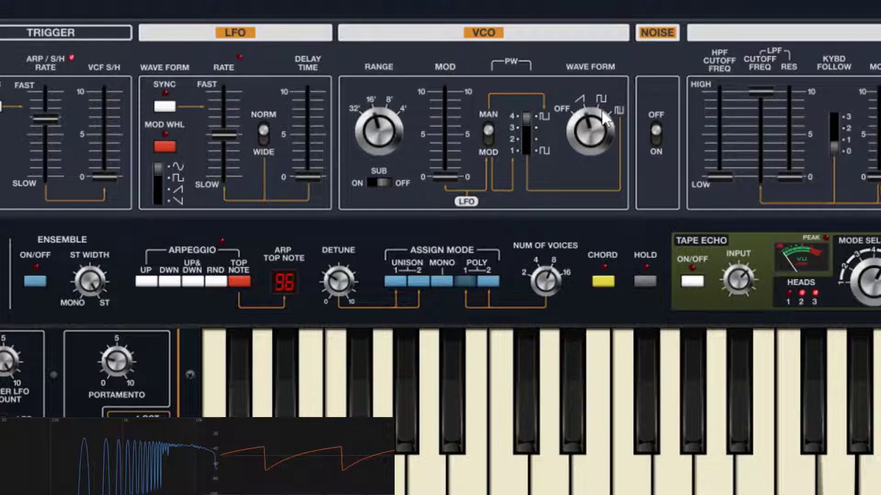
pyautogui.moveTo(584, 127); pyautogui.dragTo(586, 118)
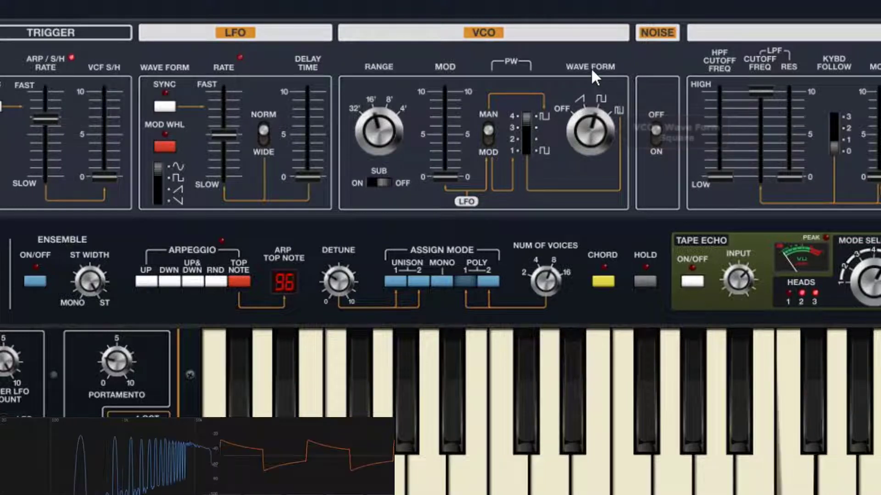
pyautogui.moveTo(591, 125)
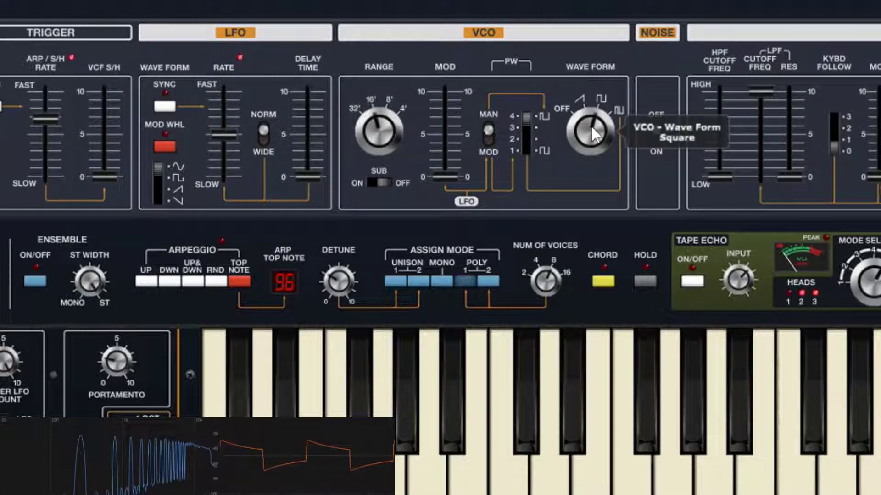
pyautogui.moveTo(591, 126); pyautogui.dragTo(595, 75)
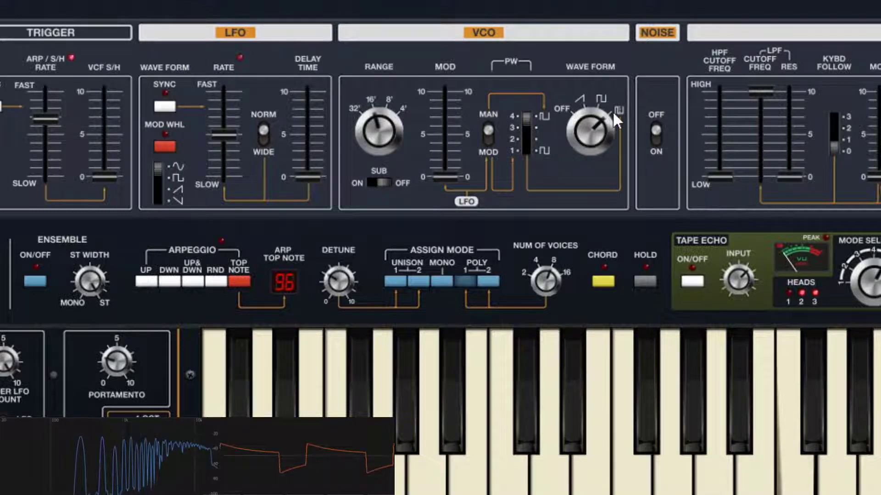
pyautogui.moveTo(594, 120)
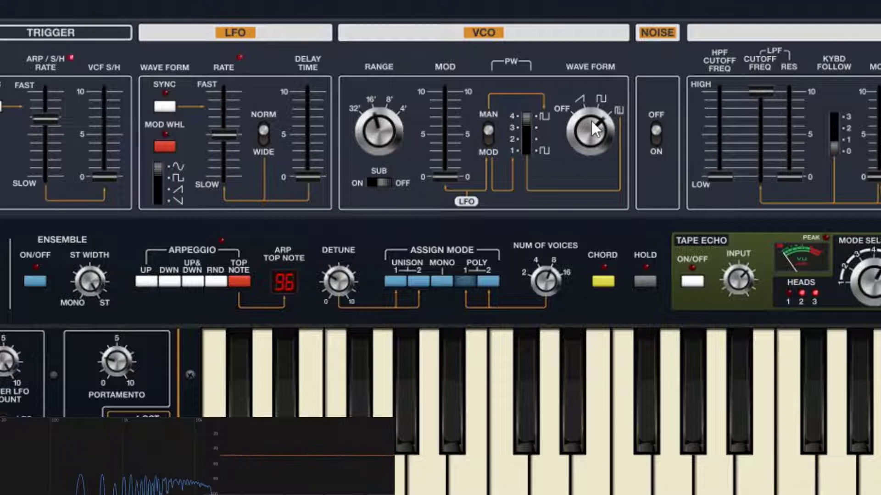
pyautogui.moveTo(592, 123); pyautogui.dragTo(615, 193)
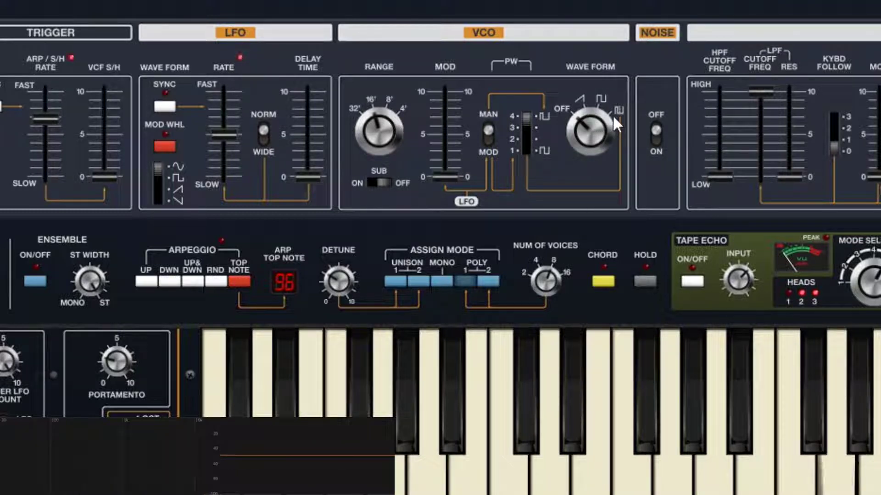
# Step: Audition the noise source alone and blended with the VCO ramp waveform, leaving noise off and the waveform on ramp
pyautogui.moveTo(614, 120)
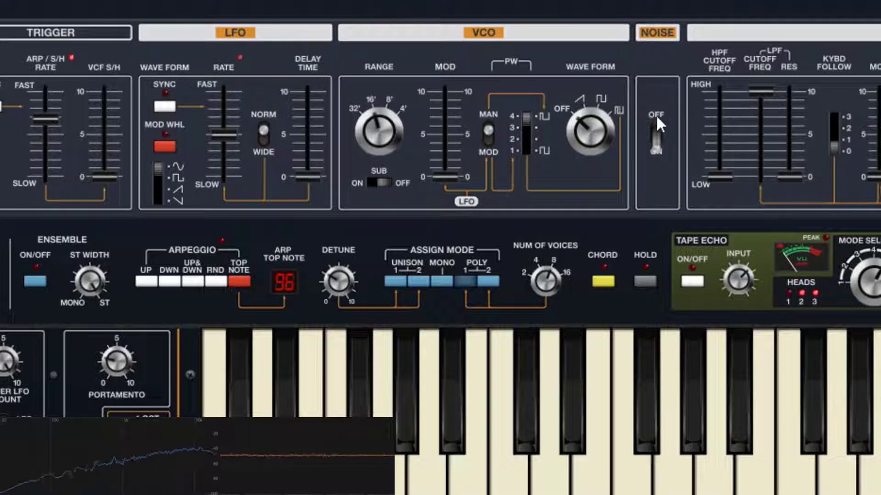
pyautogui.click(657, 129)
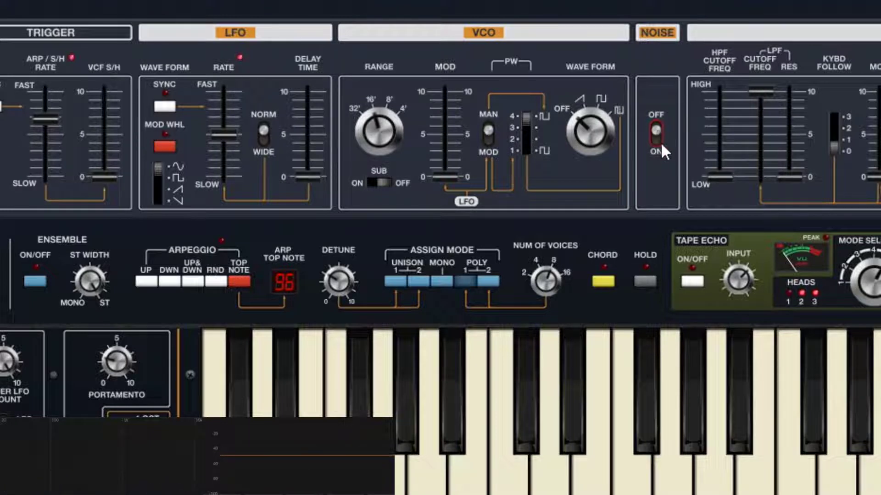
pyautogui.moveTo(601, 131); pyautogui.dragTo(593, 81)
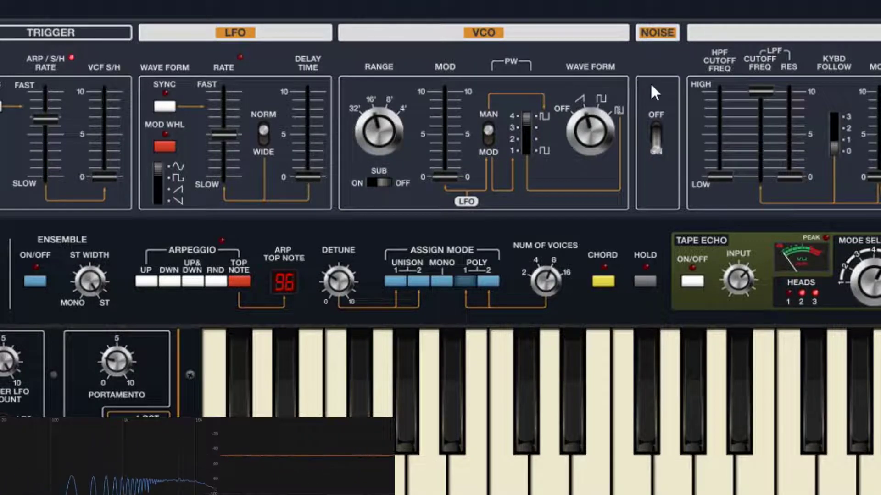
pyautogui.click(657, 129)
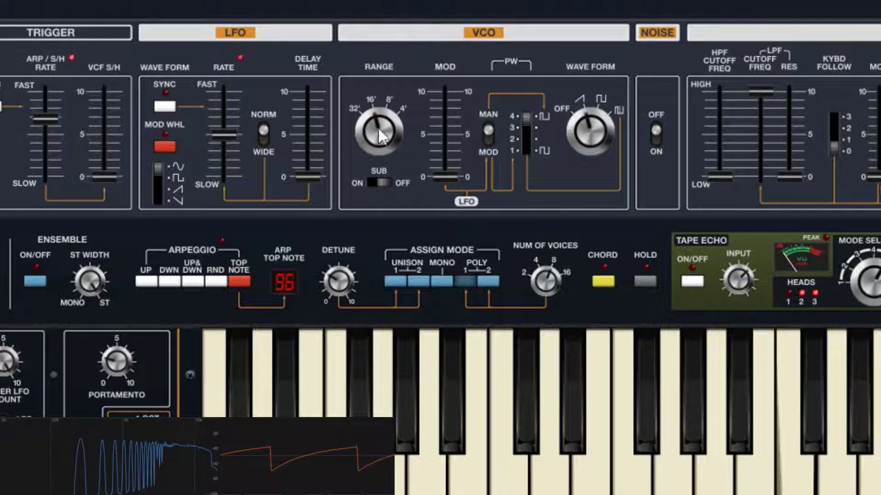
# Step: Sweep the VCO range, and audition the sub-oscillator alone at 16' and 8' with the waveform off
pyautogui.moveTo(380, 159)
pyautogui.moveTo(379, 153); pyautogui.dragTo(389, 64)
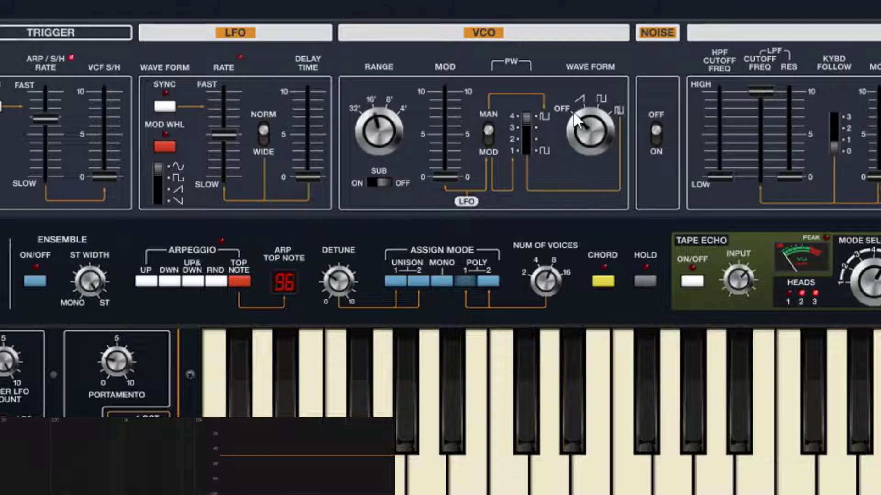
pyautogui.click(385, 182)
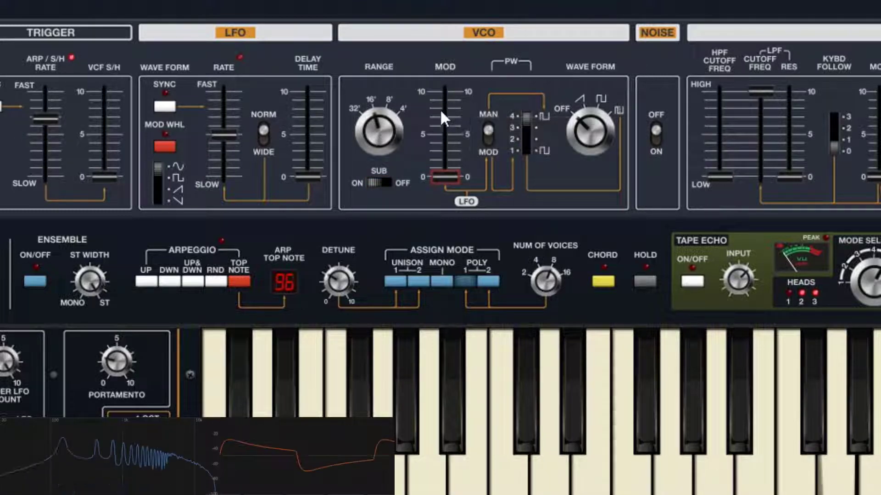
pyautogui.moveTo(394, 91); pyautogui.dragTo(394, 62)
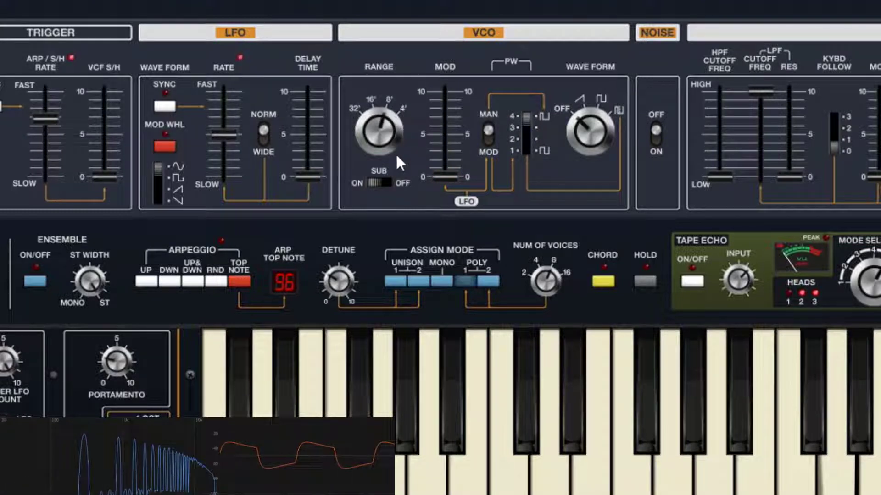
# Step: Compare the square waveform at 8' and 16' with the sub-oscillator alone at 8' and 4', ending at range 8'
pyautogui.moveTo(581, 129); pyautogui.dragTo(601, 1)
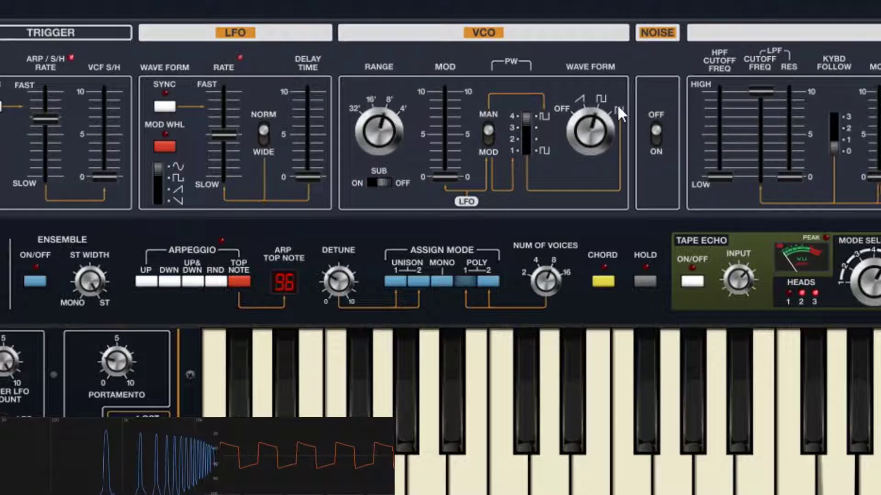
pyautogui.moveTo(386, 157)
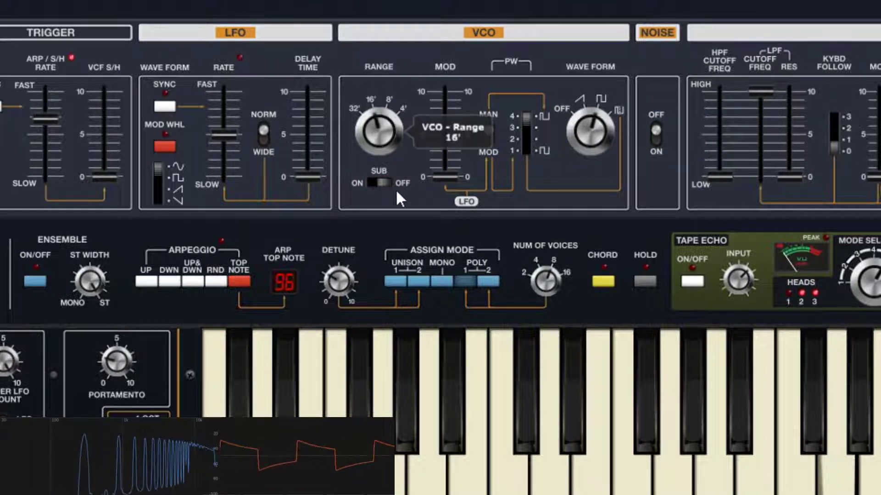
pyautogui.moveTo(571, 131); pyautogui.dragTo(588, 175)
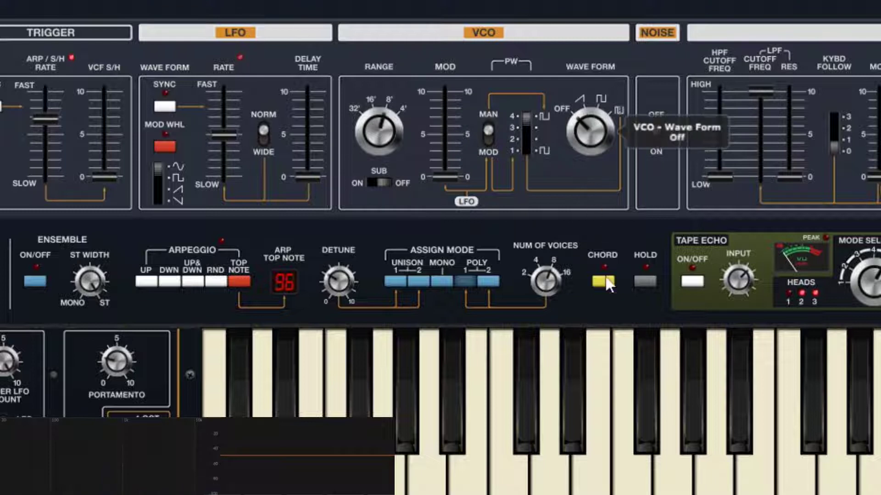
pyautogui.click(372, 184)
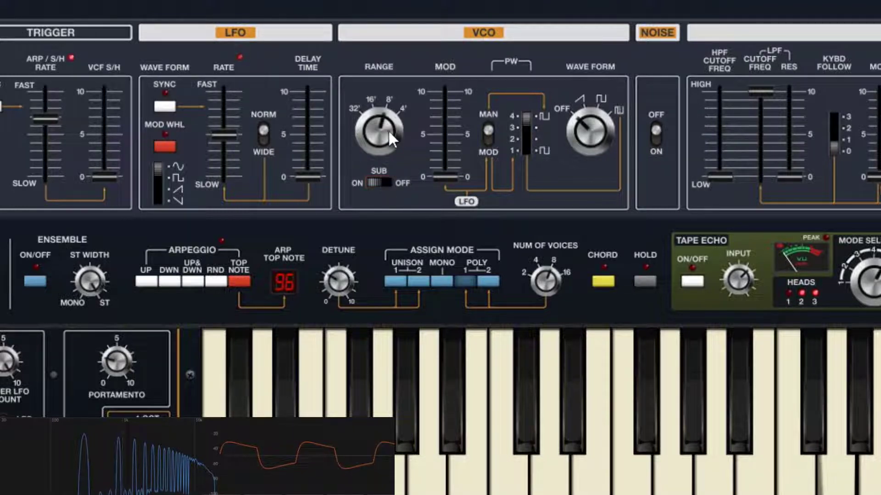
pyautogui.moveTo(384, 110); pyautogui.dragTo(391, 121)
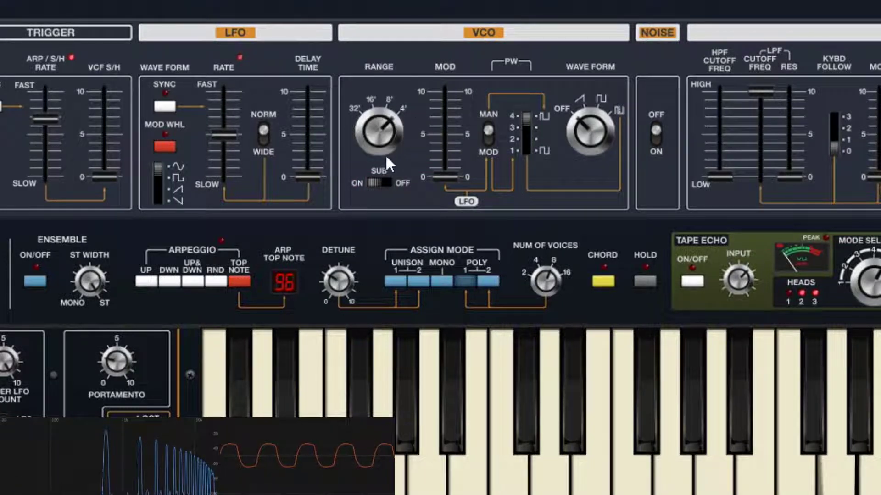
pyautogui.moveTo(386, 154); pyautogui.dragTo(392, 193)
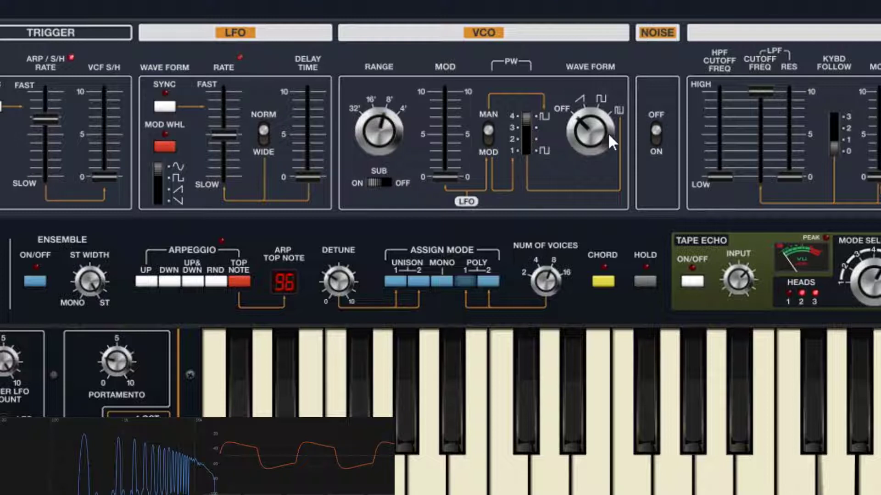
# Step: Layer the ramp waveform with the sub-oscillator, leaving the VCO range at 16' and the sub-oscillator off
pyautogui.moveTo(595, 115); pyautogui.dragTo(589, 84)
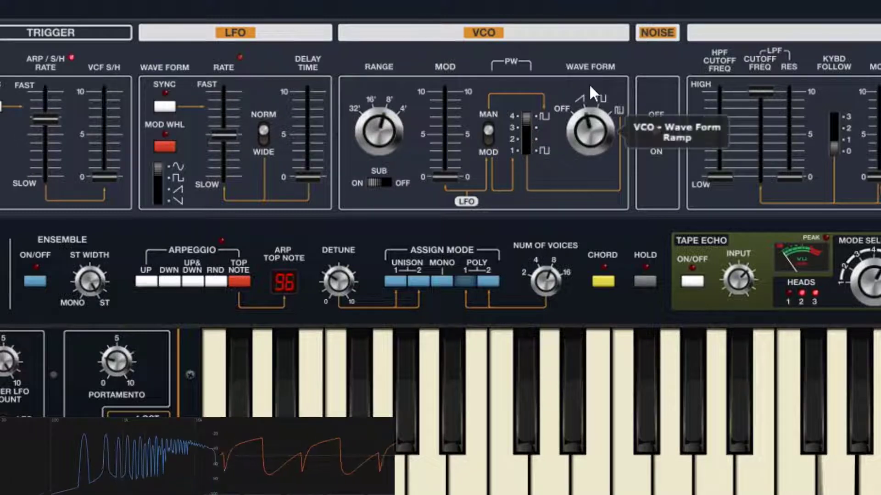
pyautogui.click(382, 172)
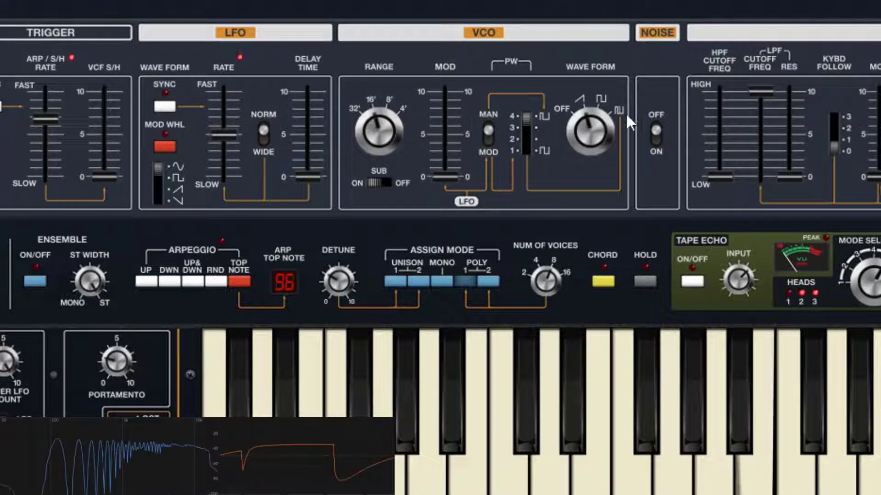
pyautogui.click(594, 137)
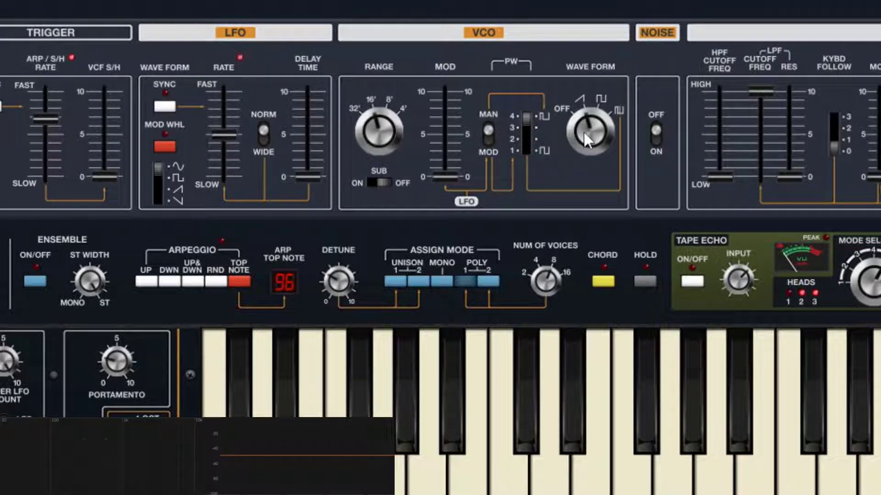
# Step: Set the VCO waveform to pulse and compare pulse width positions 4 and 1, ending at 1
pyautogui.moveTo(583, 130); pyautogui.dragTo(605, 5)
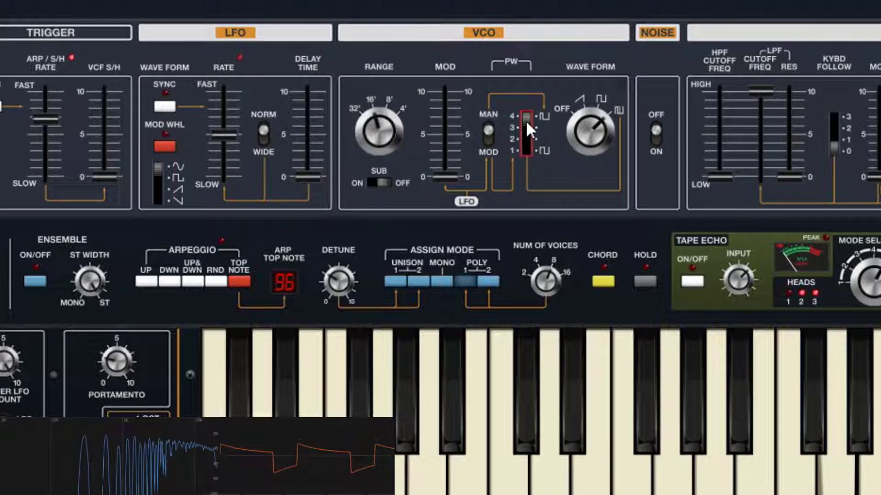
pyautogui.moveTo(525, 121); pyautogui.dragTo(531, 167)
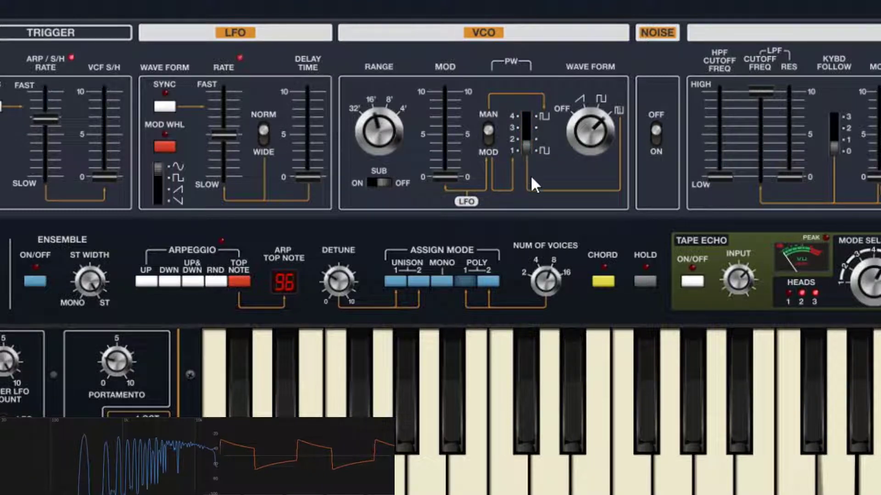
pyautogui.moveTo(528, 148); pyautogui.dragTo(530, 94)
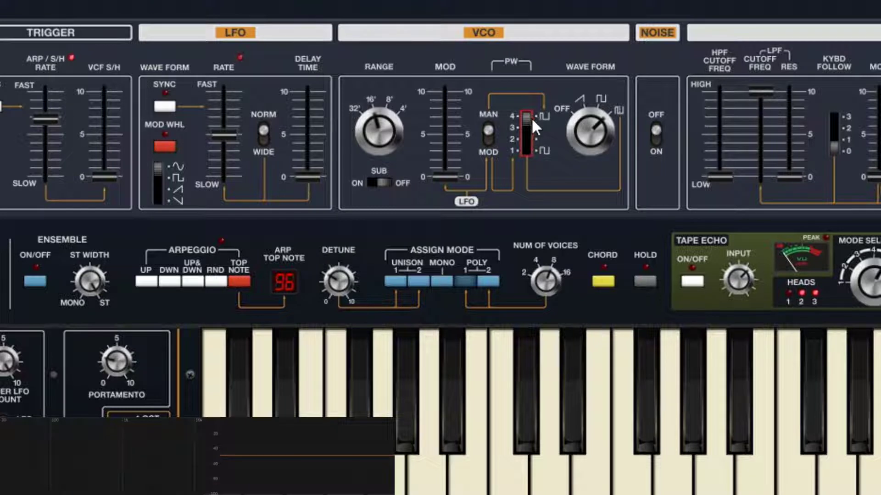
pyautogui.moveTo(524, 122); pyautogui.dragTo(564, 94)
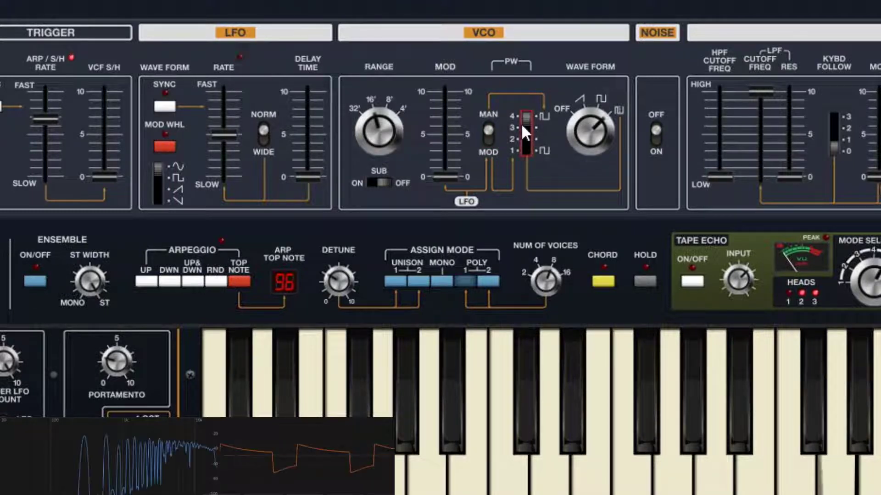
pyautogui.moveTo(527, 123); pyautogui.dragTo(530, 158)
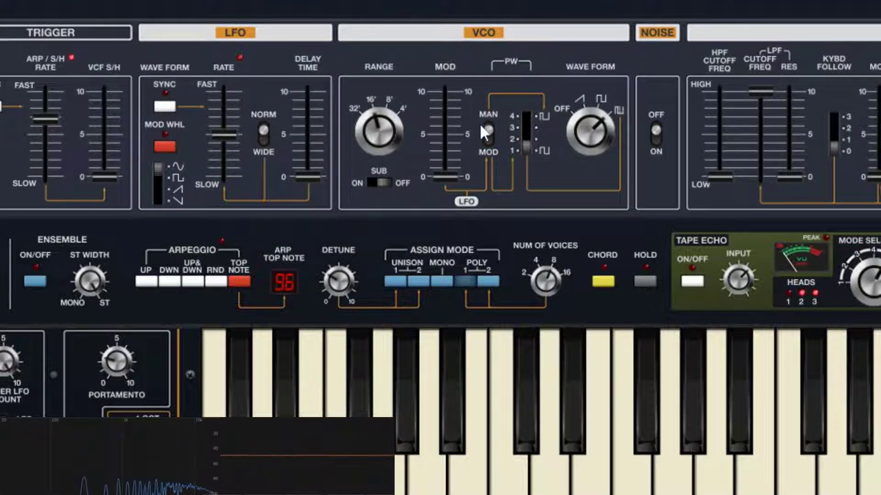
# Step: Switch the pulse width control to MOD and step the width slider through 2, 3 and 4, ending at 3
pyautogui.click(491, 148)
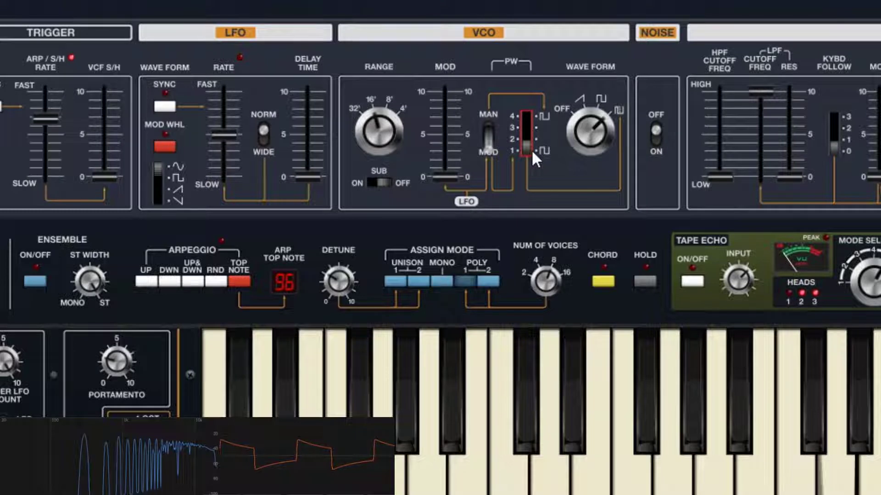
pyautogui.moveTo(532, 152); pyautogui.dragTo(537, 138)
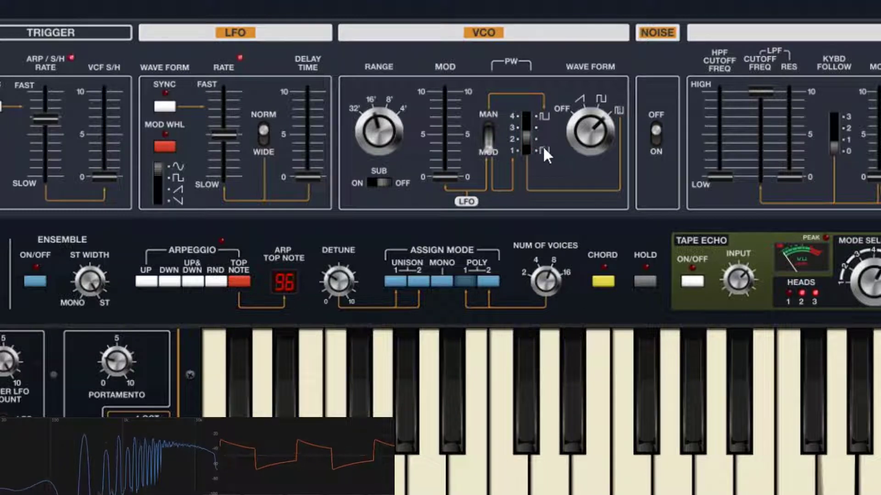
pyautogui.moveTo(532, 137); pyautogui.dragTo(535, 128)
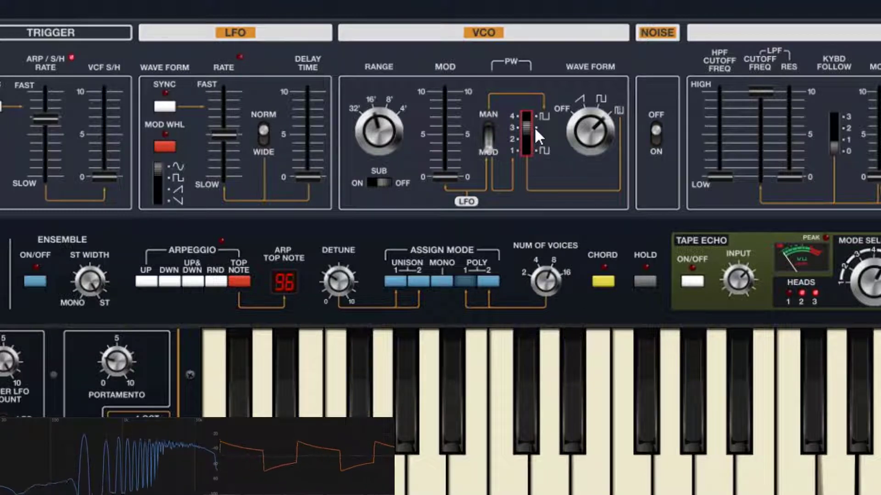
pyautogui.moveTo(534, 125); pyautogui.dragTo(537, 115)
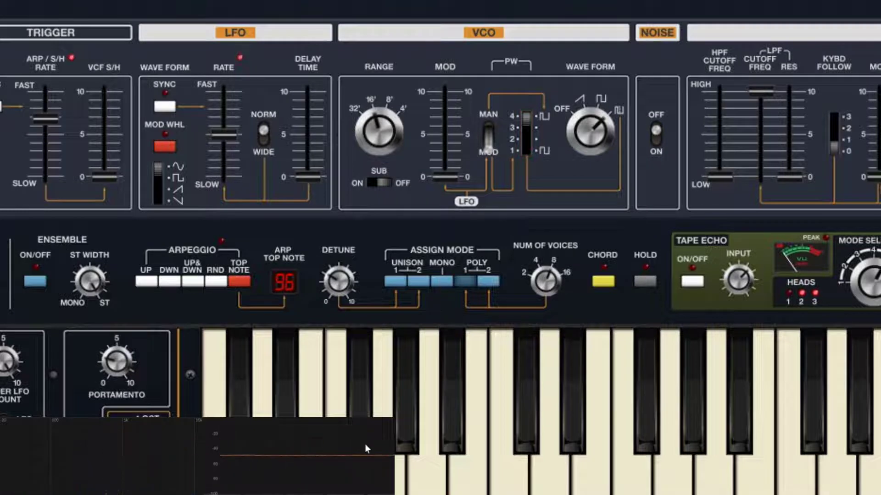
pyautogui.moveTo(526, 118)
pyautogui.mouseDown()
pyautogui.moveTo(526, 132)
pyautogui.moveTo(534, 108)
pyautogui.moveTo(538, 145)
pyautogui.moveTo(531, 129)
pyautogui.mouseUp()
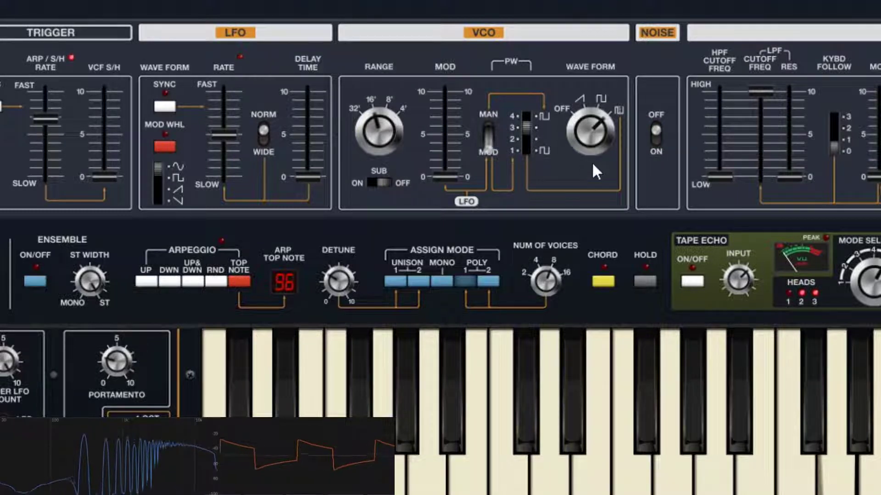
# Step: Raise the VCO modulation slider to about 6.5 and switch the pulse width control to MAN
pyautogui.moveTo(449, 139); pyautogui.dragTo(453, 45)
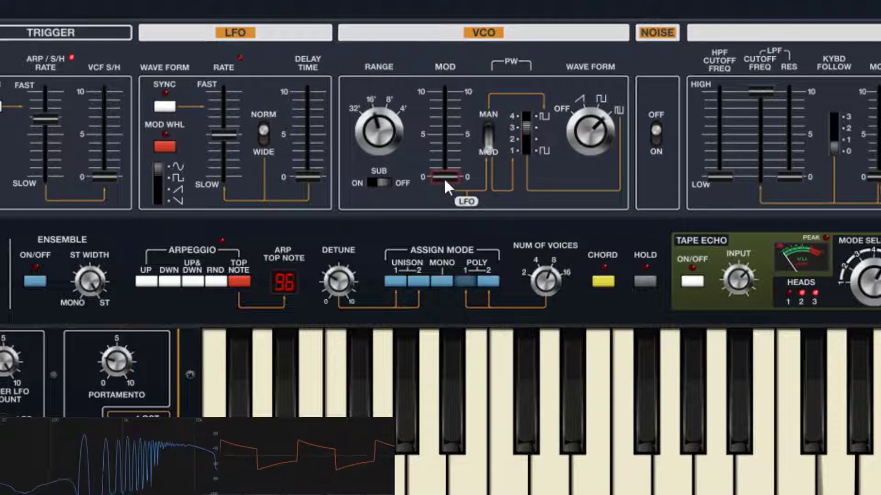
pyautogui.moveTo(447, 179); pyautogui.dragTo(451, 120)
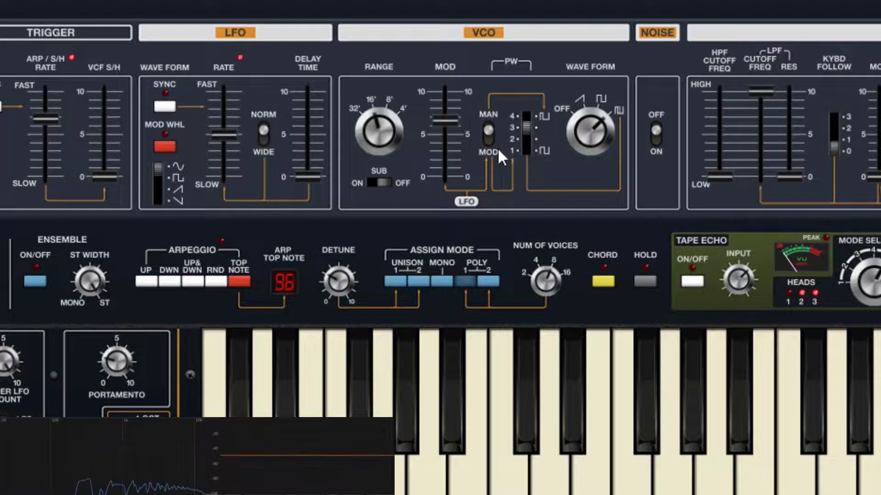
pyautogui.click(491, 132)
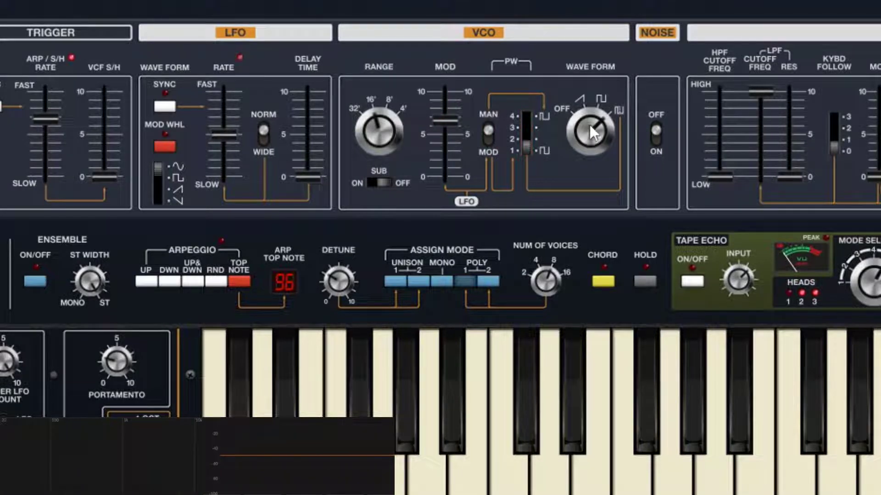
# Step: Reset the VCO modulation slider to 0 and step the VCO waveform through ramp and square, ending at pulse
pyautogui.moveTo(590, 124); pyautogui.dragTo(599, 174)
pyautogui.moveTo(608, 217); pyautogui.dragTo(615, 235)
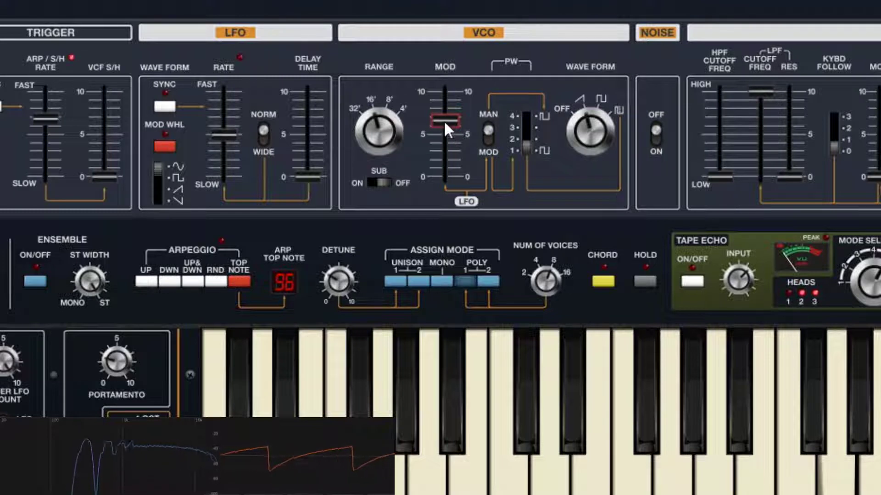
pyautogui.moveTo(444, 120); pyautogui.dragTo(445, 99)
pyautogui.doubleClick(445, 99)
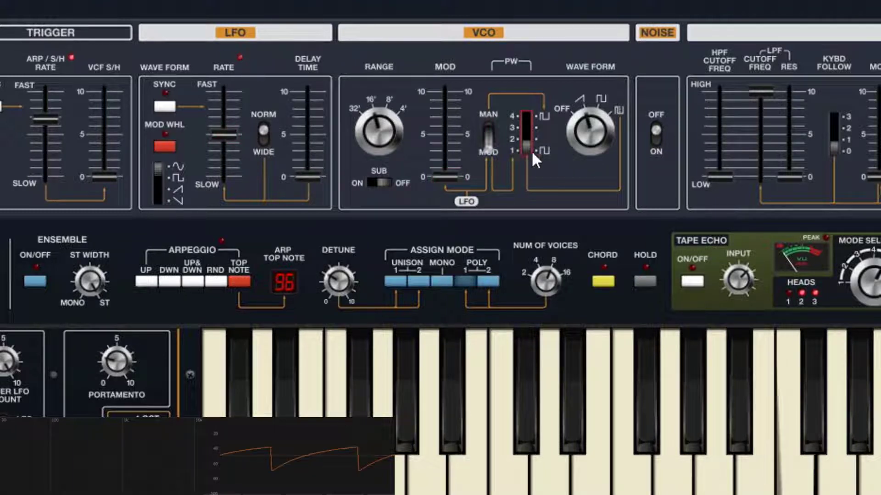
pyautogui.moveTo(587, 139); pyautogui.dragTo(589, 59)
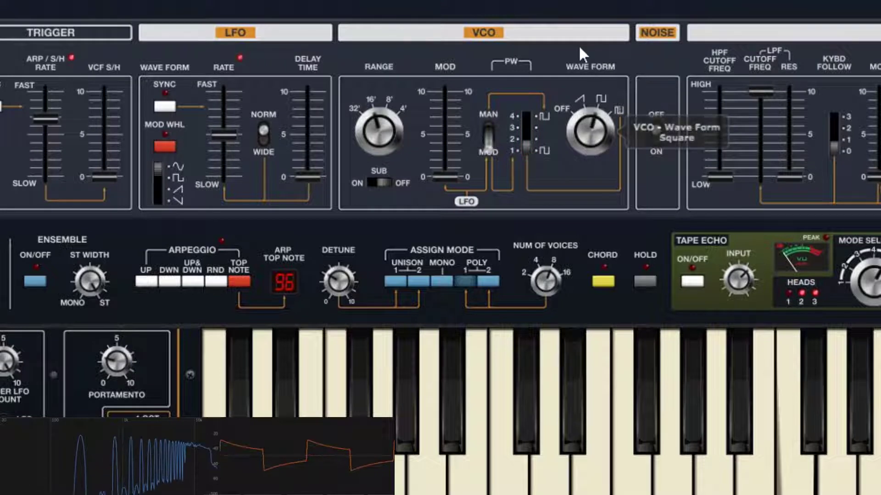
pyautogui.moveTo(602, 93); pyautogui.dragTo(598, 65)
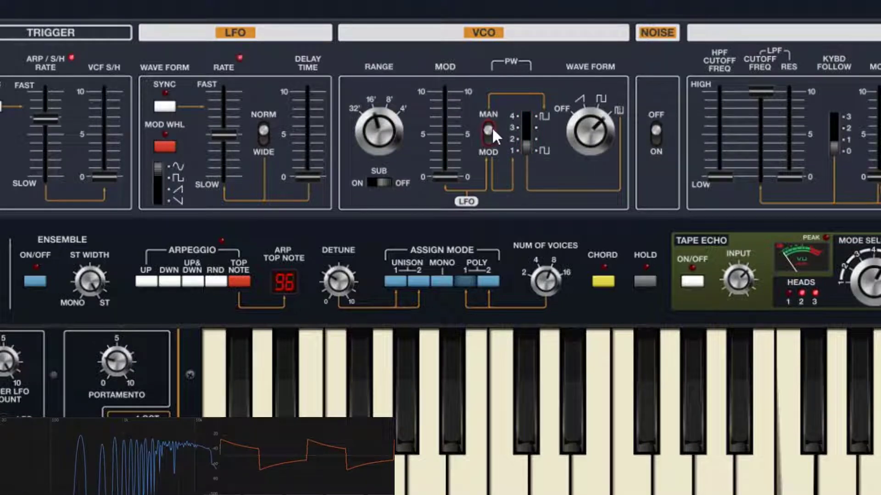
# Step: Switch the pulse width control to MOD with the width at 2, and raise the VCO modulation slider
pyautogui.moveTo(458, 172); pyautogui.dragTo(511, 166)
pyautogui.click(489, 133)
pyautogui.click(531, 131)
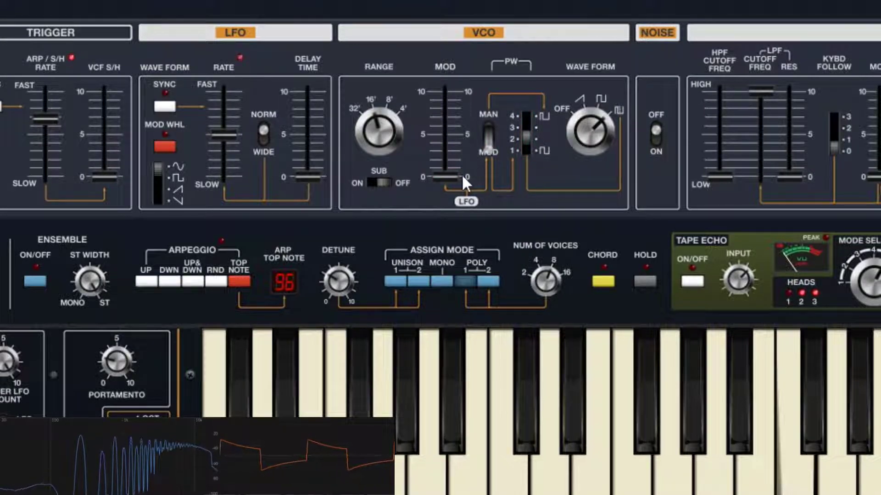
pyautogui.moveTo(457, 168); pyautogui.dragTo(456, 125)
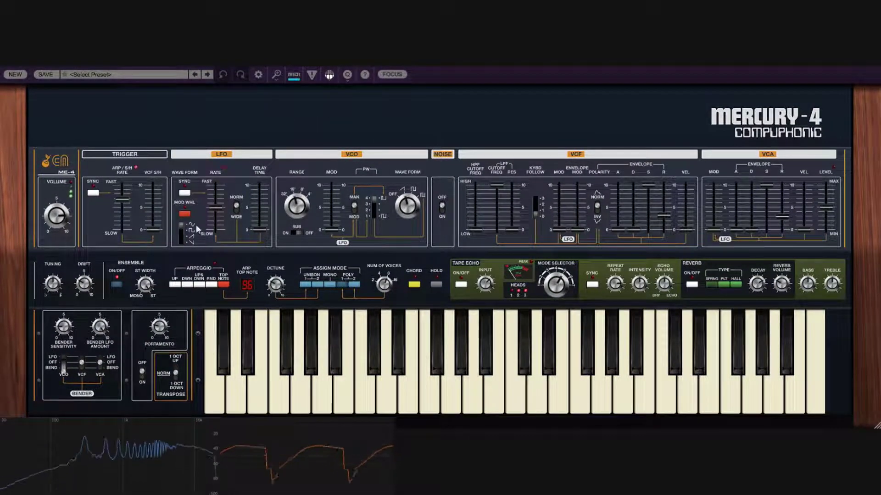
# Step: Turn off the ensemble effect and set the VCO mod depth to 8.0%
pyautogui.click(117, 285)
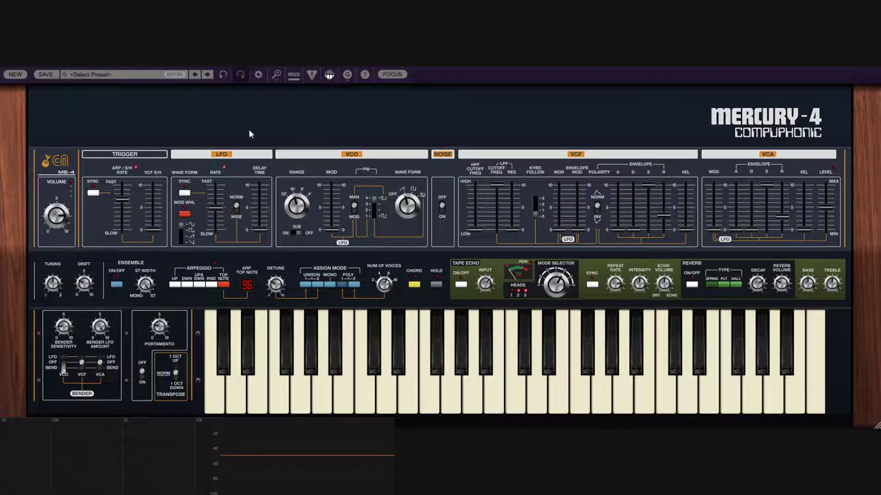
pyautogui.moveTo(336, 229); pyautogui.dragTo(337, 209)
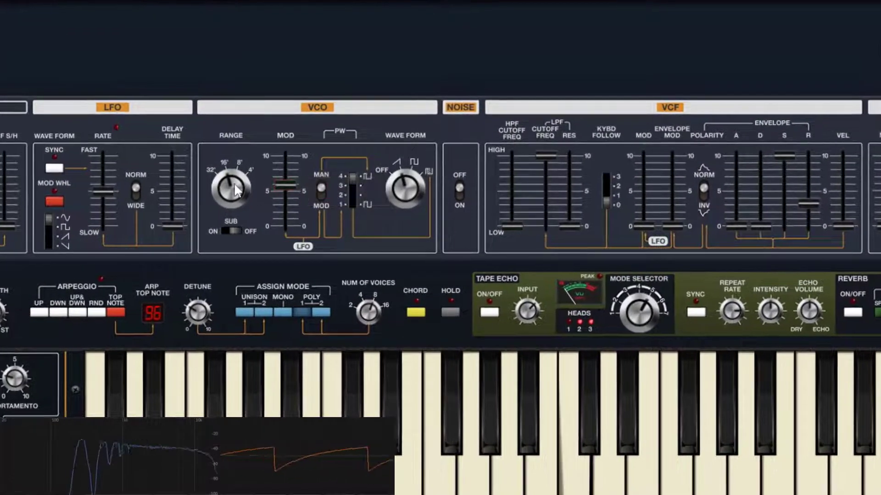
pyautogui.moveTo(292, 186); pyautogui.dragTo(293, 190)
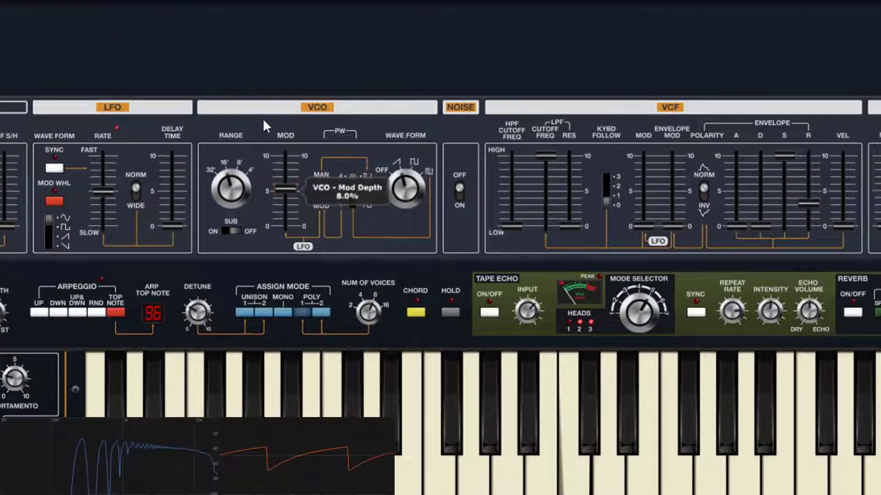
# Step: Compare a free LFO rate, down to 1.17 Hz, with a tempo-synced rate of 1/8 Triplet, ending with sync off
pyautogui.moveTo(103, 194); pyautogui.dragTo(109, 175)
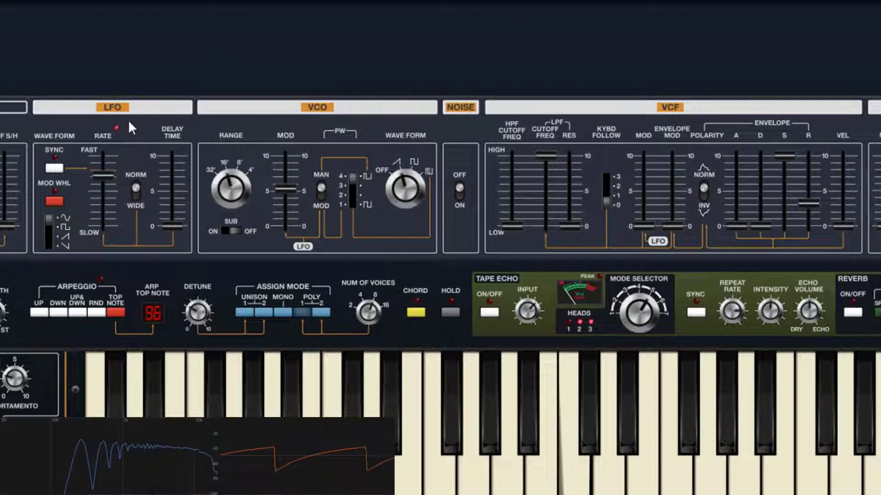
pyautogui.moveTo(104, 174); pyautogui.dragTo(110, 200)
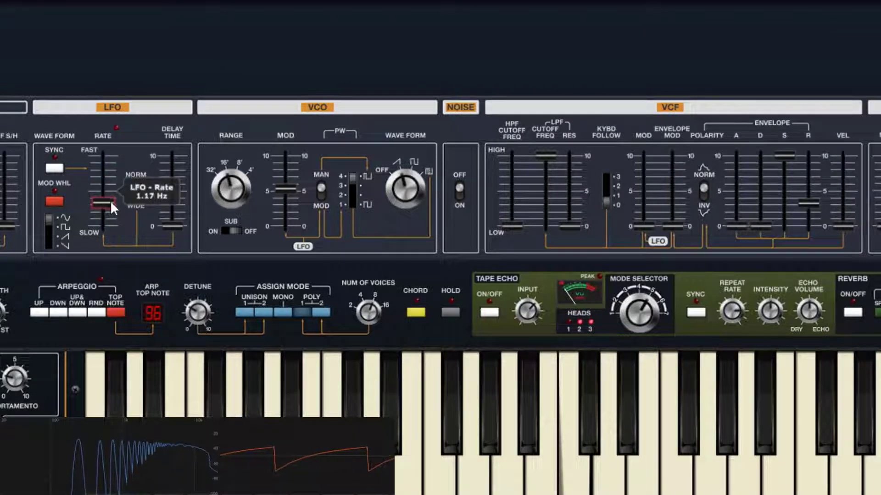
pyautogui.click(54, 169)
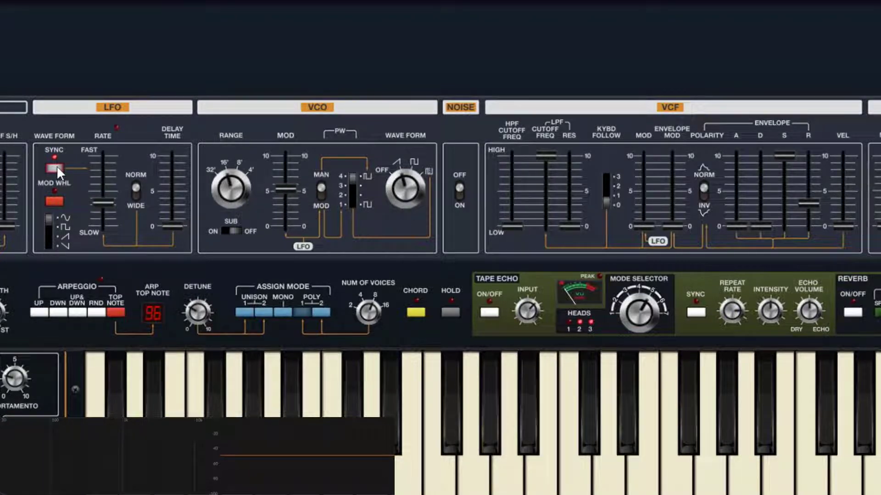
pyautogui.moveTo(110, 203)
pyautogui.mouseDown()
pyautogui.moveTo(111, 177)
pyautogui.moveTo(117, 194)
pyautogui.moveTo(100, 189)
pyautogui.moveTo(127, 176)
pyautogui.moveTo(136, 185)
pyautogui.moveTo(111, 189)
pyautogui.moveTo(113, 175)
pyautogui.moveTo(113, 190)
pyautogui.mouseUp()
pyautogui.click(54, 168)
pyautogui.click(54, 168)
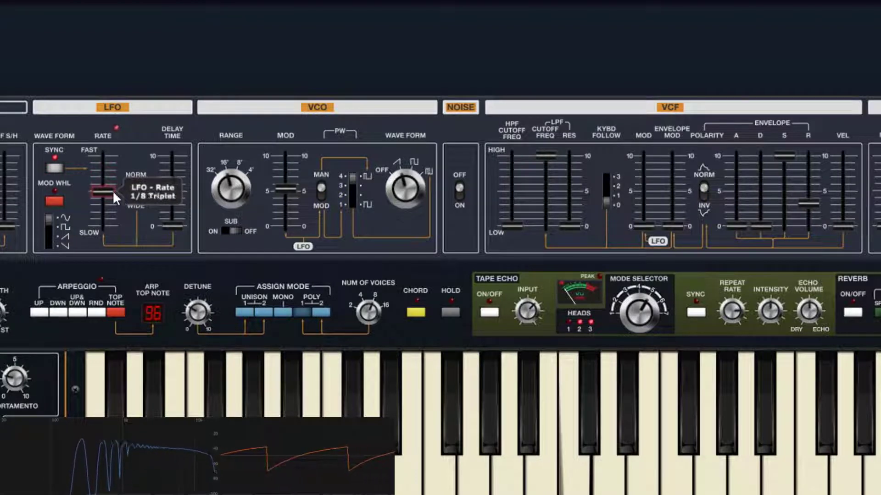
pyautogui.click(56, 167)
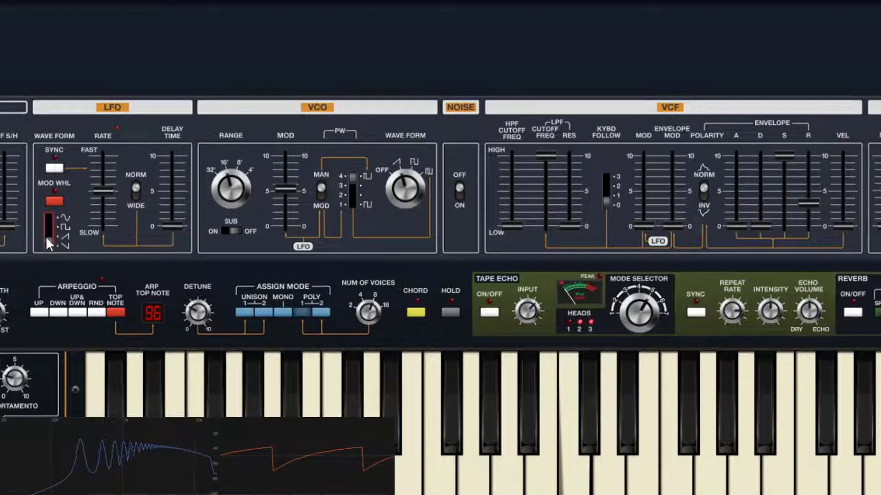
# Step: Step the LFO waveform through falling ramp, rising ramp and square at varied rates, ending at sine
pyautogui.click(66, 246)
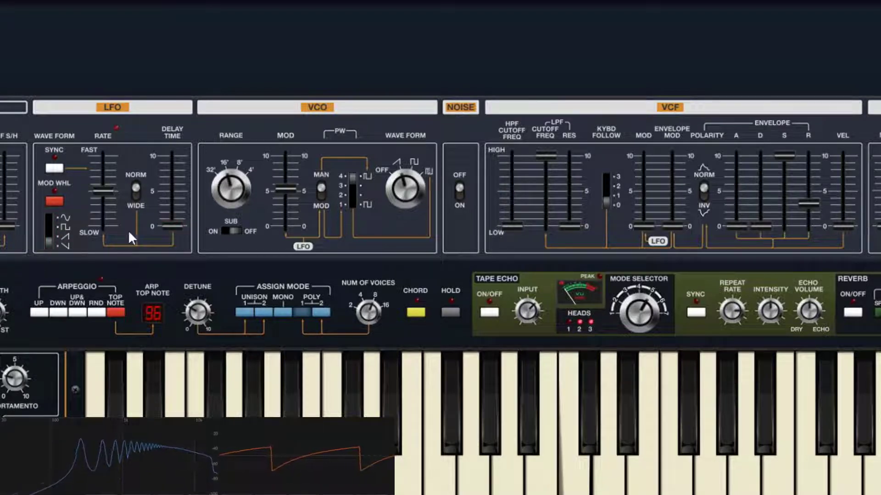
pyautogui.moveTo(55, 234); pyautogui.dragTo(55, 257)
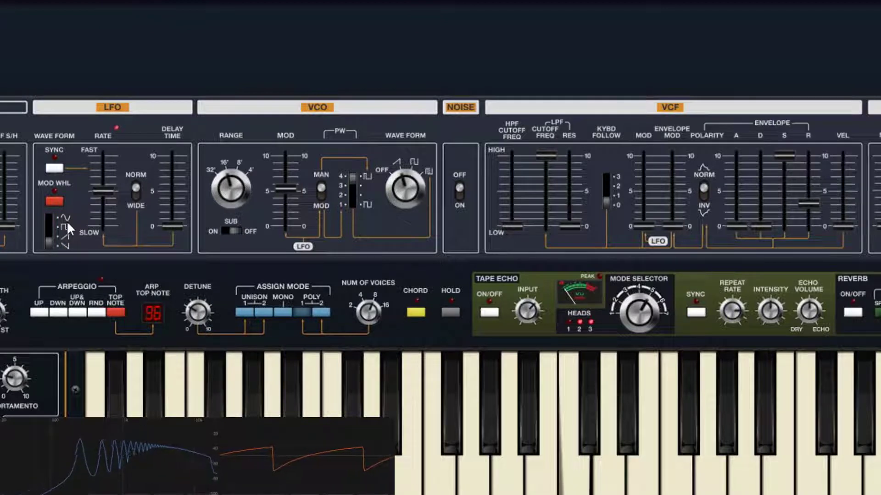
pyautogui.moveTo(104, 186); pyautogui.dragTo(74, 228)
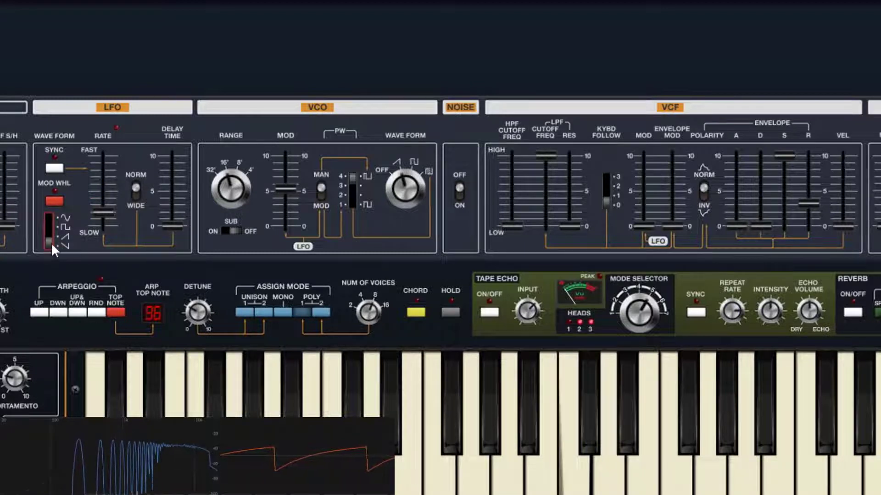
pyautogui.moveTo(51, 242); pyautogui.dragTo(59, 231)
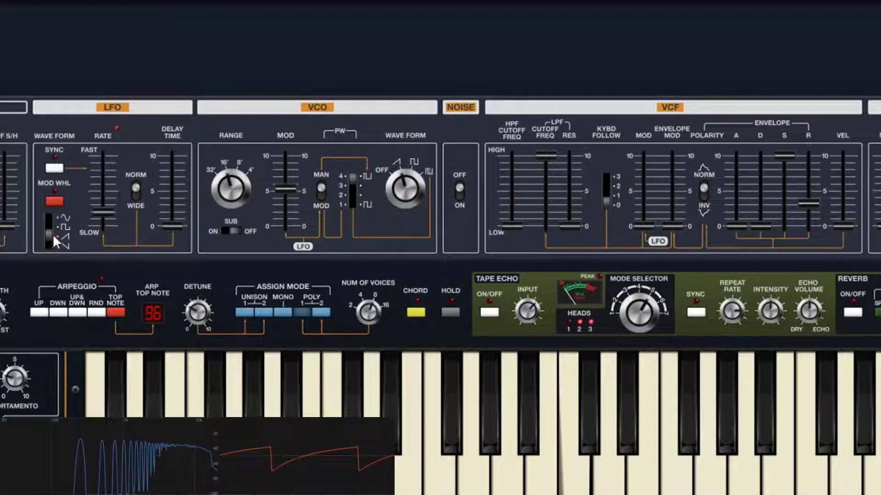
pyautogui.moveTo(54, 234); pyautogui.dragTo(61, 223)
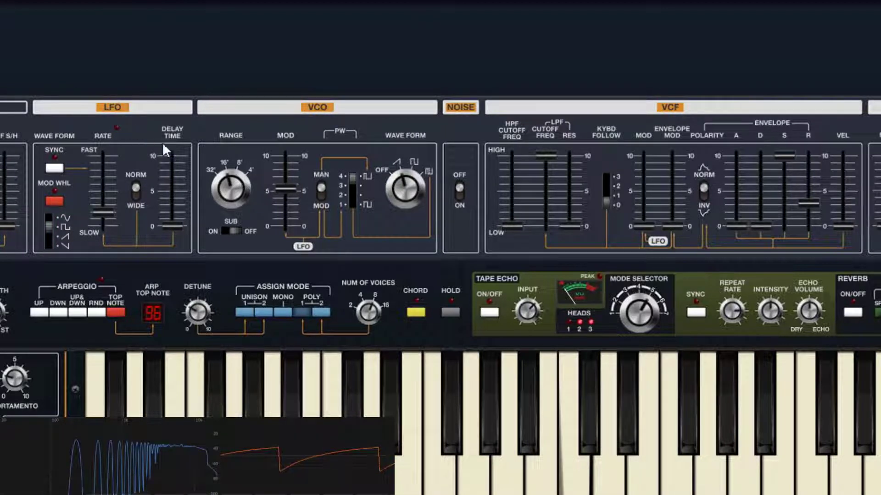
pyautogui.moveTo(114, 213); pyautogui.dragTo(123, 203)
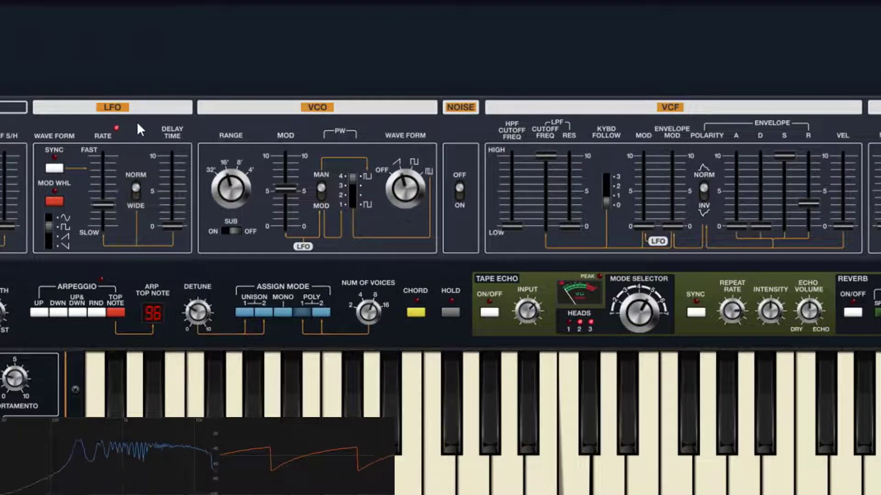
pyautogui.click(51, 224)
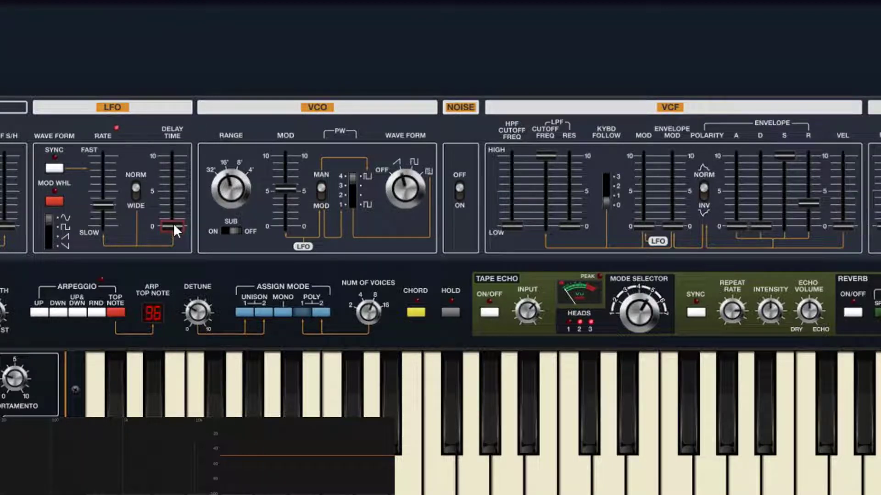
# Step: Raise the LFO rate to about 4.5 and set the LFO delay time to its maximum of 19000 ms
pyautogui.moveTo(174, 224)
pyautogui.moveTo(105, 207); pyautogui.dragTo(117, 193)
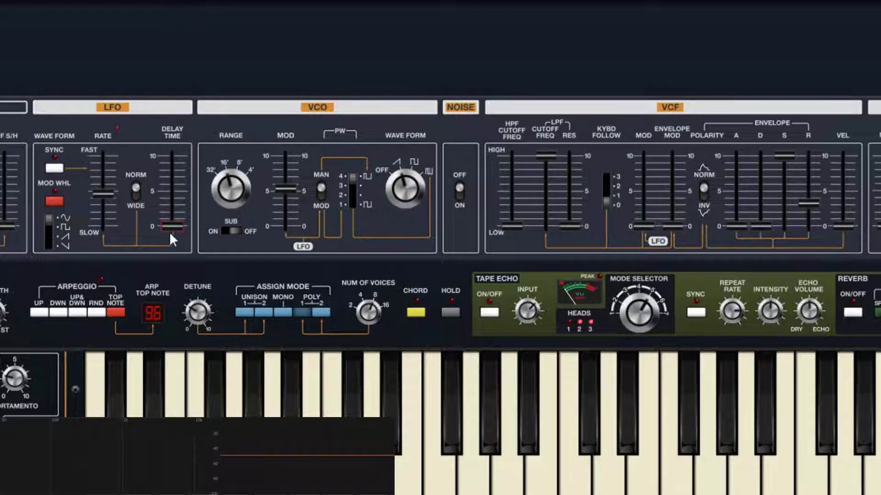
pyautogui.moveTo(172, 227)
pyautogui.mouseDown()
pyautogui.moveTo(179, 212)
pyautogui.moveTo(178, 232)
pyautogui.mouseUp()
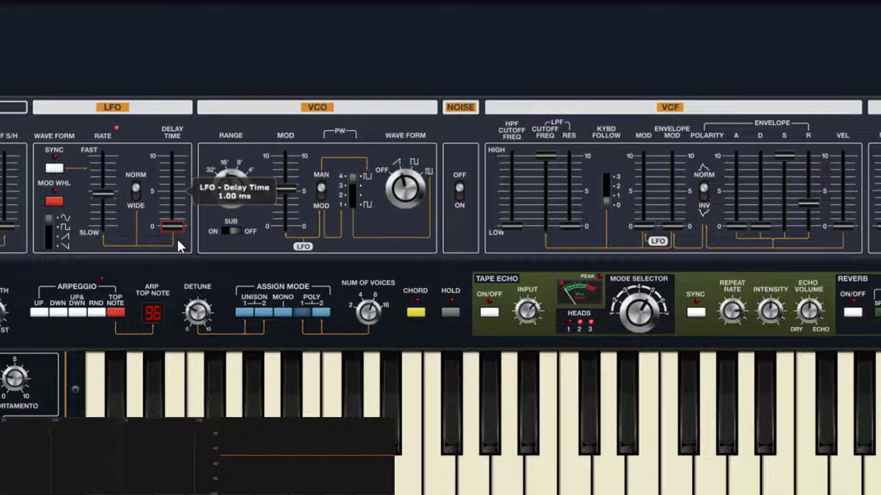
pyautogui.moveTo(177, 239); pyautogui.dragTo(178, 139)
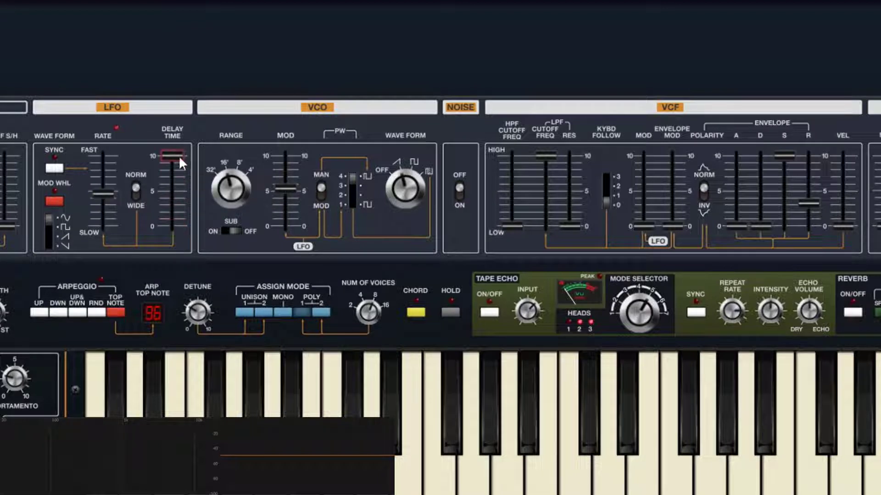
pyautogui.moveTo(177, 159)
pyautogui.moveTo(175, 156); pyautogui.dragTo(189, 136)
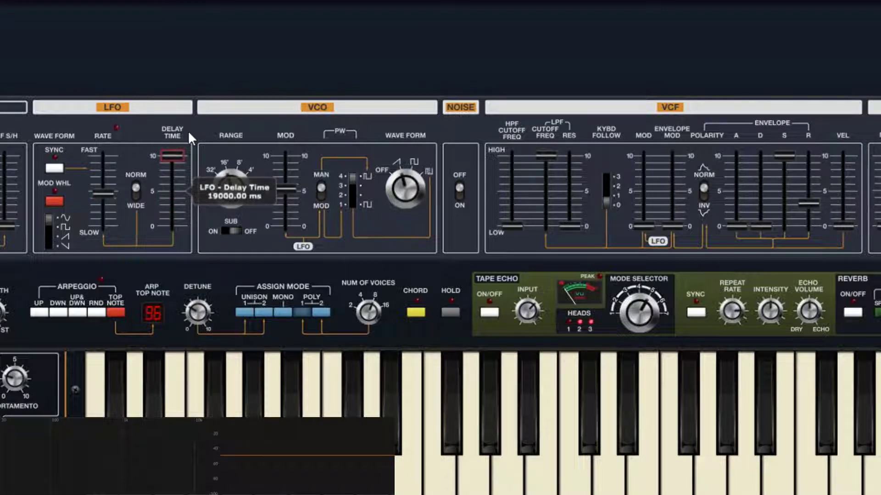
# Step: Lower the LFO delay time slider in stages to about 6.5, 4 and 0
pyautogui.moveTo(189, 134); pyautogui.dragTo(212, 180)
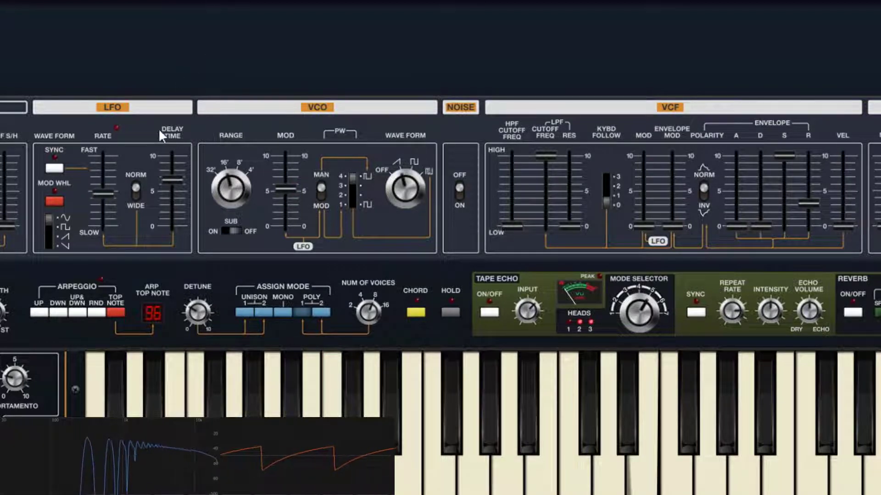
pyautogui.moveTo(173, 181); pyautogui.dragTo(185, 195)
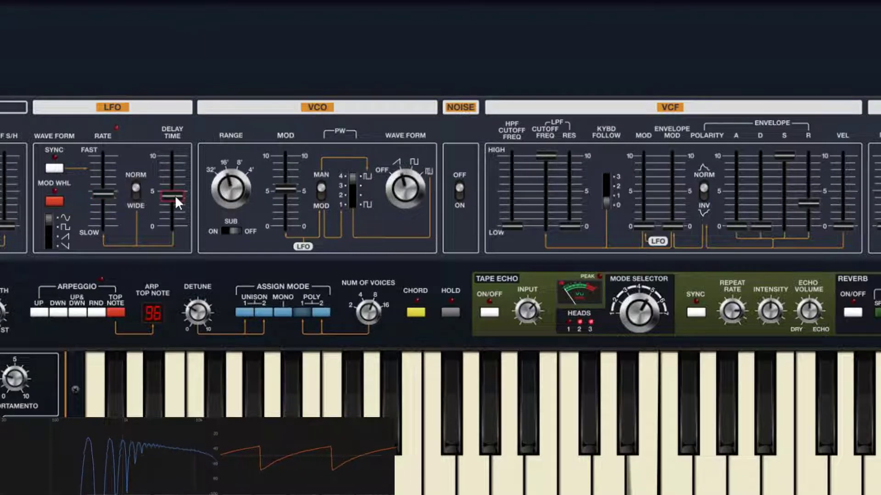
pyautogui.moveTo(174, 196); pyautogui.dragTo(175, 229)
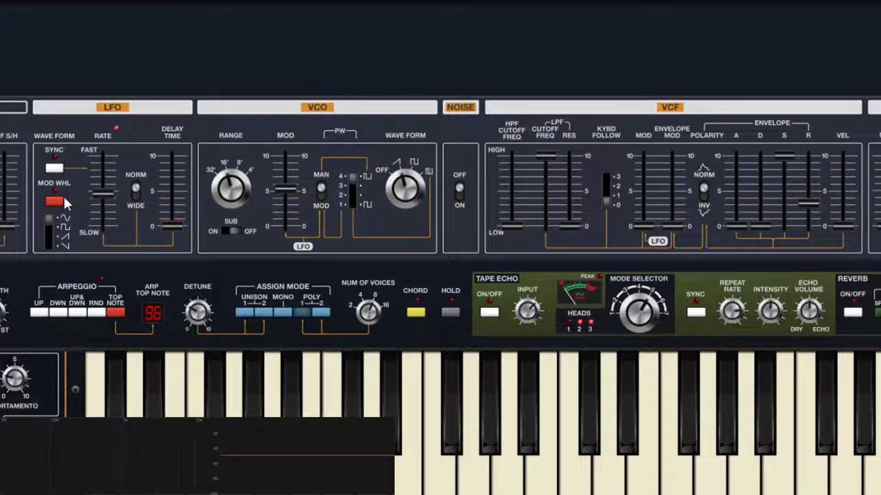
# Step: Compare mod wheel control of the LFO on and off with the delay time at about 5, ending off with delay 0
pyautogui.click(51, 206)
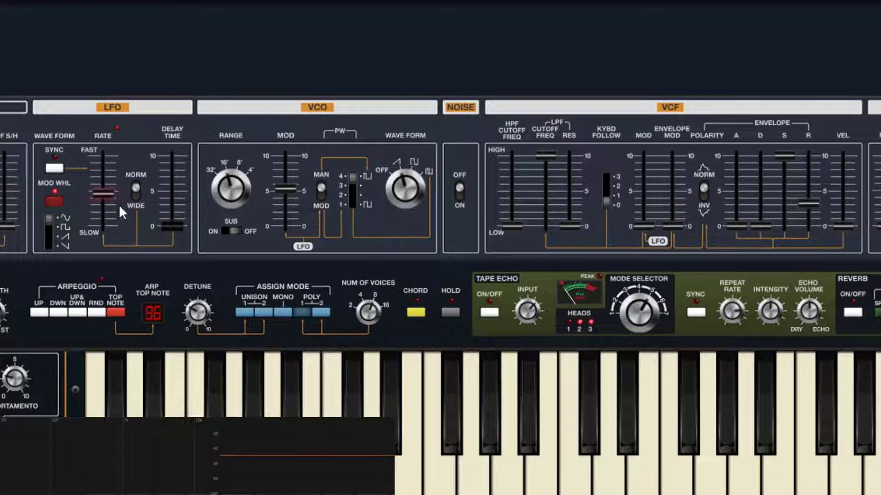
pyautogui.moveTo(157, 227); pyautogui.dragTo(181, 189)
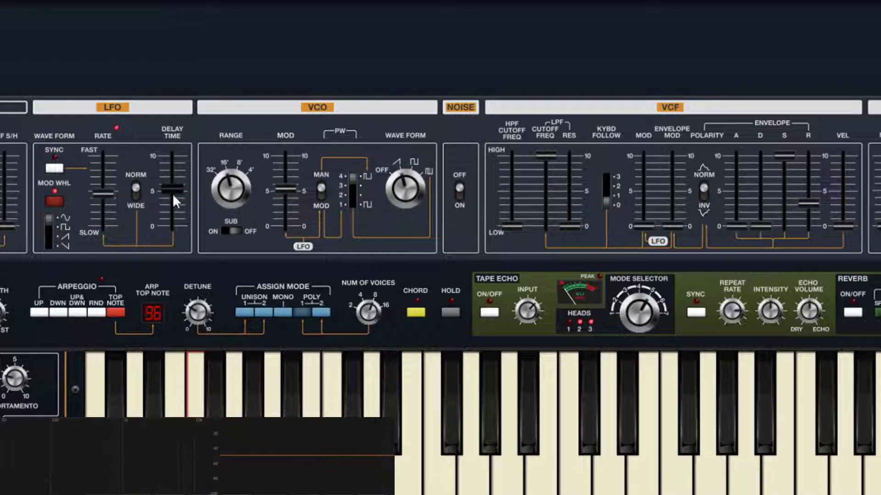
pyautogui.click(56, 200)
pyautogui.moveTo(171, 191); pyautogui.dragTo(176, 260)
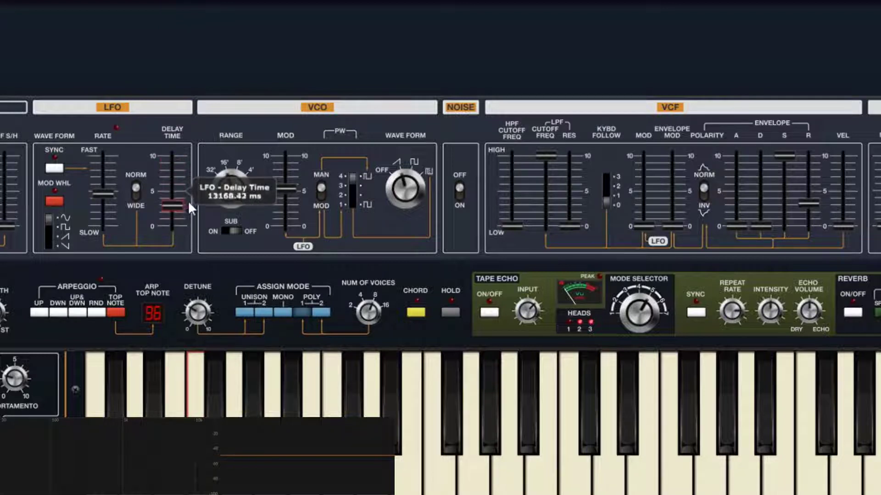
pyautogui.click(57, 201)
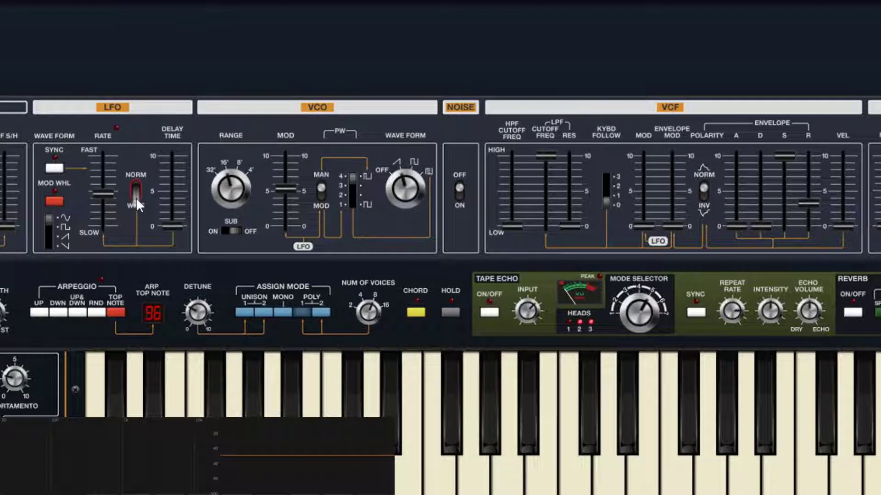
# Step: Lower the LFO rate to about 3 to 3.5 and compare the normal and wide rate ranges, ending on wide
pyautogui.moveTo(104, 193)
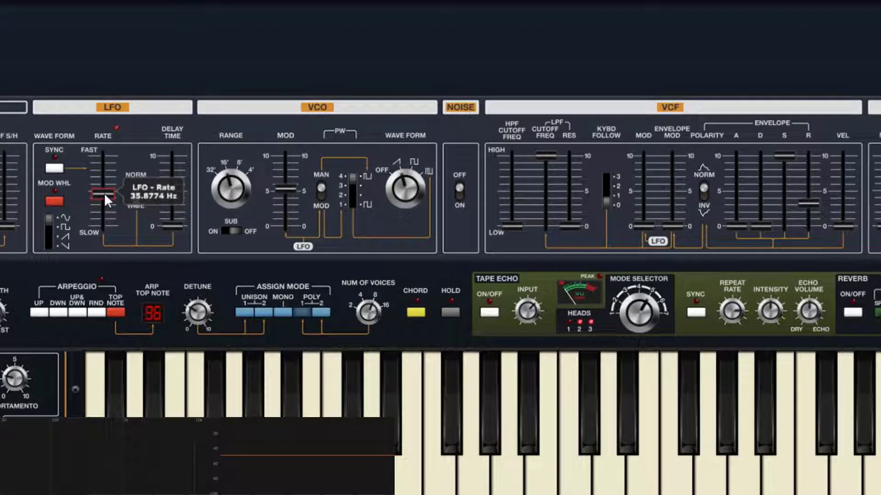
pyautogui.moveTo(104, 194); pyautogui.dragTo(108, 206)
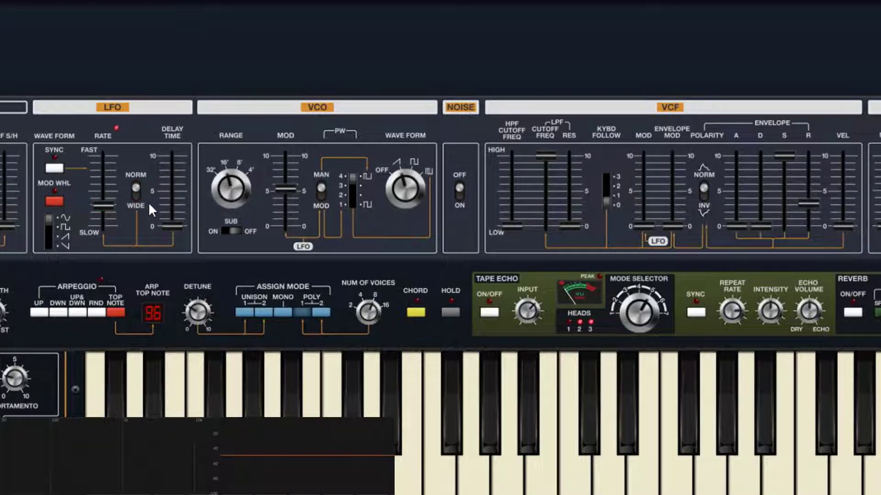
pyautogui.moveTo(116, 209); pyautogui.dragTo(134, 199)
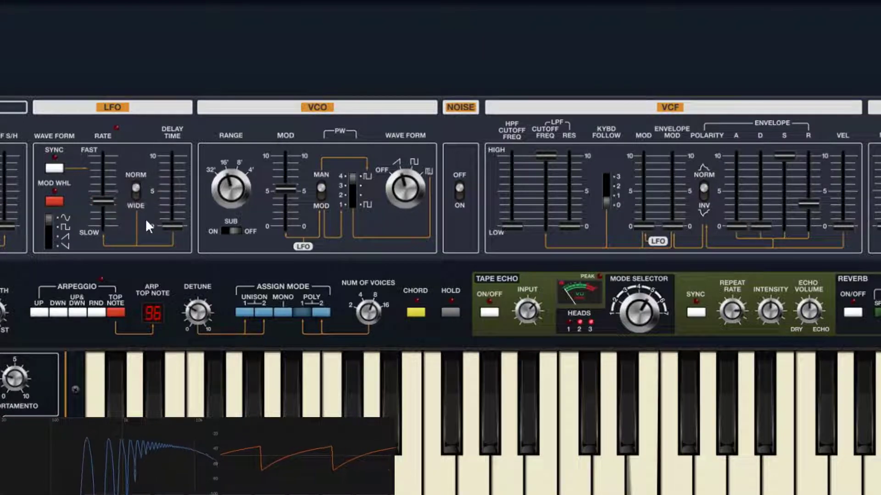
pyautogui.click(138, 196)
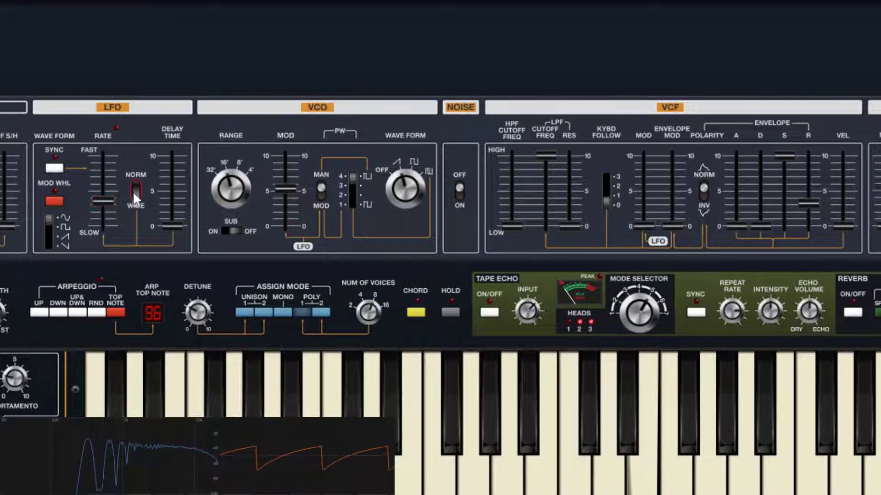
# Step: Set the LFO rate to about 2, raise it to about 4, and switch the rate range to normal
pyautogui.moveTo(105, 203); pyautogui.dragTo(104, 212)
pyautogui.click(137, 187)
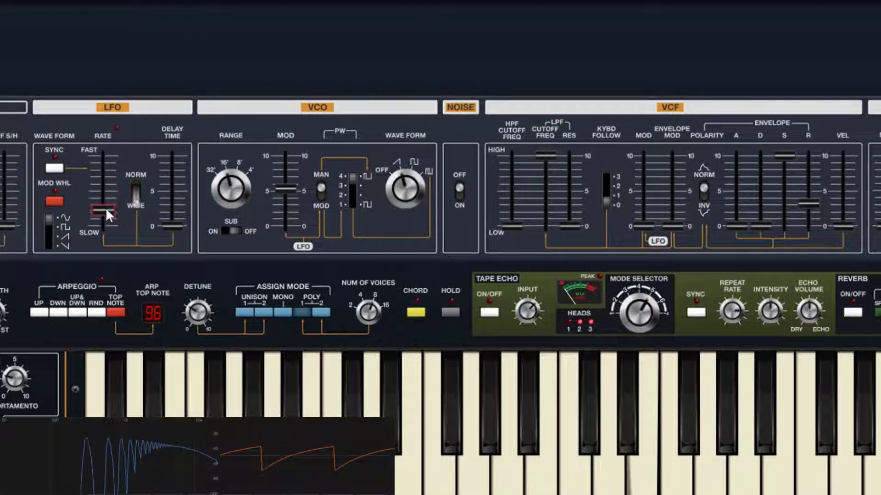
pyautogui.moveTo(105, 207)
pyautogui.mouseDown()
pyautogui.moveTo(117, 191)
pyautogui.moveTo(112, 196)
pyautogui.mouseUp()
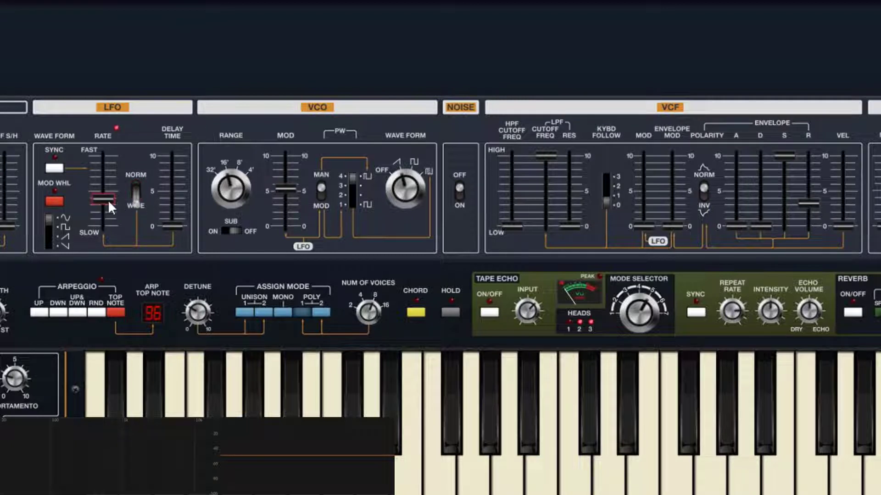
pyautogui.moveTo(108, 199); pyautogui.dragTo(117, 199)
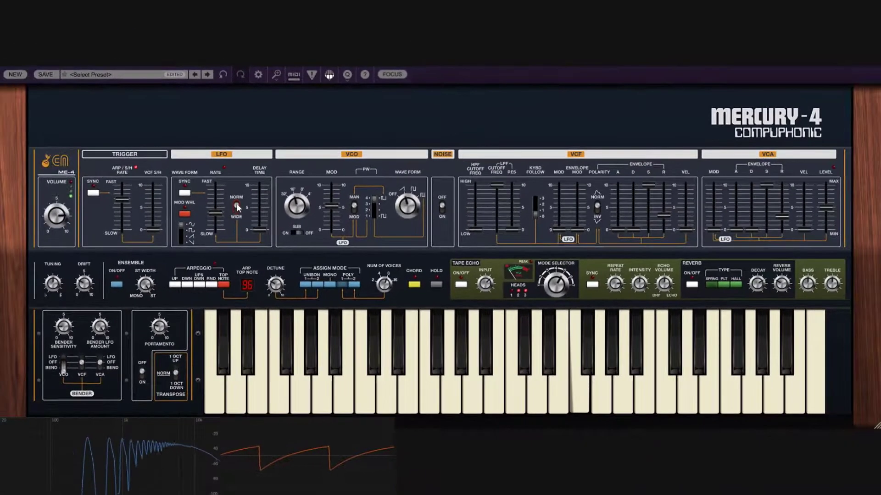
pyautogui.click(236, 210)
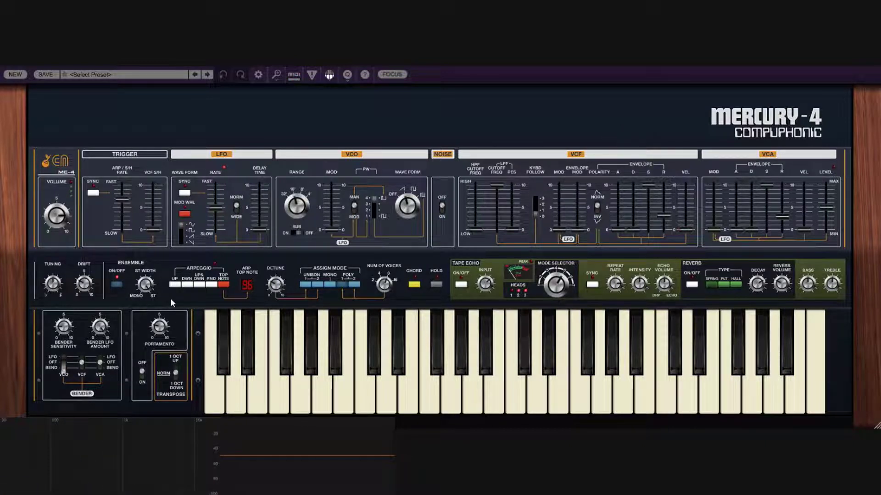
# Step: Toggle the ensemble effect and turn on the VCO sub oscillator
pyautogui.click(116, 285)
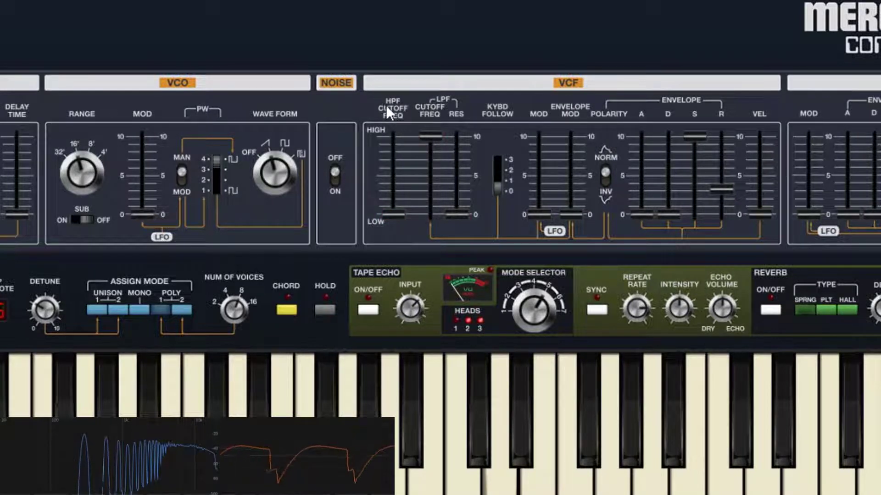
pyautogui.click(82, 221)
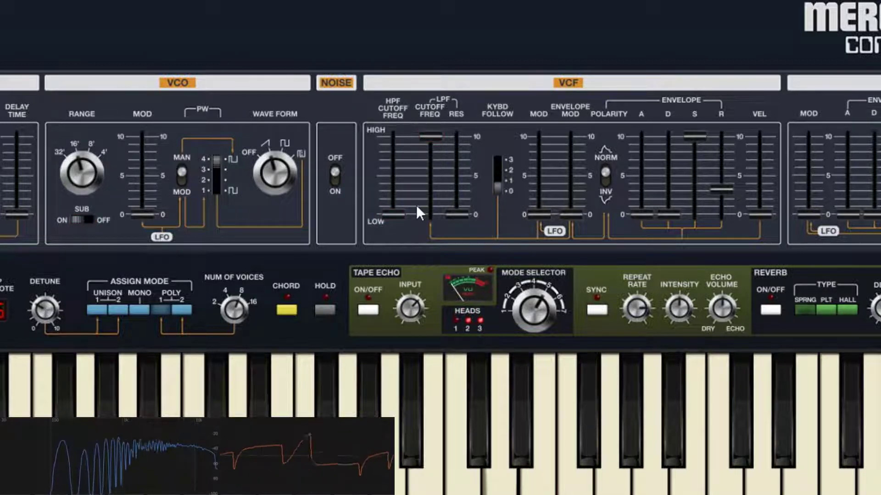
# Step: Sweep the HPF cutoff and return it to its lowest setting, and sweep the LPF cutoff back to its maximum
pyautogui.moveTo(399, 212); pyautogui.dragTo(445, 270)
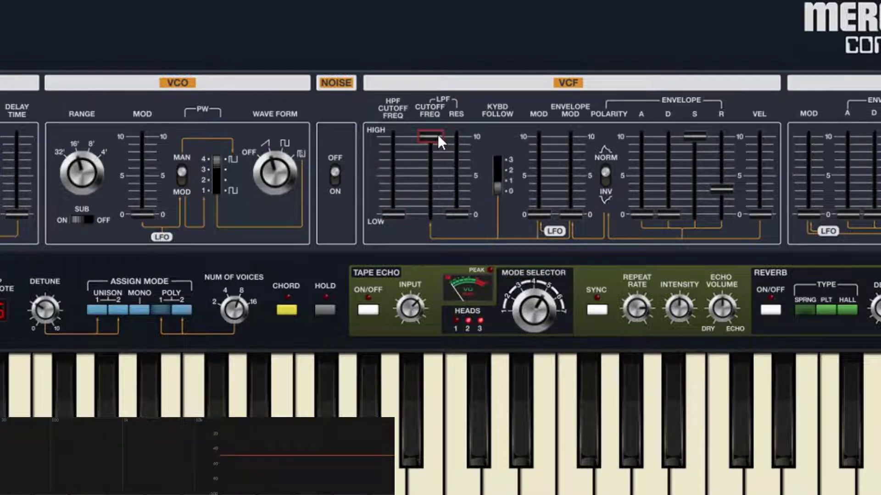
pyautogui.moveTo(438, 138)
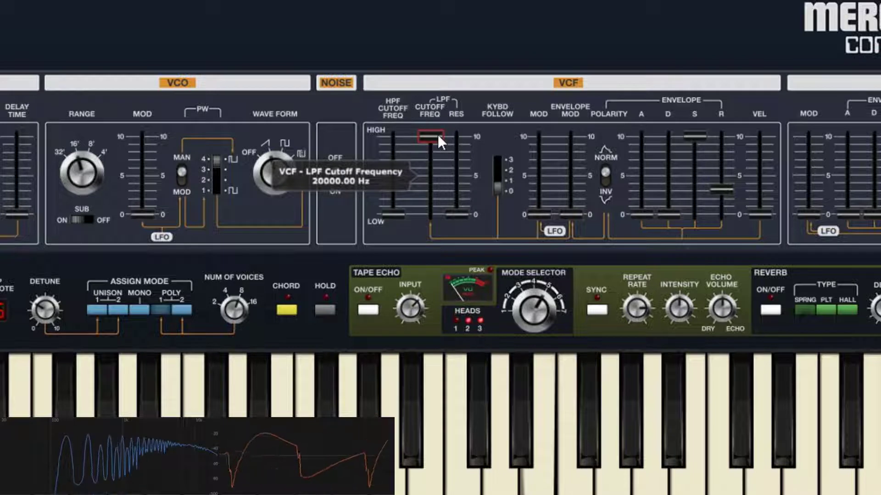
pyautogui.moveTo(438, 135); pyautogui.dragTo(462, 120)
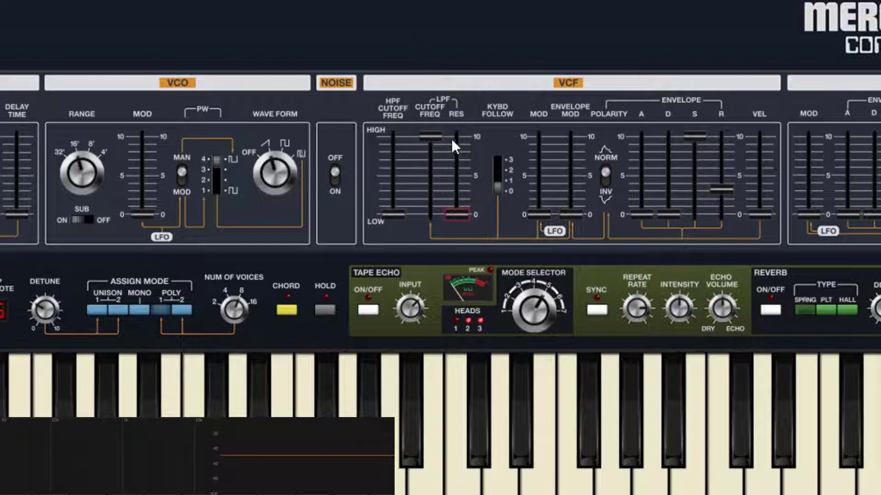
# Step: Lower the LPF cutoff in stages to about 7 and 5.5, sweeping the HPF cutoff in between and returning it to low
pyautogui.moveTo(404, 194)
pyautogui.moveTo(433, 141); pyautogui.dragTo(444, 169)
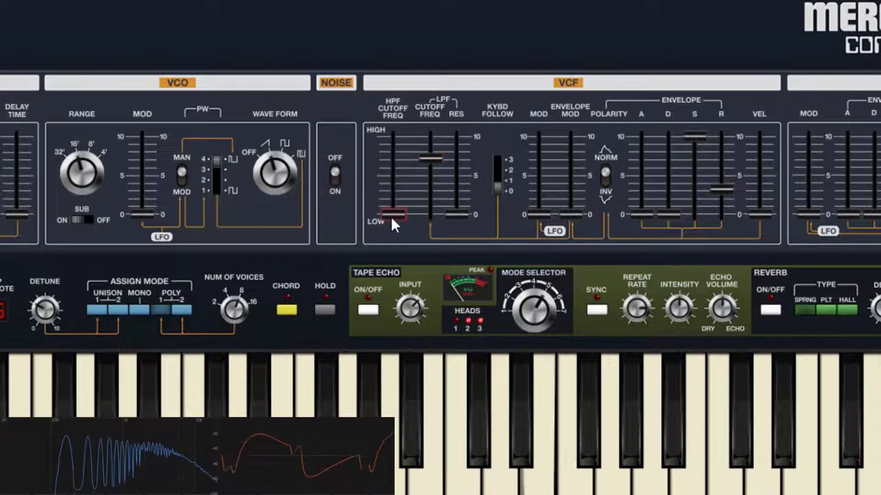
pyautogui.moveTo(392, 214)
pyautogui.mouseDown()
pyautogui.moveTo(396, 179)
pyautogui.moveTo(405, 179)
pyautogui.moveTo(408, 215)
pyautogui.mouseUp()
pyautogui.moveTo(435, 163); pyautogui.dragTo(455, 172)
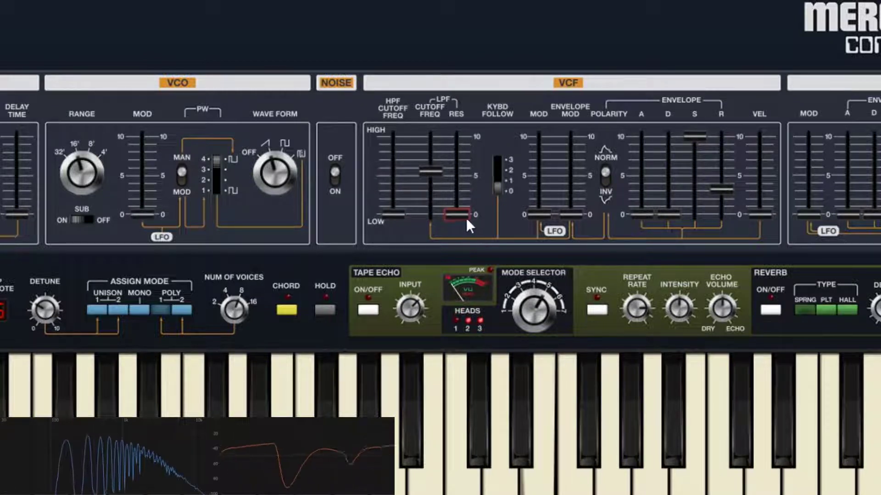
# Step: Raise the LPF resonance to 100%, sweep the LPF cutoff around 5.5, and return the resonance to 0
pyautogui.moveTo(466, 218); pyautogui.dragTo(487, 132)
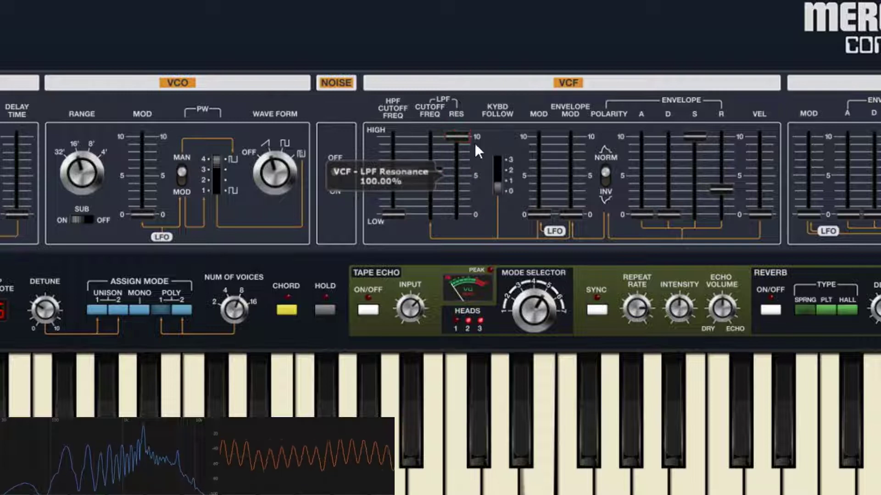
pyautogui.moveTo(435, 173); pyautogui.dragTo(453, 177)
pyautogui.moveTo(456, 137); pyautogui.dragTo(482, 231)
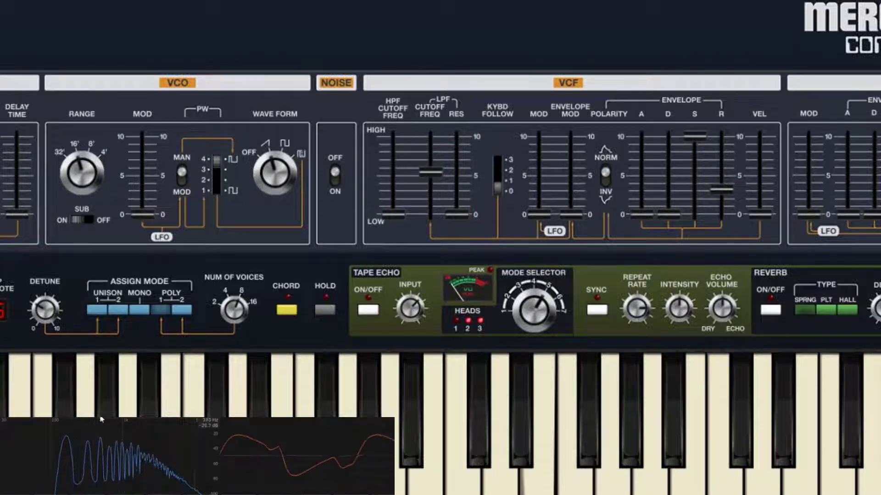
pyautogui.moveTo(465, 212); pyautogui.dragTo(521, 229)
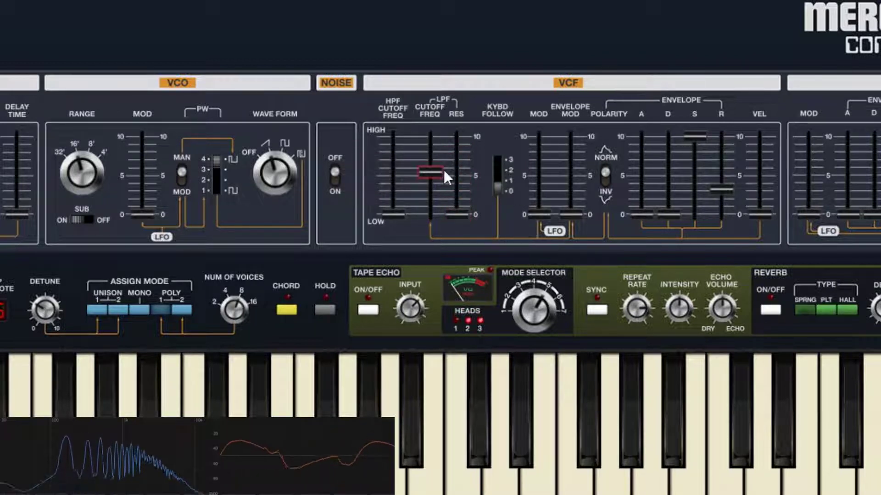
# Step: Set the LPF resonance to about 8.5 and the LPF cutoff to about 4.5
pyautogui.moveTo(444, 172)
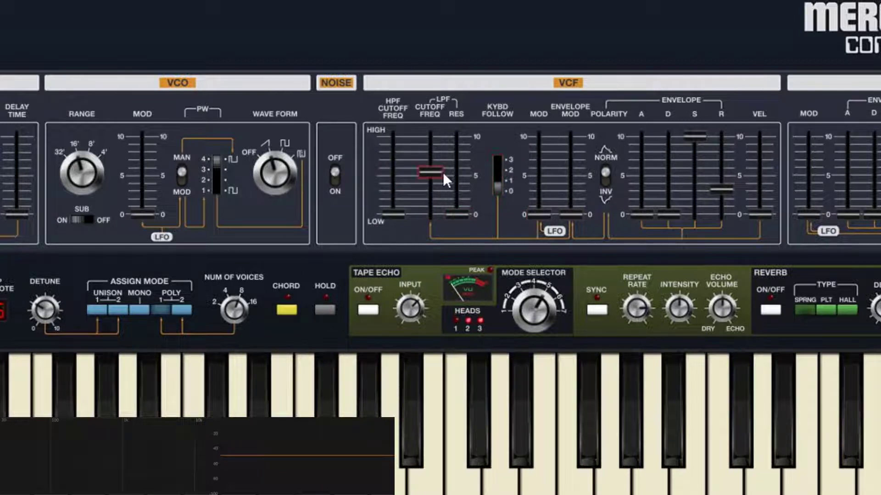
pyautogui.moveTo(464, 211); pyautogui.dragTo(481, 153)
pyautogui.moveTo(428, 177); pyautogui.dragTo(444, 178)
pyautogui.moveTo(465, 151)
pyautogui.mouseDown()
pyautogui.moveTo(468, 165)
pyautogui.moveTo(475, 148)
pyautogui.mouseUp()
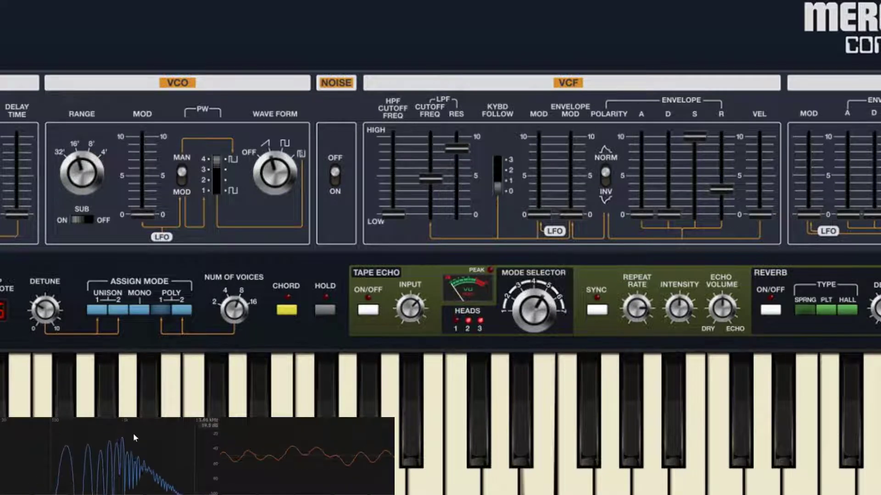
# Step: Play different notes and compare VCF keyboard follow at 3 and 1, ending at 0
pyautogui.click(579, 370)
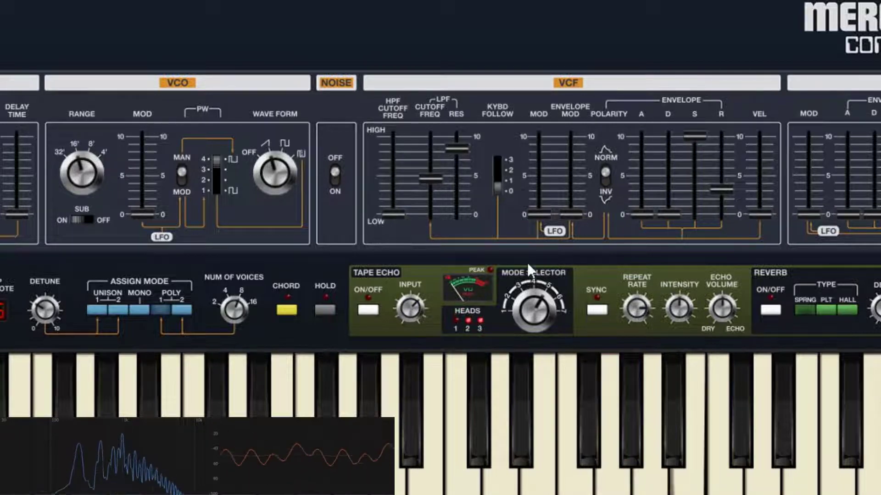
pyautogui.click(550, 404)
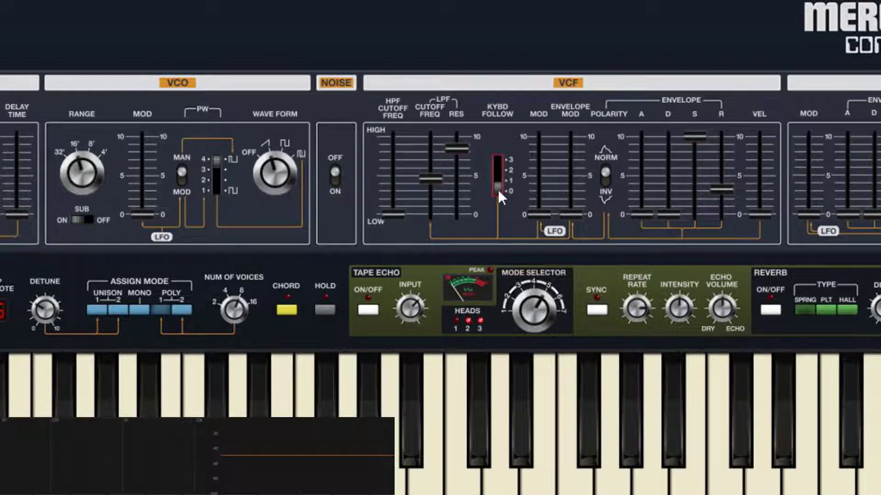
pyautogui.moveTo(498, 192); pyautogui.dragTo(511, 89)
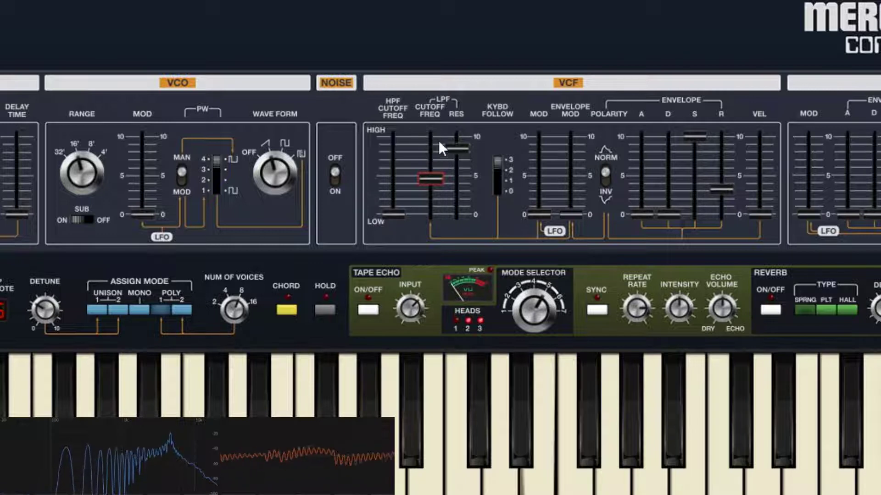
pyautogui.moveTo(439, 140)
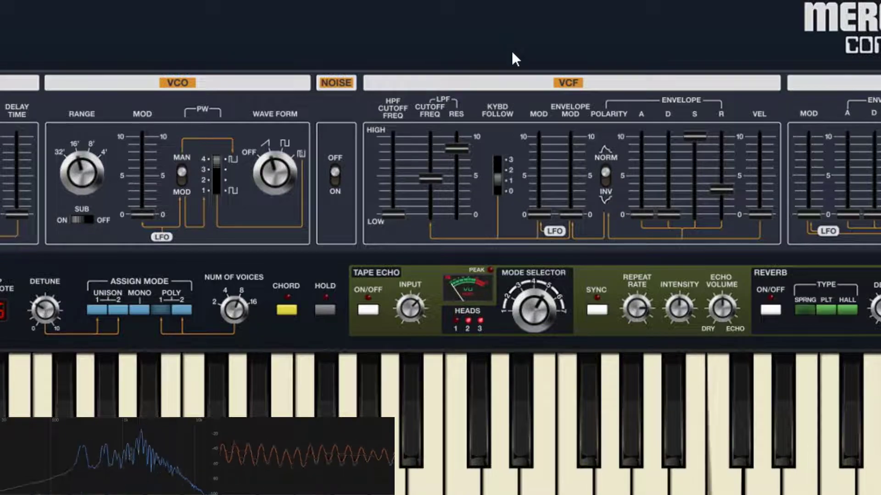
pyautogui.click(496, 189)
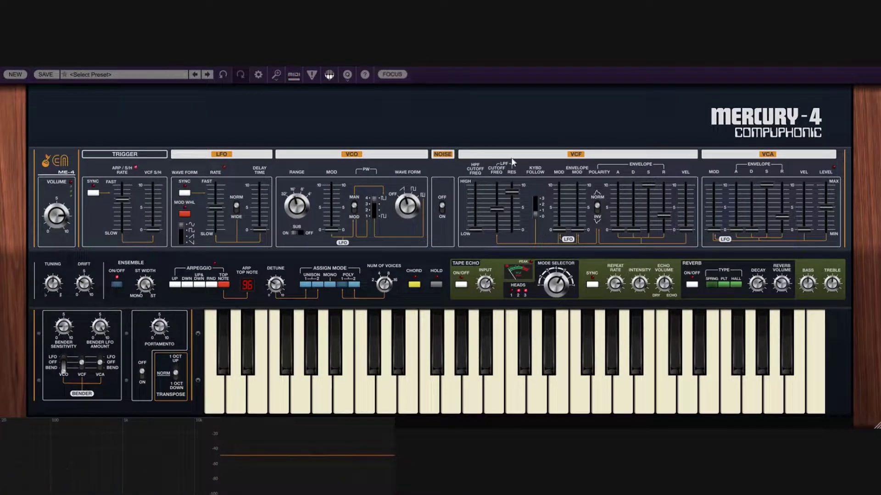
# Step: Lower the LPF resonance to about 6 and set the LPF cutoff to about 4.4
pyautogui.moveTo(503, 212)
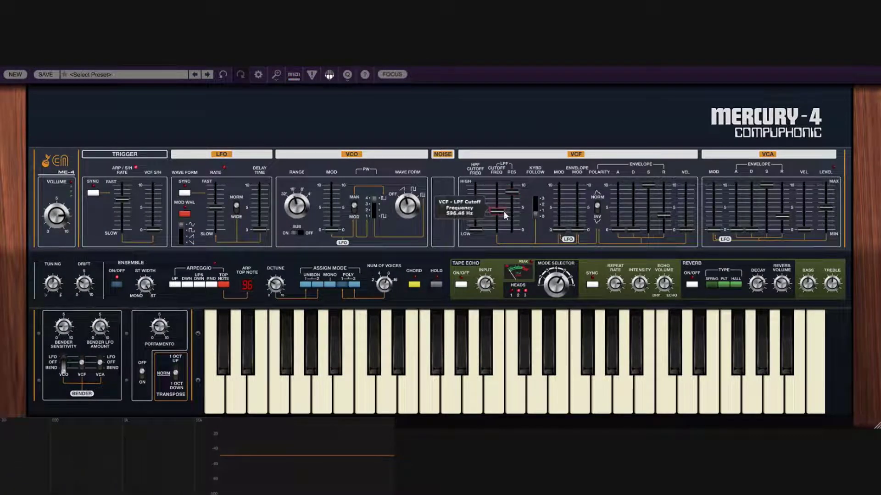
pyautogui.moveTo(511, 192); pyautogui.dragTo(516, 216)
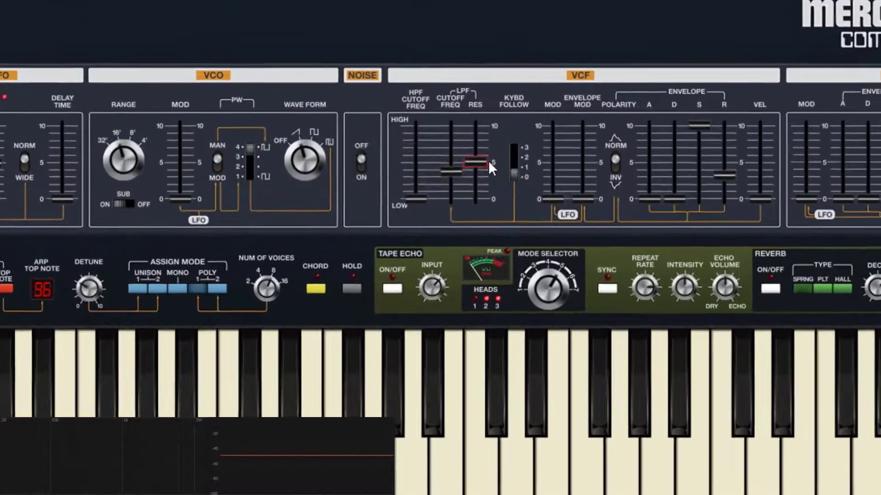
pyautogui.moveTo(488, 161); pyautogui.dragTo(461, 162)
pyautogui.moveTo(455, 171)
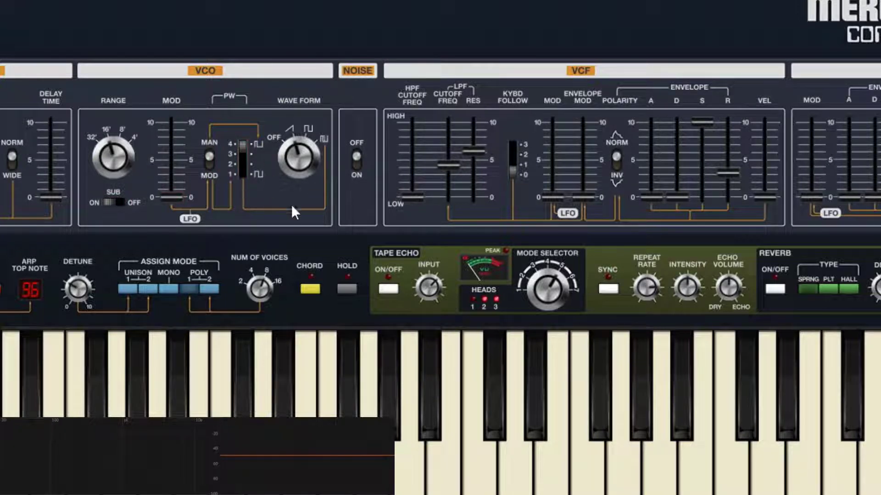
# Step: Raise the VCF modulation to about 6 and the LPF cutoff to about 4.7, and adjust the LFO rate
pyautogui.moveTo(550, 197); pyautogui.dragTo(561, 146)
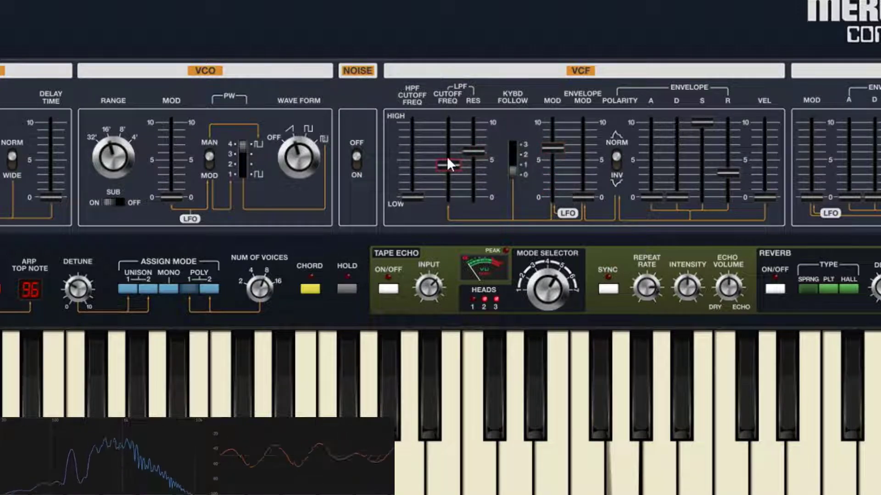
pyautogui.moveTo(448, 165)
pyautogui.mouseDown()
pyautogui.moveTo(456, 178)
pyautogui.moveTo(454, 153)
pyautogui.moveTo(458, 173)
pyautogui.moveTo(461, 160)
pyautogui.mouseUp()
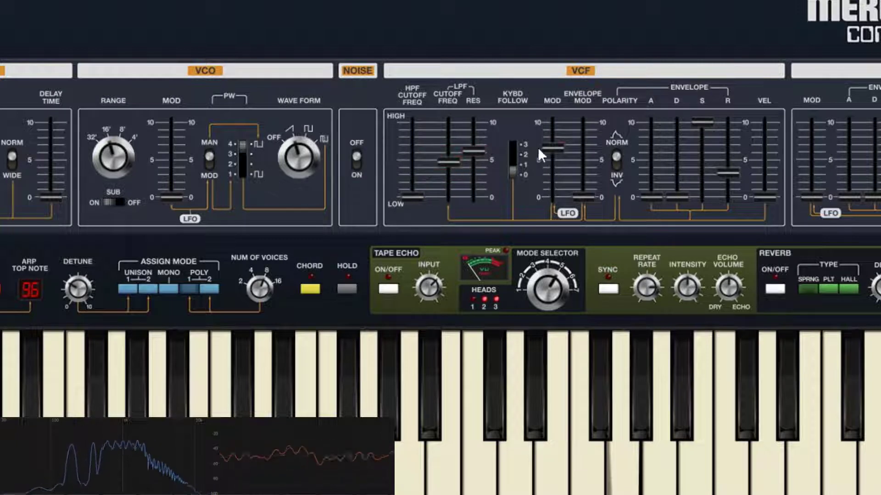
pyautogui.moveTo(553, 147); pyautogui.dragTo(573, 153)
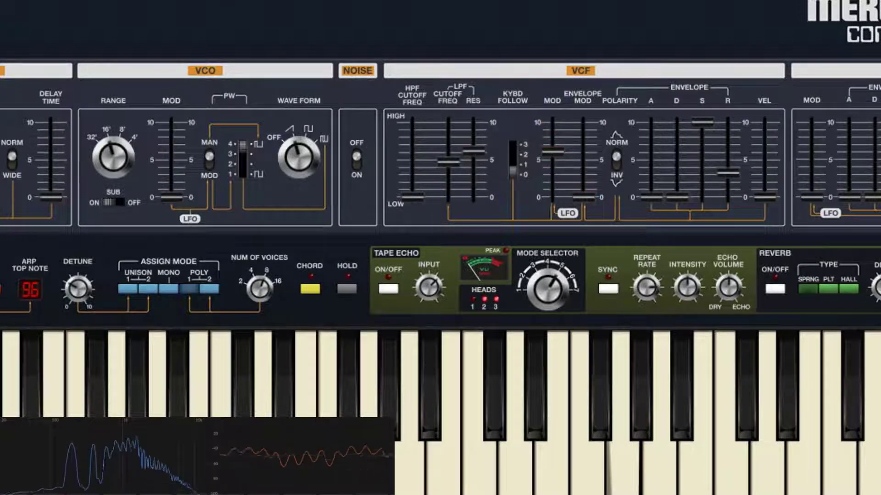
pyautogui.moveTo(1, 155)
pyautogui.mouseDown()
pyautogui.moveTo(4, 138)
pyautogui.moveTo(10, 161)
pyautogui.mouseUp()
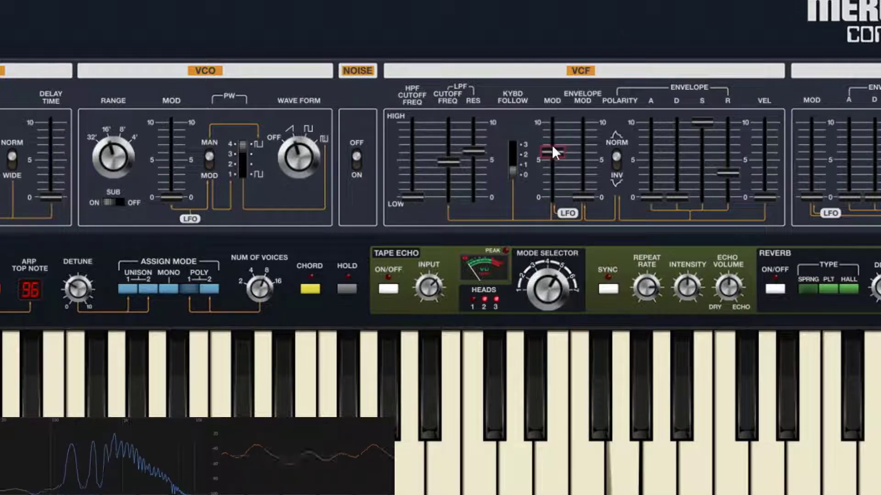
# Step: Return the VCF modulation to 0, and raise it again to 35.6%
pyautogui.moveTo(552, 148); pyautogui.dragTo(581, 309)
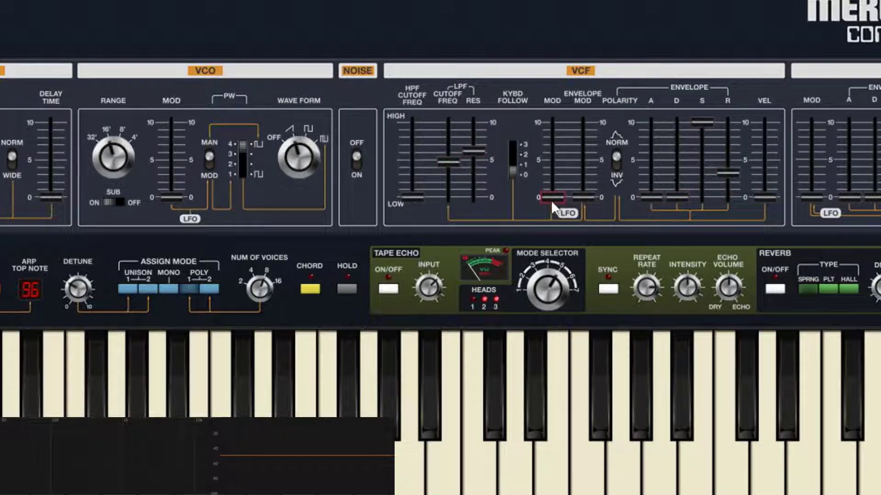
pyautogui.moveTo(551, 200); pyautogui.dragTo(558, 144)
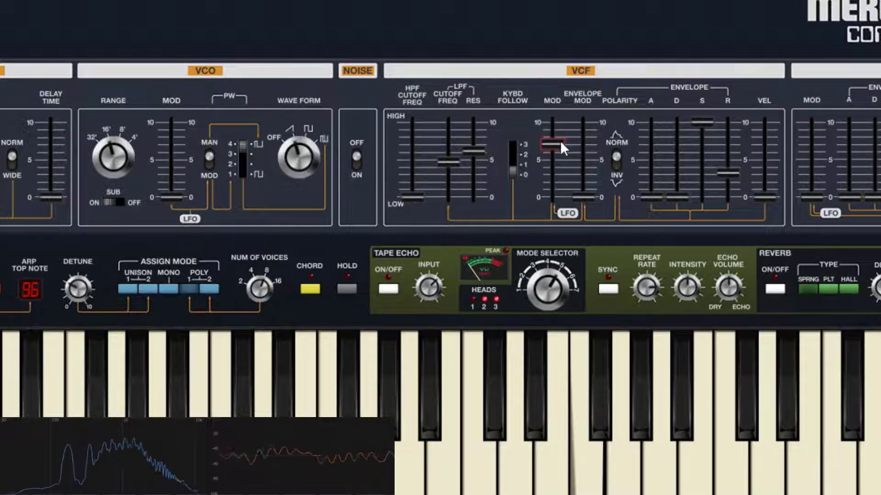
pyautogui.moveTo(560, 141)
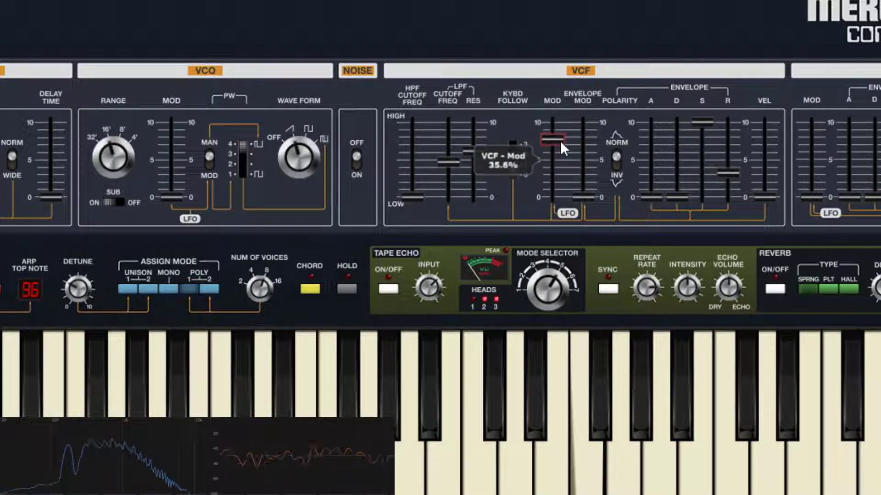
# Step: Return the VCF modulation to 0, and raise the VCF envelope modulation to 10 with the LPF cutoff at about 3.6
pyautogui.moveTo(560, 140); pyautogui.dragTo(560, 202)
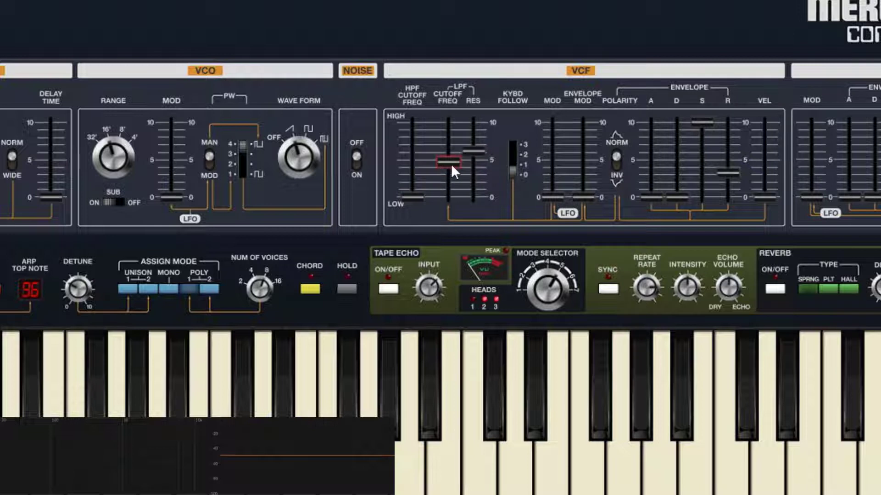
pyautogui.moveTo(451, 164); pyautogui.dragTo(493, 170)
pyautogui.moveTo(590, 190); pyautogui.dragTo(683, 143)
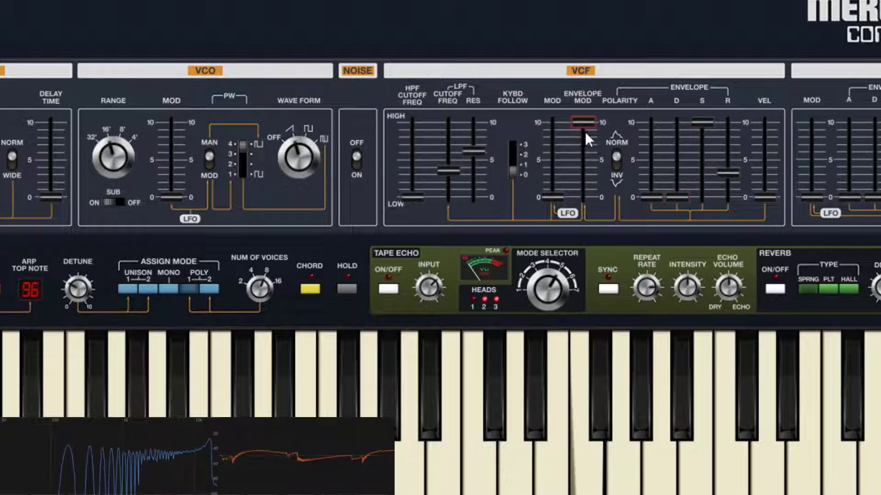
# Step: Lower the LPF cutoff to about 1.5 and the resonance to about 4.4, with the envelope modulation at 10
pyautogui.moveTo(585, 132); pyautogui.dragTo(588, 133)
pyautogui.moveTo(445, 166); pyautogui.dragTo(462, 179)
pyautogui.moveTo(483, 151); pyautogui.dragTo(485, 163)
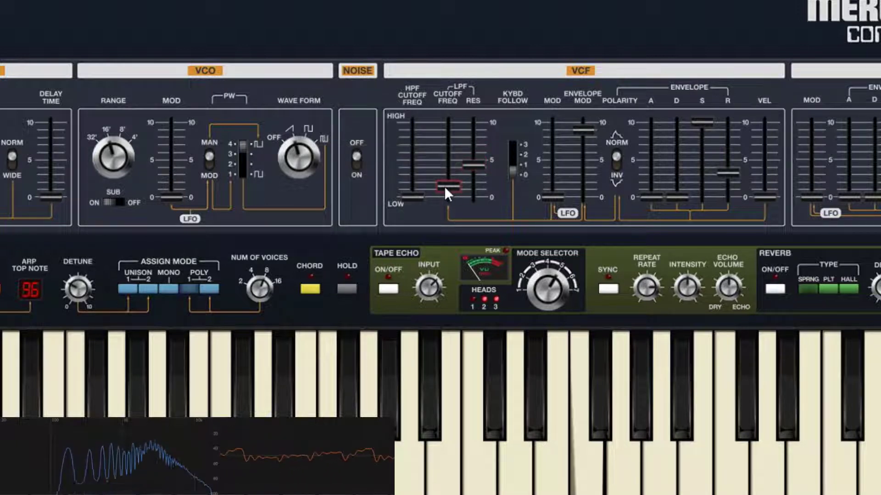
pyautogui.moveTo(586, 137); pyautogui.dragTo(595, 115)
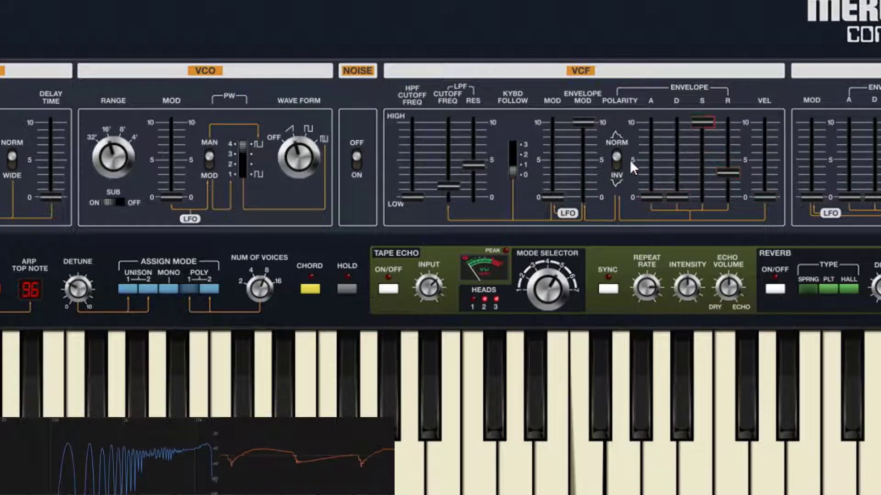
pyautogui.moveTo(593, 126); pyautogui.dragTo(626, 102)
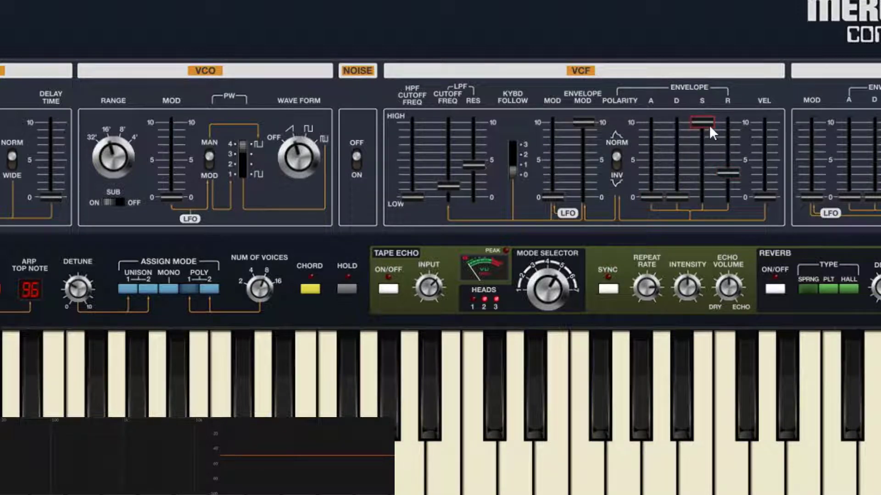
# Step: Set the VCF envelope sustain and release to 0, and adjust the LPF cutoff to 37.46 Hz
pyautogui.moveTo(709, 124)
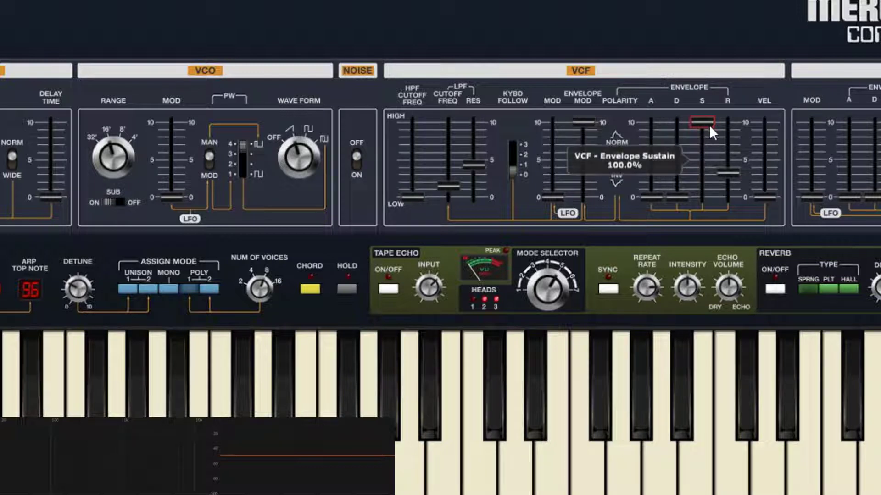
pyautogui.moveTo(710, 125); pyautogui.dragTo(727, 204)
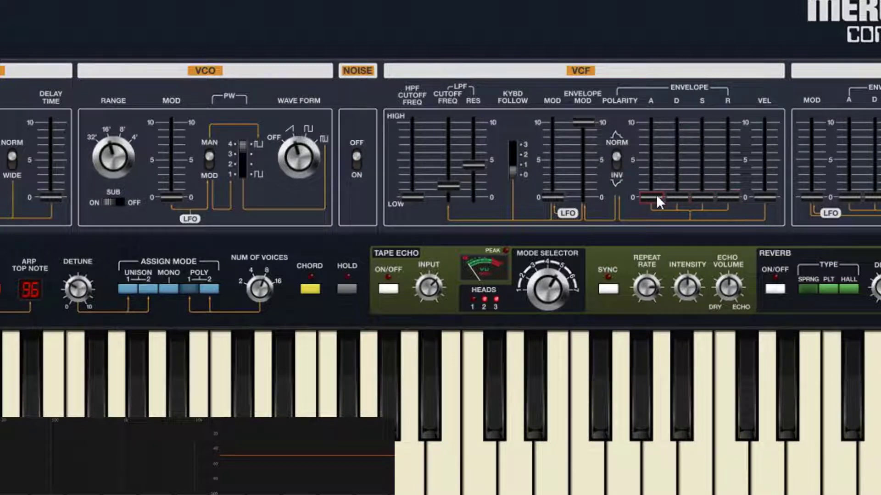
pyautogui.moveTo(658, 197)
pyautogui.click(452, 188)
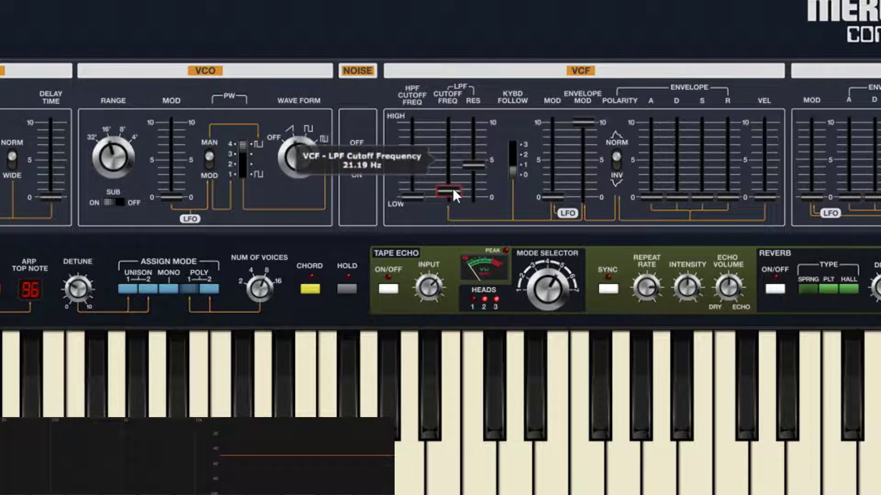
pyautogui.moveTo(460, 185)
pyautogui.mouseDown()
pyautogui.moveTo(468, 140)
pyautogui.moveTo(475, 180)
pyautogui.mouseUp()
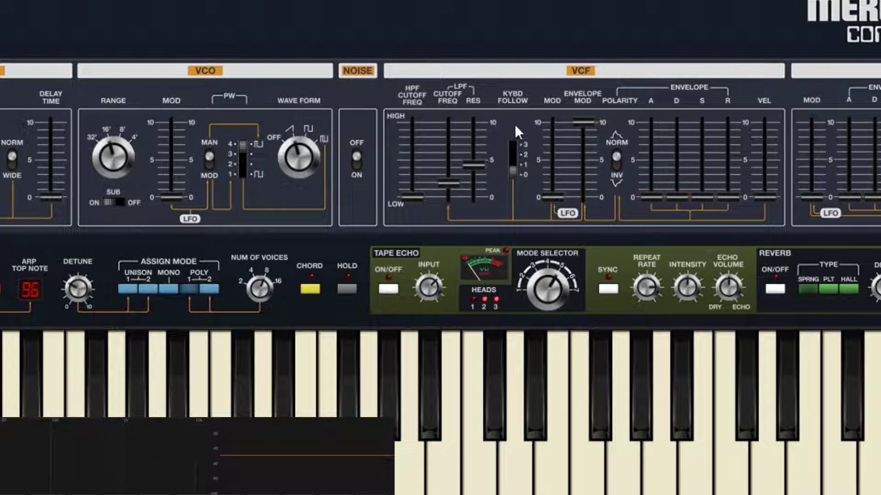
pyautogui.moveTo(451, 187); pyautogui.dragTo(480, 183)
pyautogui.click(656, 198)
pyautogui.moveTo(448, 182); pyautogui.dragTo(470, 183)
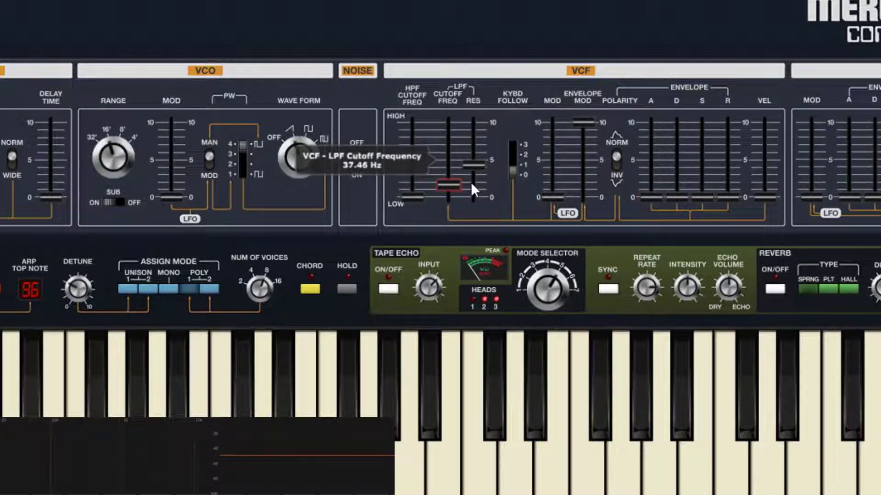
# Step: Raise the VCF envelope attack to about 9, fine-tune the LPF cutoff to about 2, and play notes to hear the sweep
pyautogui.moveTo(658, 192); pyautogui.dragTo(671, 137)
pyautogui.click(652, 183)
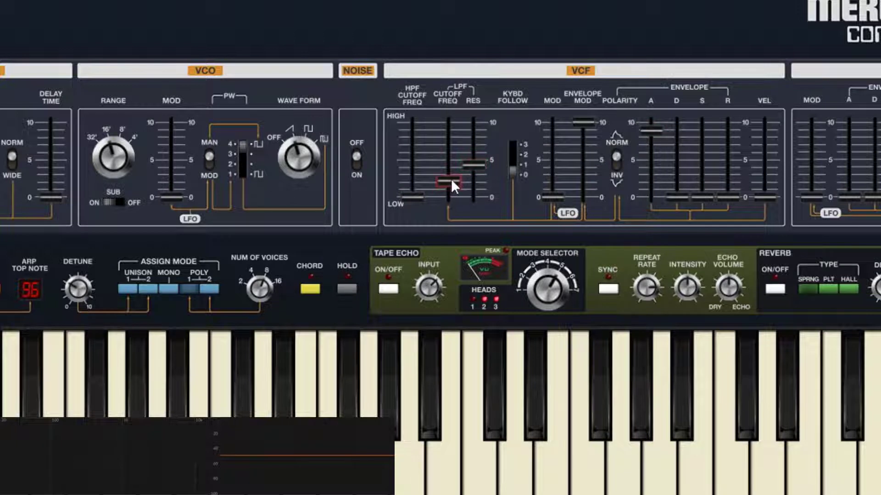
pyautogui.moveTo(451, 179); pyautogui.dragTo(487, 180)
pyautogui.click(586, 477)
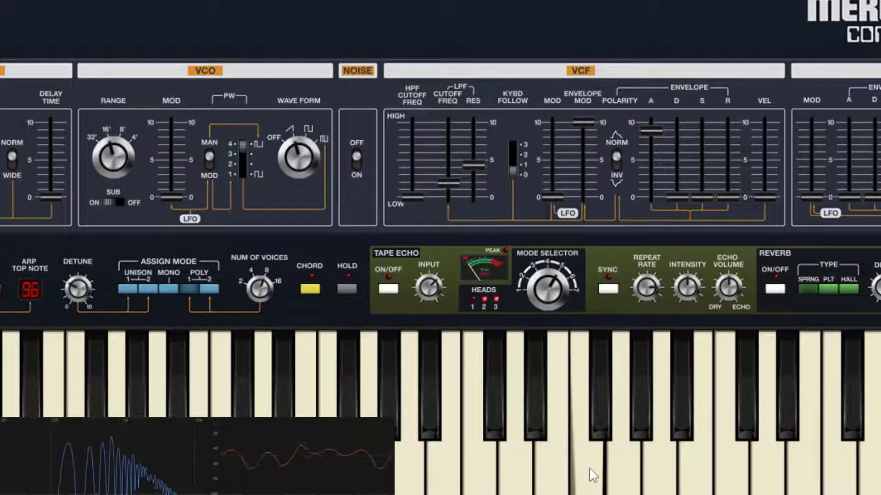
pyautogui.click(590, 475)
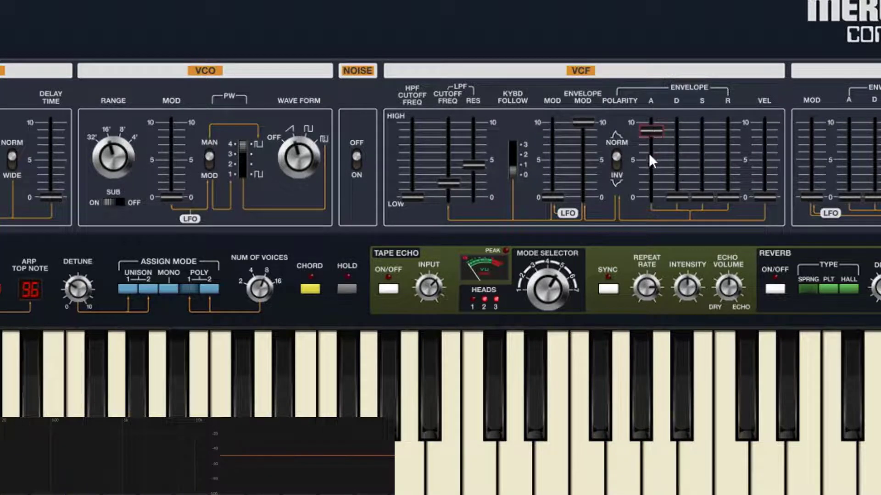
pyautogui.click(589, 456)
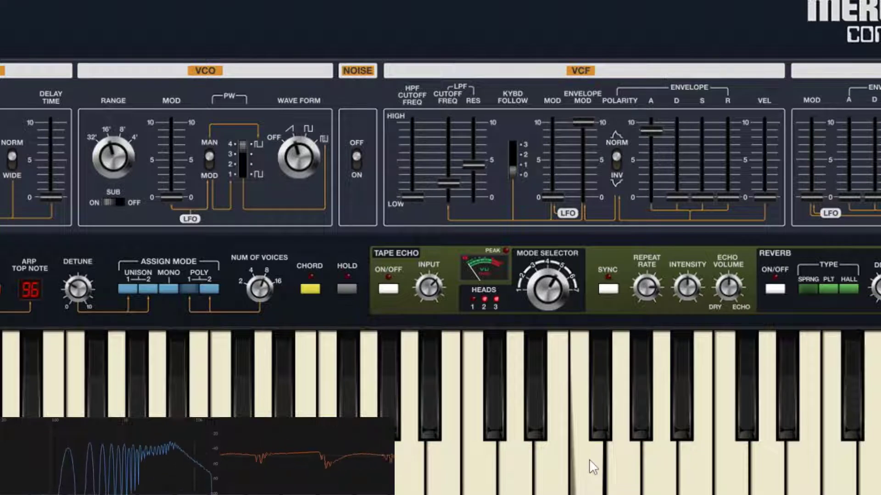
pyautogui.click(589, 460)
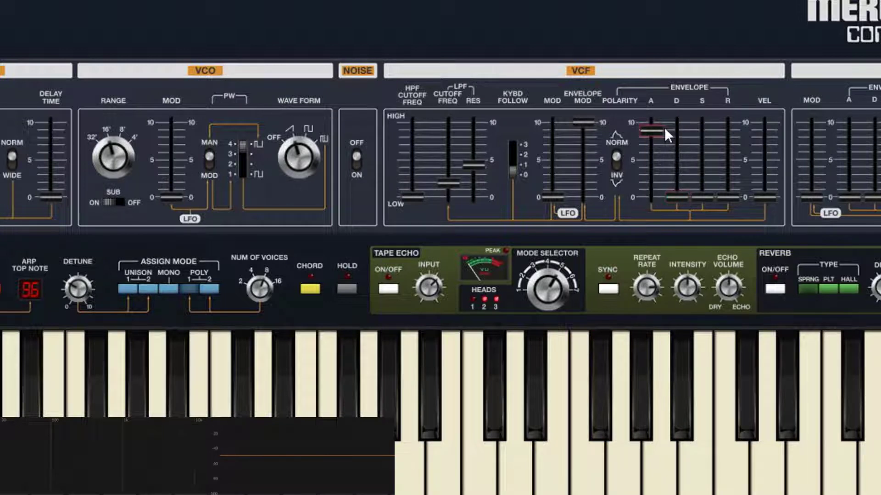
# Step: Raise the VCF envelope decay to about 7 and shorten the attack to about 5.3
pyautogui.moveTo(678, 197); pyautogui.dragTo(716, 141)
pyautogui.moveTo(658, 133); pyautogui.dragTo(682, 132)
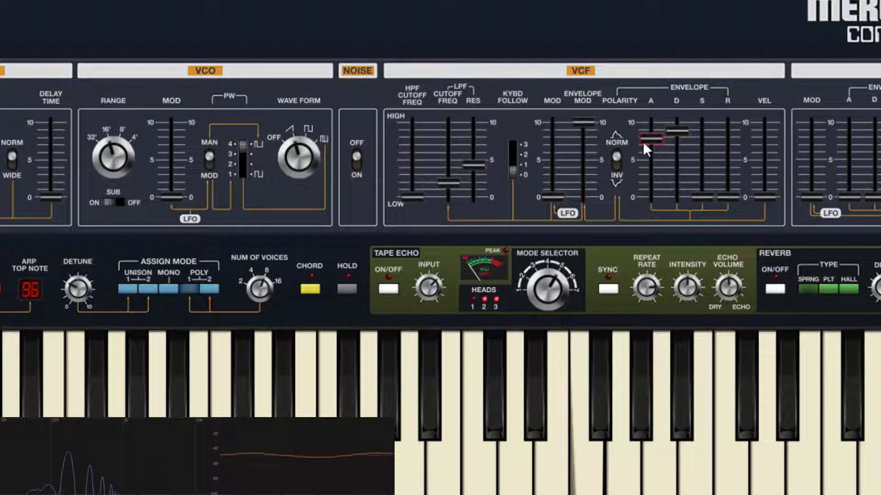
pyautogui.moveTo(647, 139); pyautogui.dragTo(701, 145)
pyautogui.moveTo(661, 170); pyautogui.dragTo(685, 157)
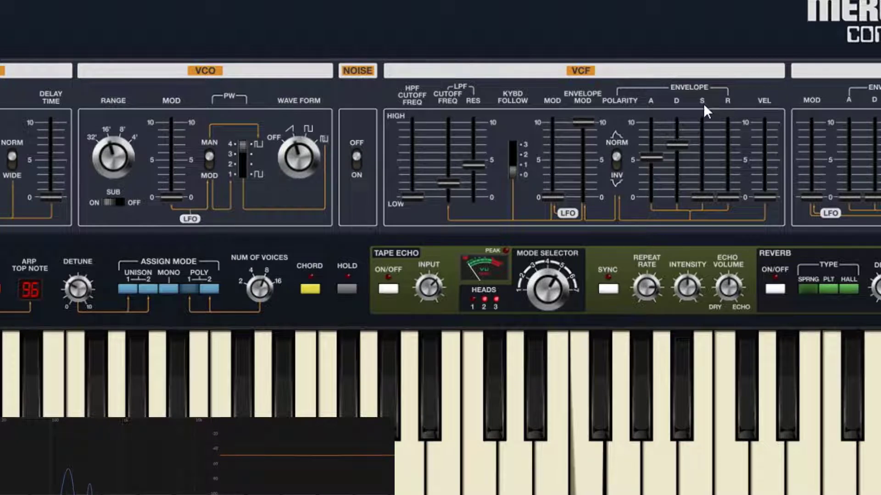
# Step: Compare VCF envelope sustain levels of about 5, 44.8% and about 2, with the decay at 4823.28 ms
pyautogui.moveTo(712, 194); pyautogui.dragTo(712, 157)
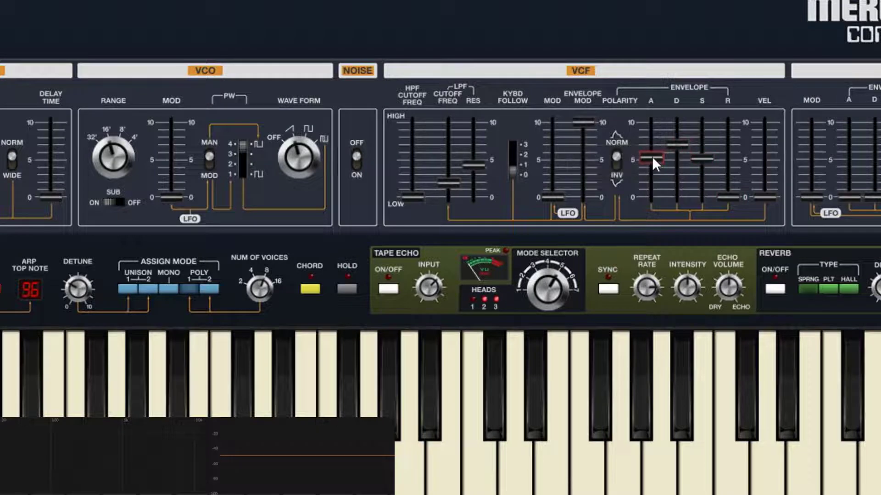
pyautogui.click(683, 147)
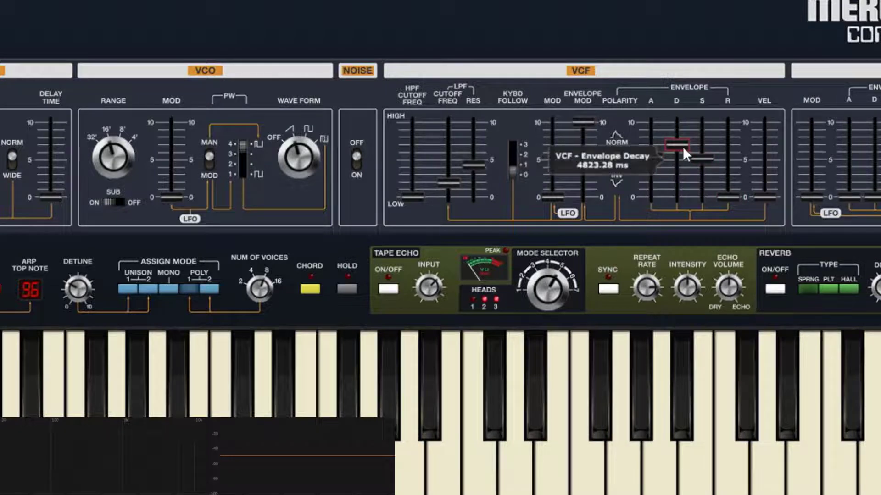
pyautogui.moveTo(701, 157); pyautogui.dragTo(726, 162)
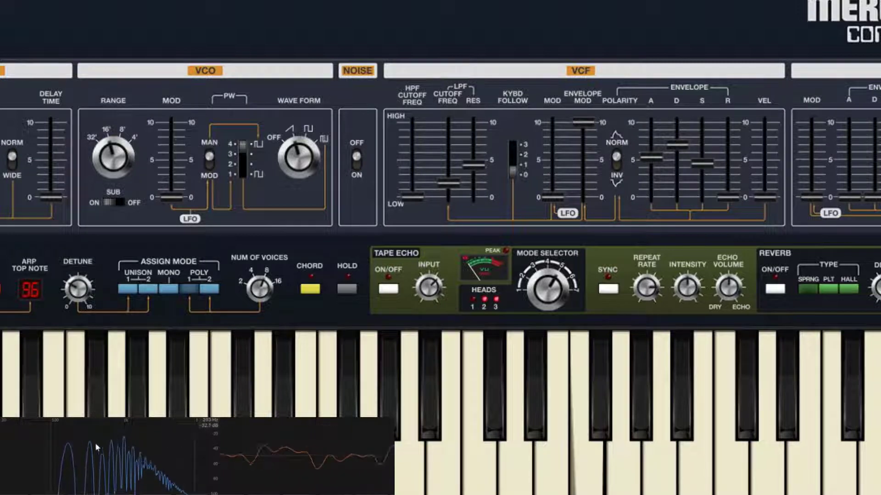
pyautogui.moveTo(700, 163)
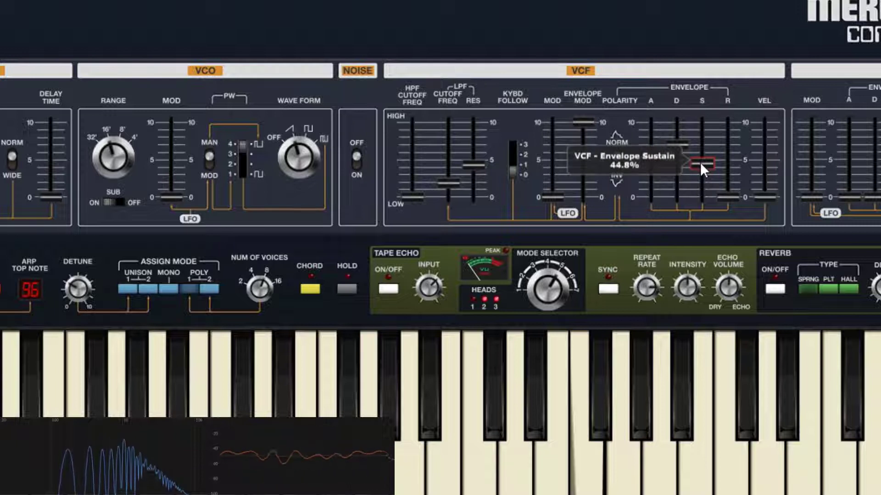
pyautogui.moveTo(699, 162); pyautogui.dragTo(709, 177)
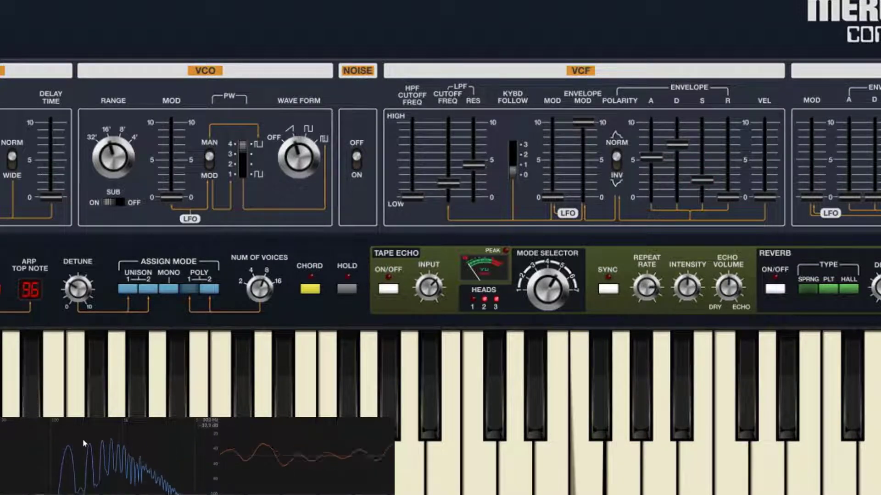
# Step: Raise the VCF envelope sustain to about 8 and on to 100%, and set the decay to 0
pyautogui.moveTo(703, 182); pyautogui.dragTo(716, 139)
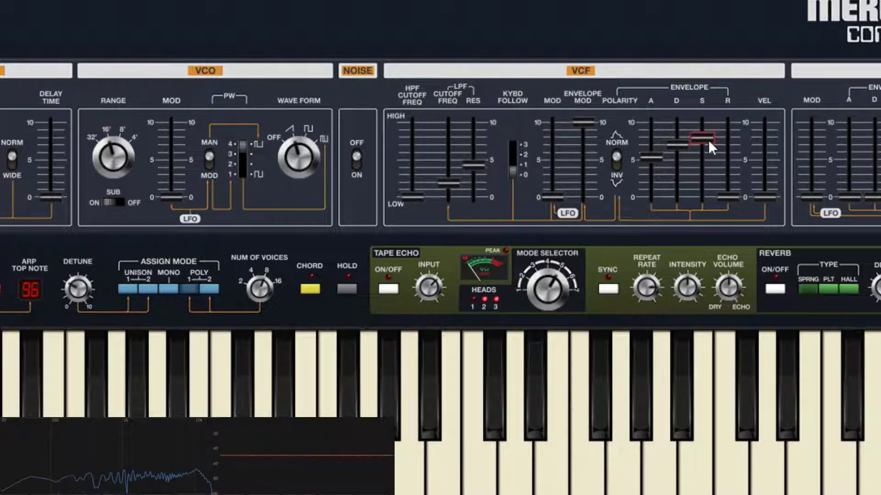
pyautogui.moveTo(708, 139)
pyautogui.moveTo(708, 140); pyautogui.dragTo(716, 51)
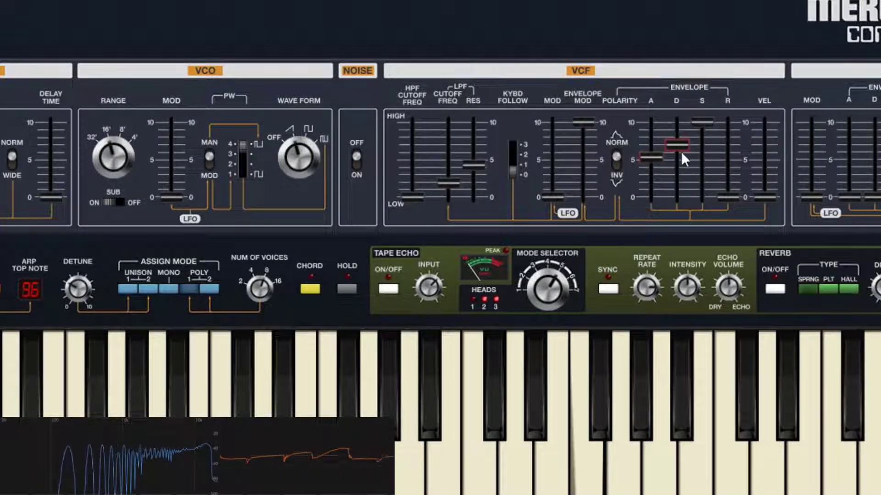
pyautogui.moveTo(678, 145); pyautogui.dragTo(685, 196)
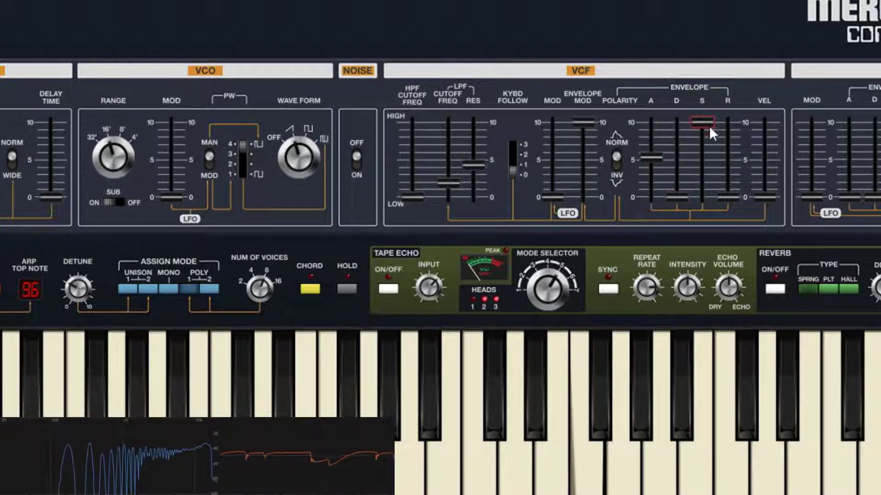
# Step: Set the VCF envelope decay to about 7.7 and the sustain to about 4.4, and play low and high notes
pyautogui.moveTo(710, 122)
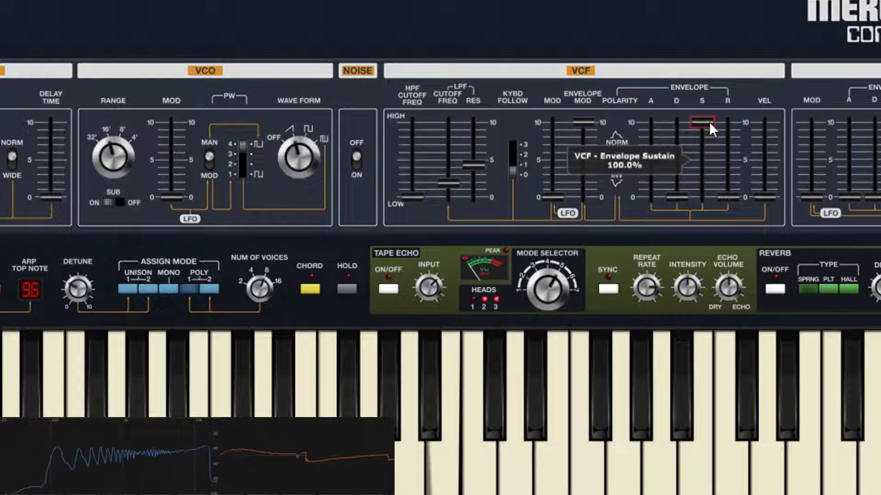
pyautogui.moveTo(709, 122); pyautogui.dragTo(686, 142)
pyautogui.moveTo(708, 178); pyautogui.dragTo(710, 164)
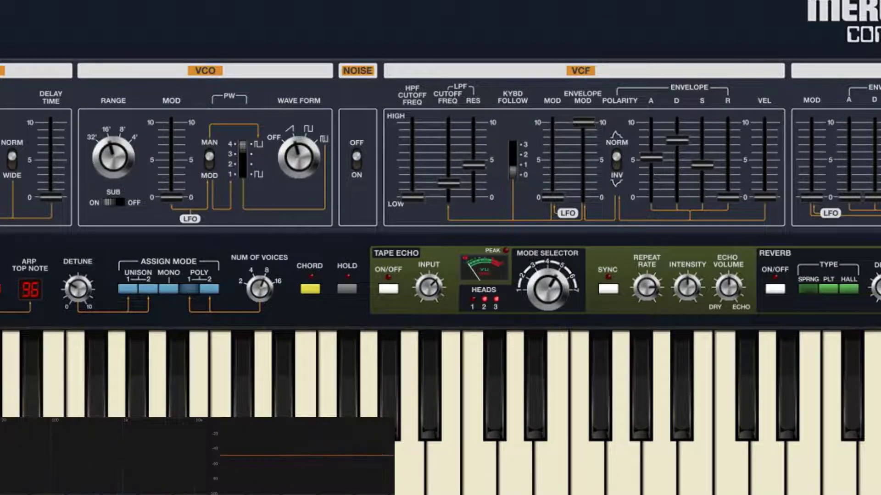
pyautogui.click(508, 484)
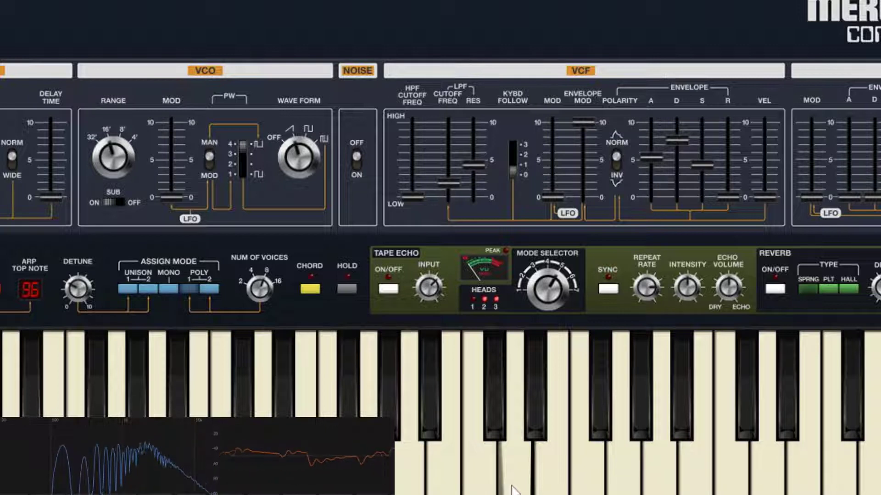
pyautogui.click(512, 486)
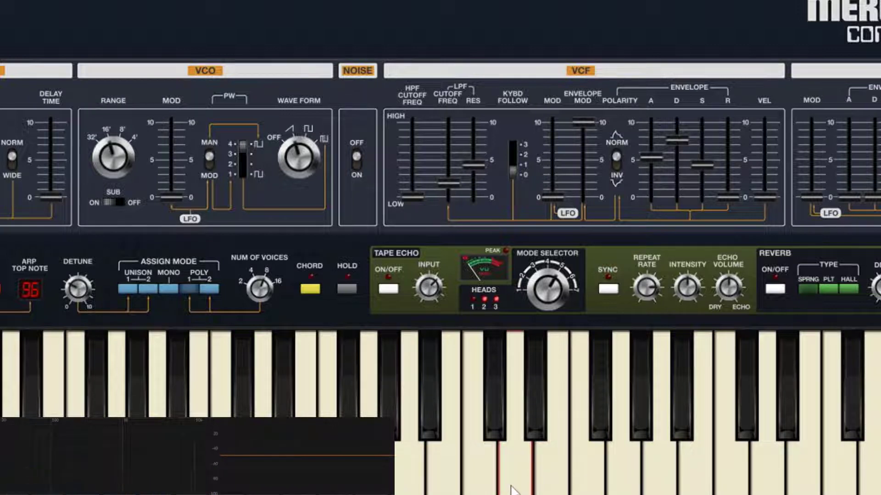
pyautogui.click(756, 412)
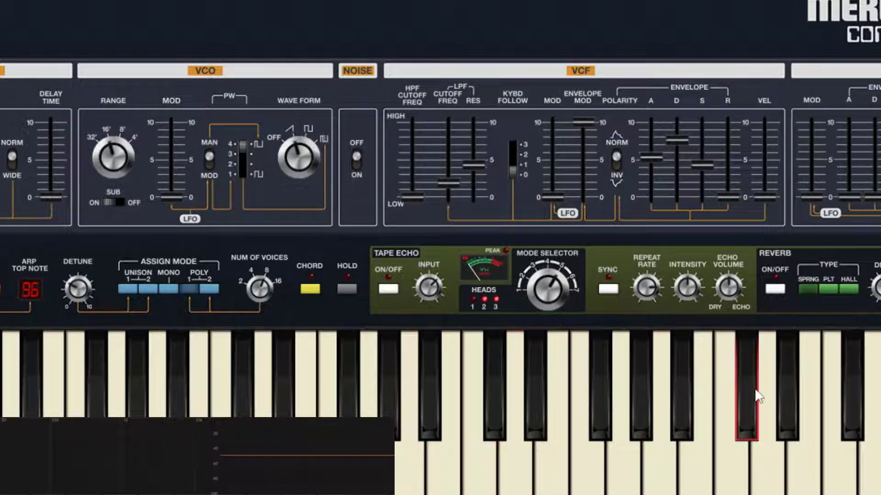
pyautogui.click(567, 459)
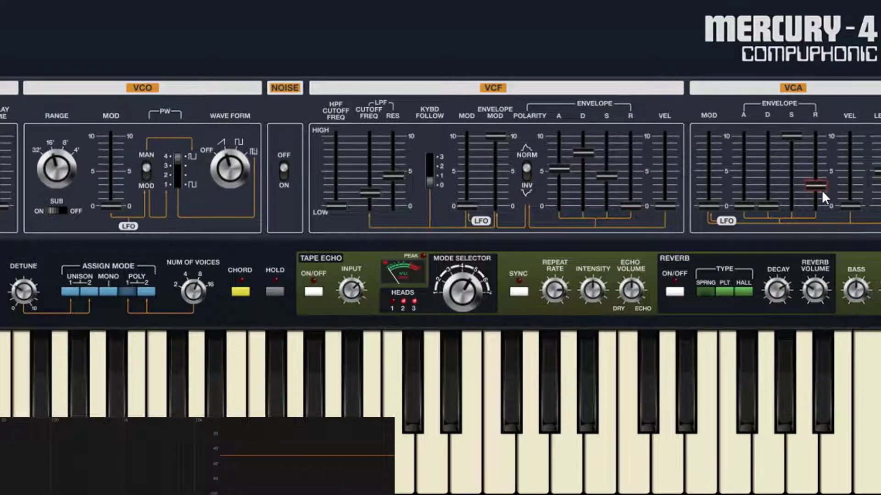
# Step: Set the VCA envelope release to about 4.5, and try the VCF envelope release at 20000 ms before settling on 5161.75 ms
pyautogui.moveTo(818, 184); pyautogui.dragTo(824, 268)
pyautogui.moveTo(825, 216); pyautogui.dragTo(830, 173)
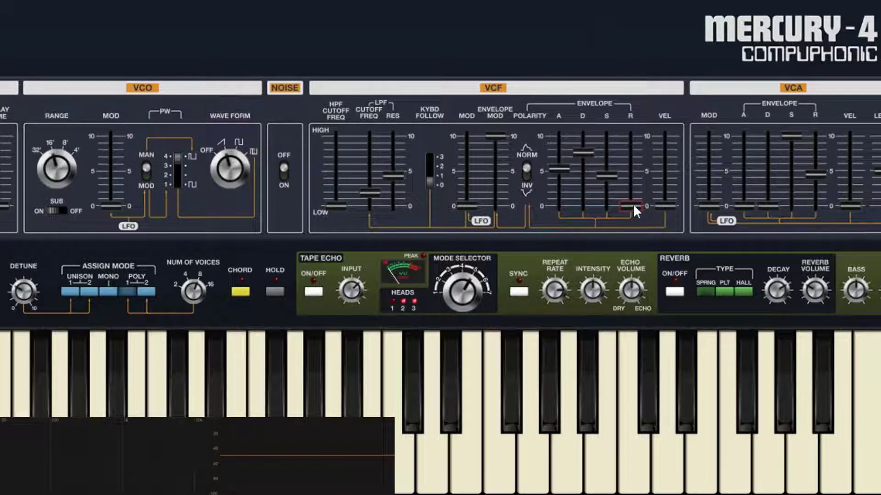
pyautogui.moveTo(633, 204); pyautogui.dragTo(699, 130)
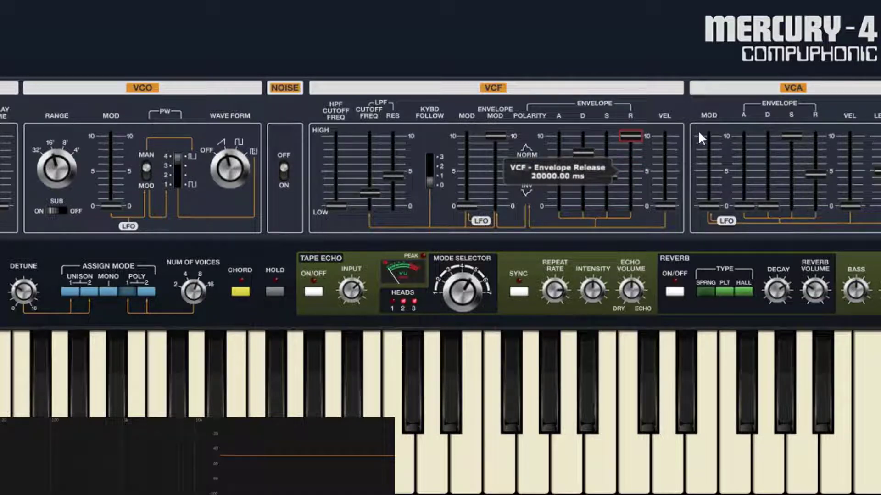
pyautogui.moveTo(698, 131); pyautogui.dragTo(704, 168)
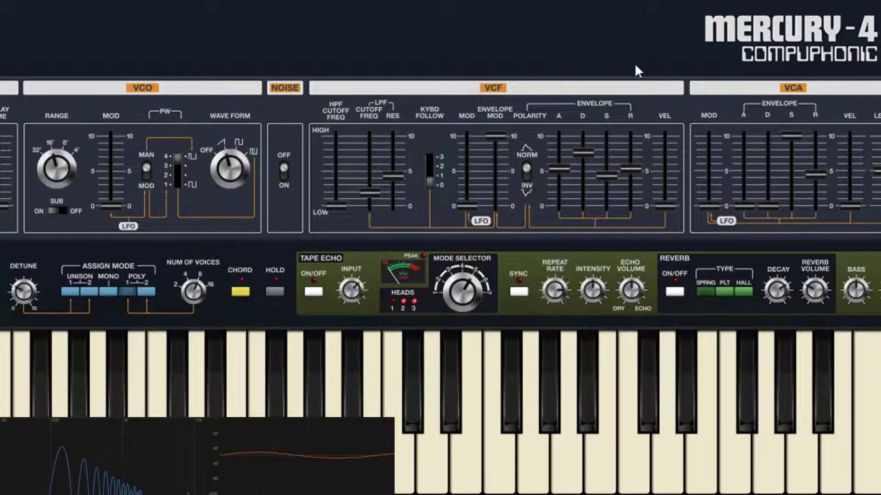
pyautogui.moveTo(643, 173); pyautogui.dragTo(654, 157)
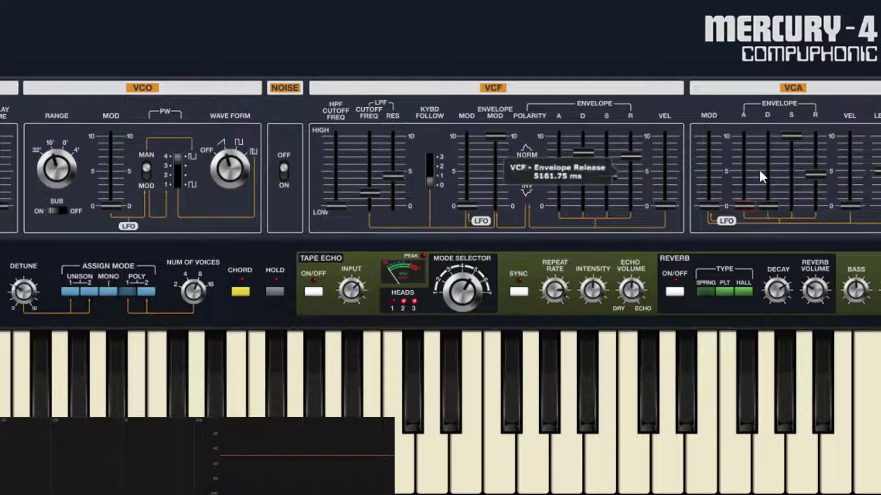
# Step: Set the VCA envelope release to about 6.8 and the VCF envelope release to about 2.8
pyautogui.moveTo(814, 174); pyautogui.dragTo(821, 157)
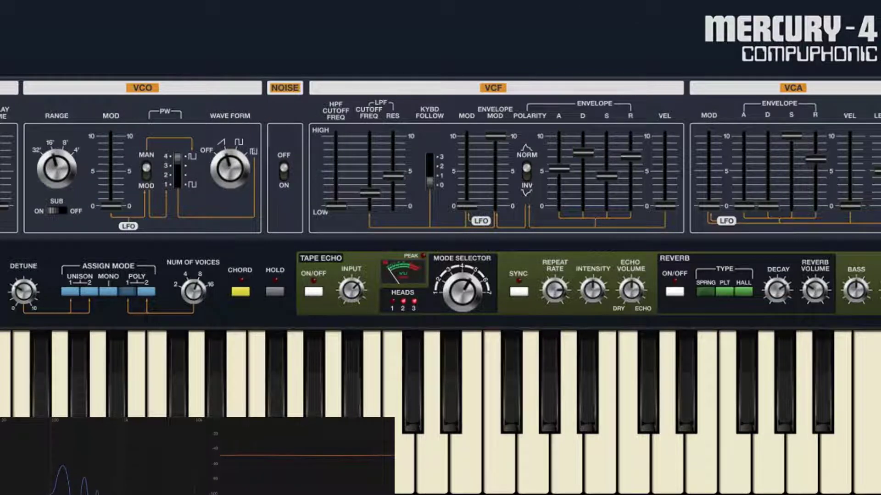
pyautogui.moveTo(631, 158); pyautogui.dragTo(644, 183)
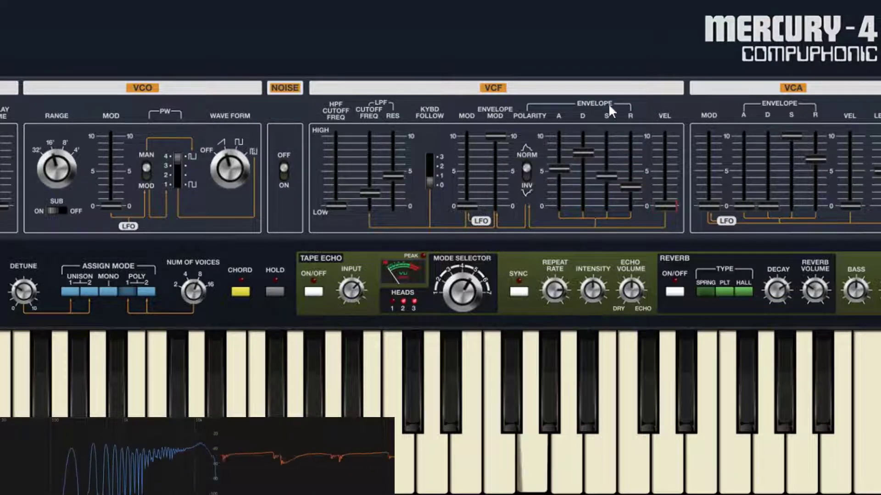
# Step: Set the VCF envelope sustain to 29.2%, and adjust its attack to about 3 and its decay to about 5.6
pyautogui.moveTo(567, 169); pyautogui.dragTo(573, 182)
pyautogui.moveTo(583, 151); pyautogui.dragTo(604, 184)
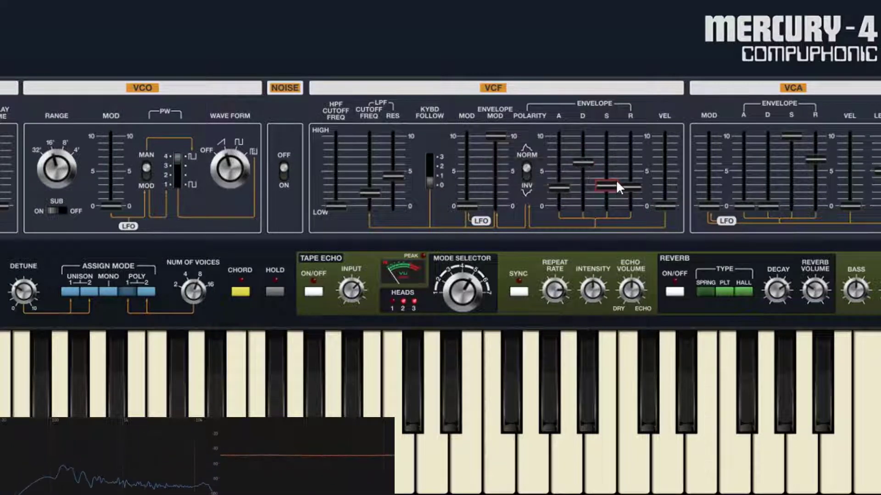
pyautogui.moveTo(617, 182)
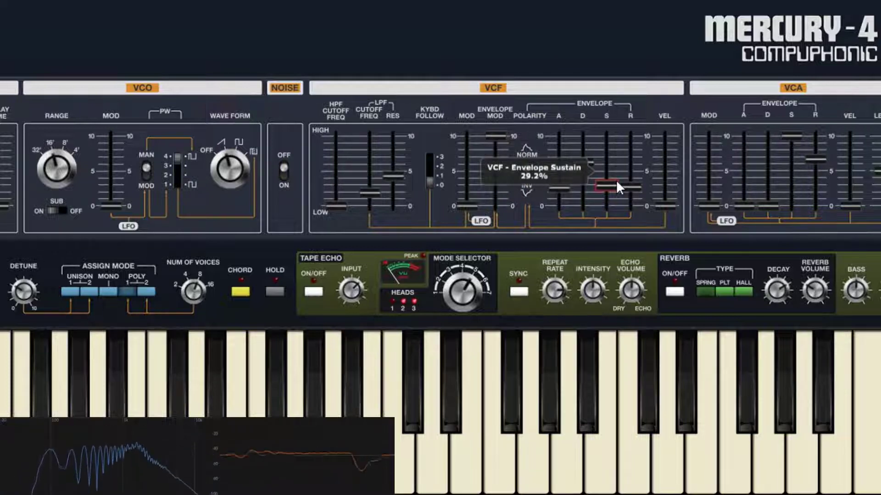
pyautogui.moveTo(584, 159); pyautogui.dragTo(592, 171)
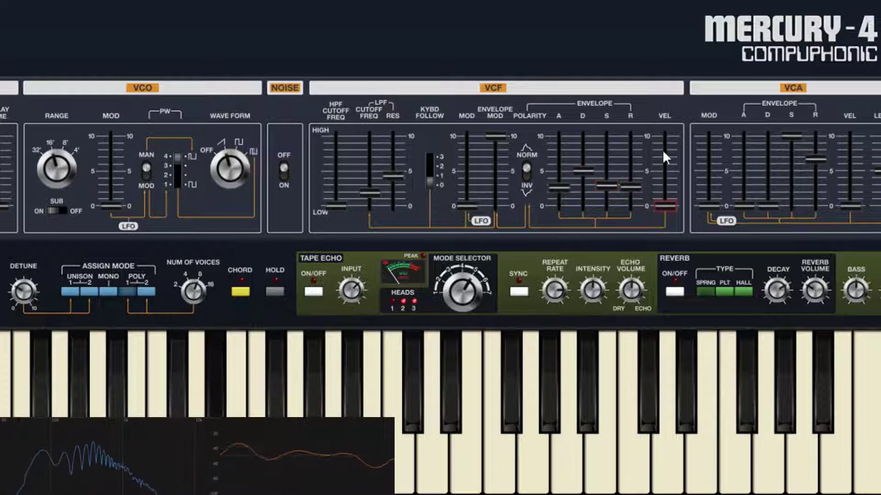
pyautogui.moveTo(595, 169); pyautogui.dragTo(569, 183)
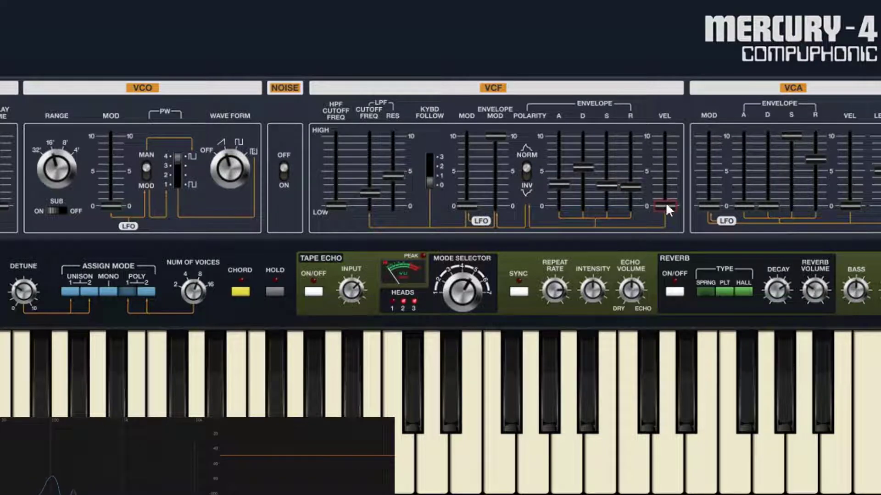
pyautogui.moveTo(667, 206)
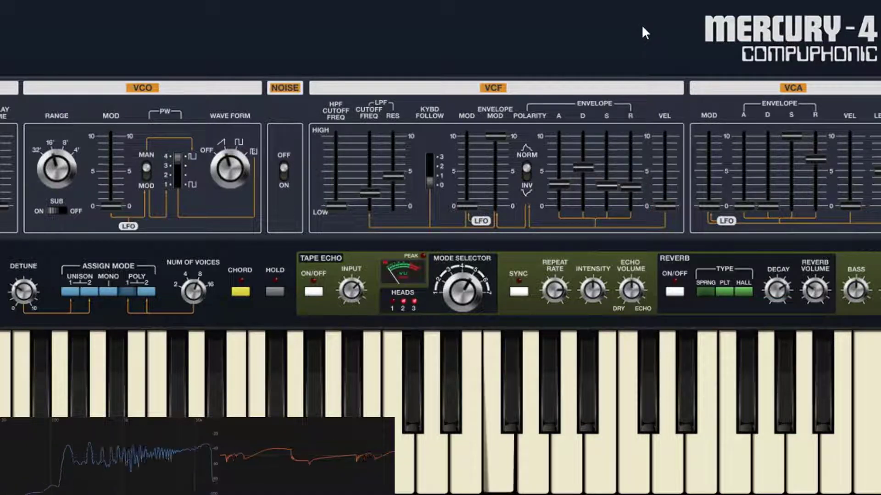
# Step: Set the VCF envelope attack to about 5, decay to 9613.88 ms, sustain to about 6.4 and release to about 5, keeping envelope modulation at maximum
pyautogui.moveTo(564, 181); pyautogui.dragTo(587, 154)
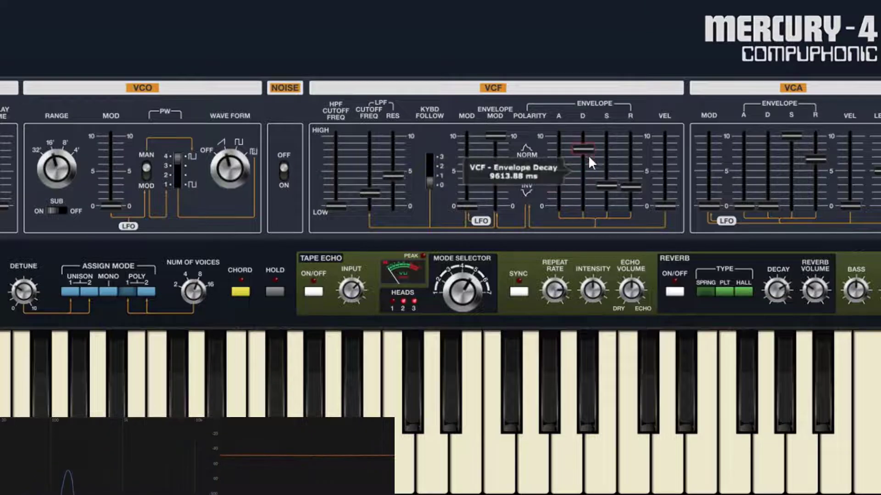
pyautogui.moveTo(607, 186); pyautogui.dragTo(632, 171)
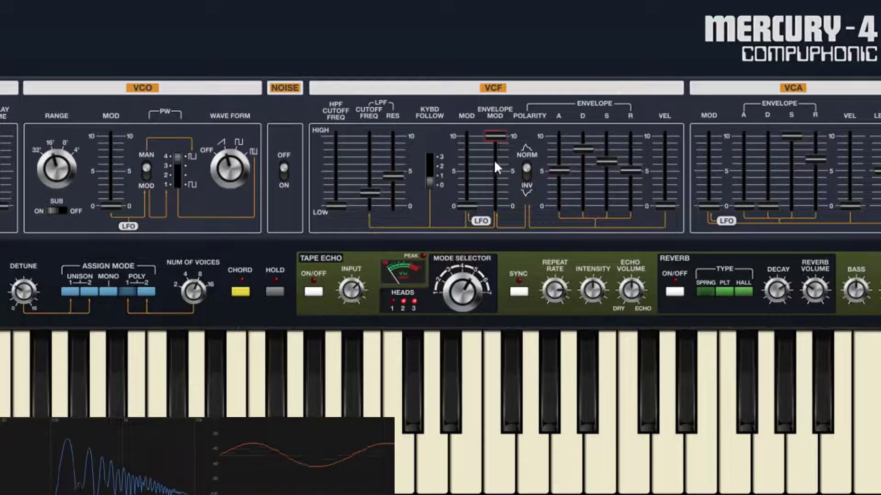
pyautogui.moveTo(496, 137); pyautogui.dragTo(515, 171)
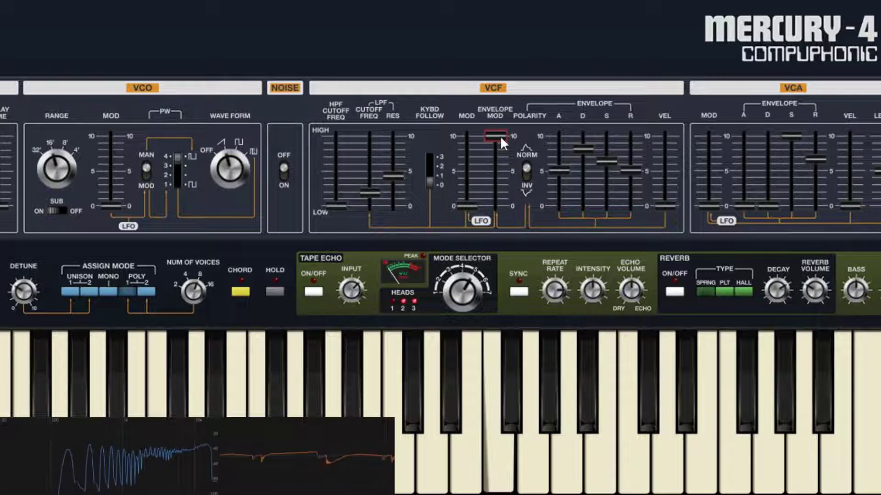
pyautogui.click(501, 135)
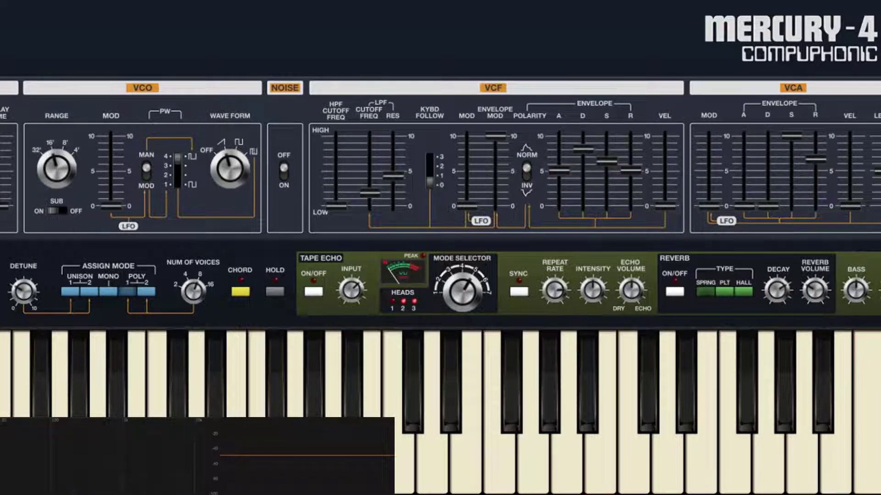
# Step: Compare VCF velocity amounts of 1.00 and about 7.7 on the scale, and settle on about 4.5
pyautogui.moveTo(668, 204); pyautogui.dragTo(680, 128)
pyautogui.moveTo(371, 193)
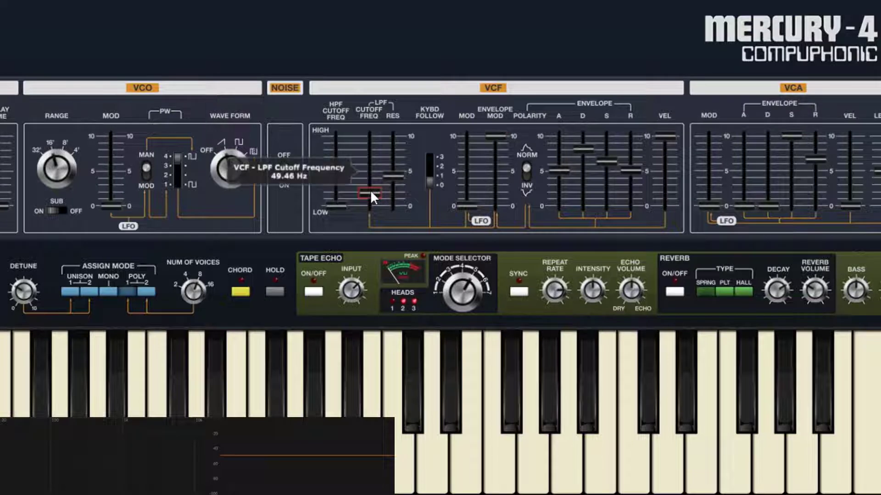
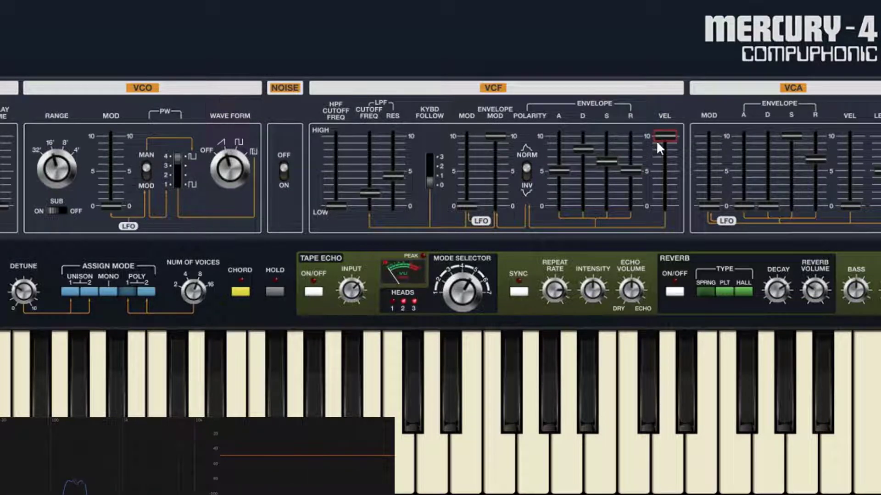
pyautogui.moveTo(657, 141); pyautogui.dragTo(674, 152)
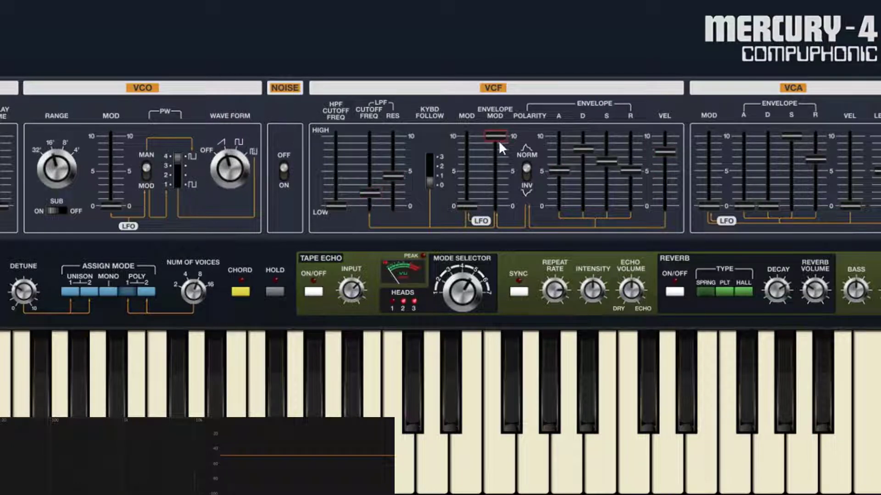
pyautogui.moveTo(665, 153); pyautogui.dragTo(693, 127)
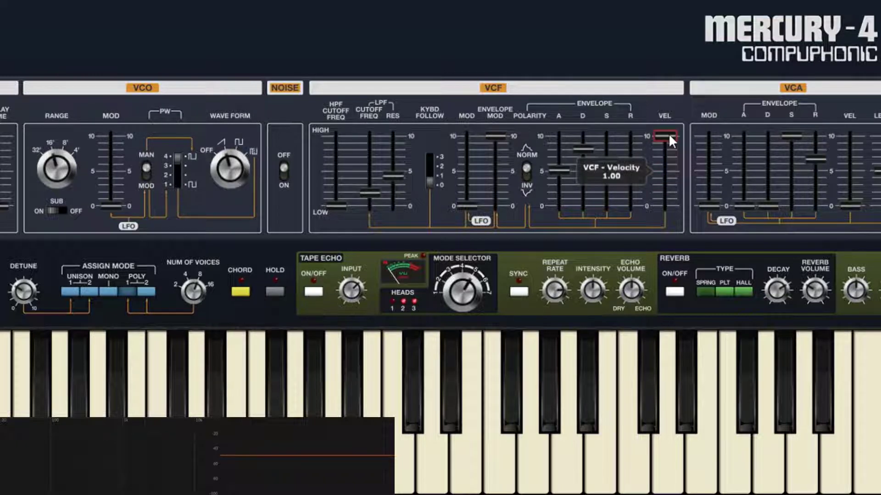
pyautogui.moveTo(675, 136); pyautogui.dragTo(671, 177)
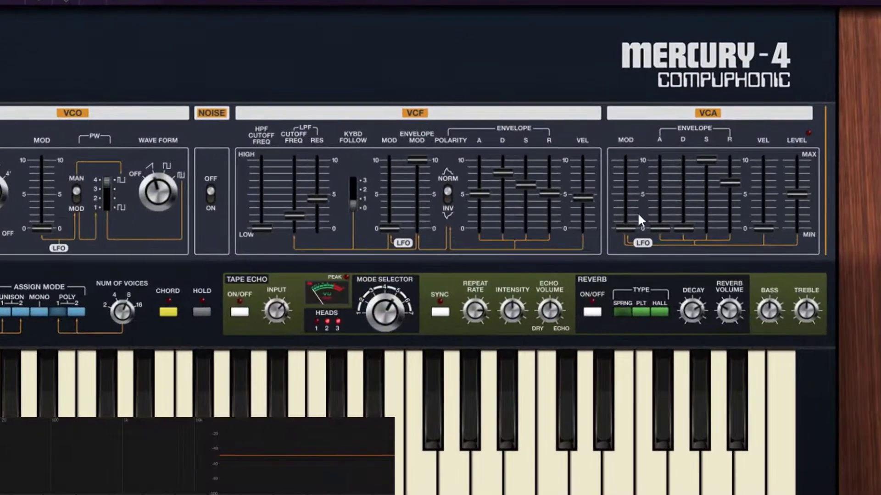
# Step: Lower the LPF cutoff to about 8.3 and raise the VCA modulation almost to maximum
pyautogui.moveTo(626, 227)
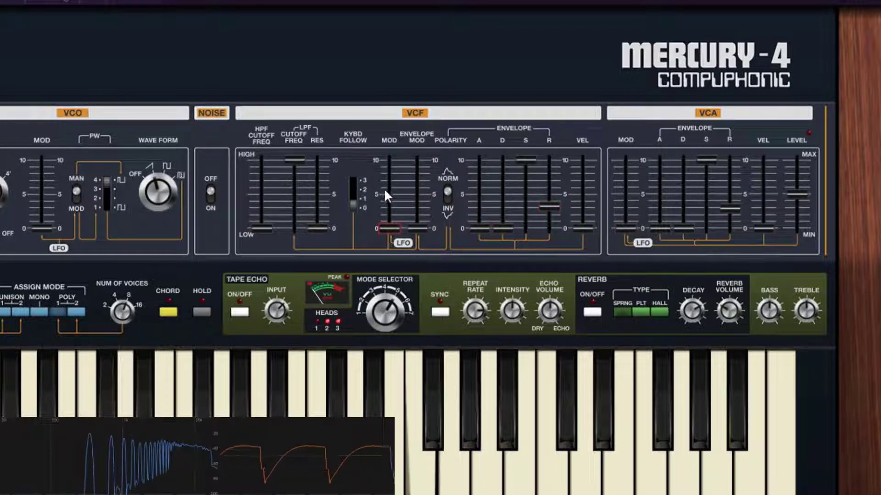
pyautogui.moveTo(302, 169); pyautogui.dragTo(302, 173)
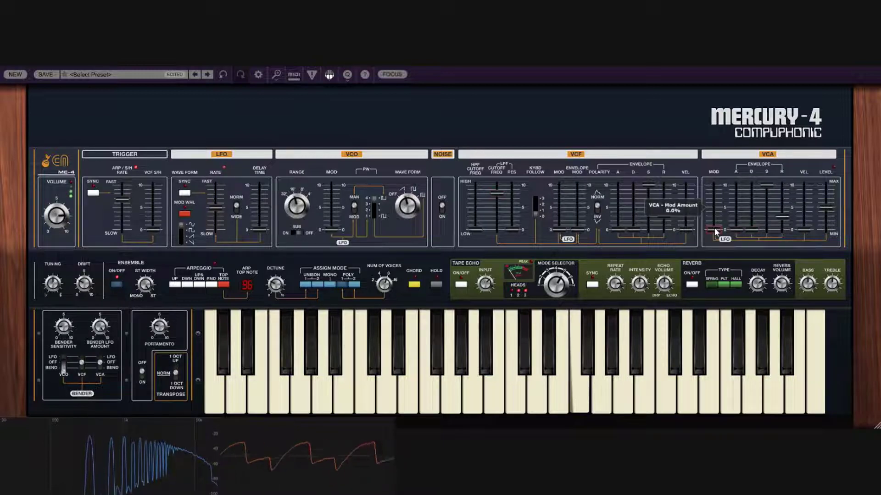
pyautogui.moveTo(715, 228); pyautogui.dragTo(720, 188)
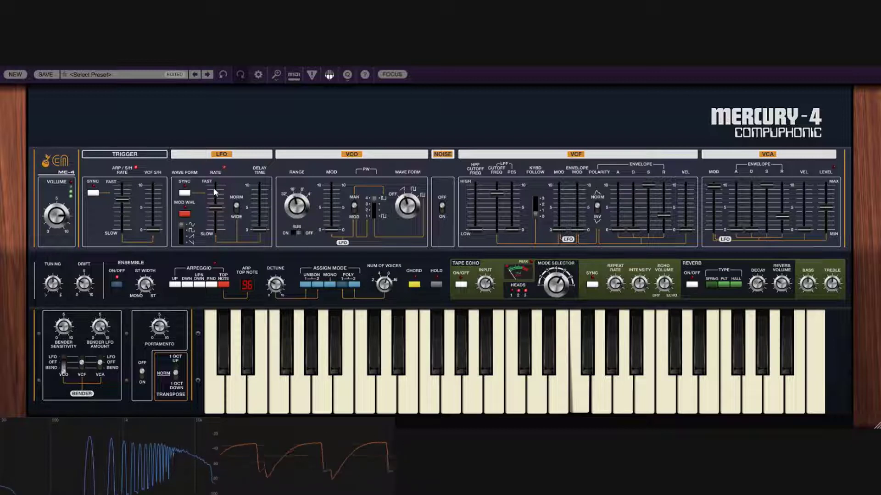
# Step: Raise the LFO rate to 800 Hz, try 564.6254 Hz, and set it to about 8 on the scale
pyautogui.moveTo(218, 209); pyautogui.dragTo(257, 155)
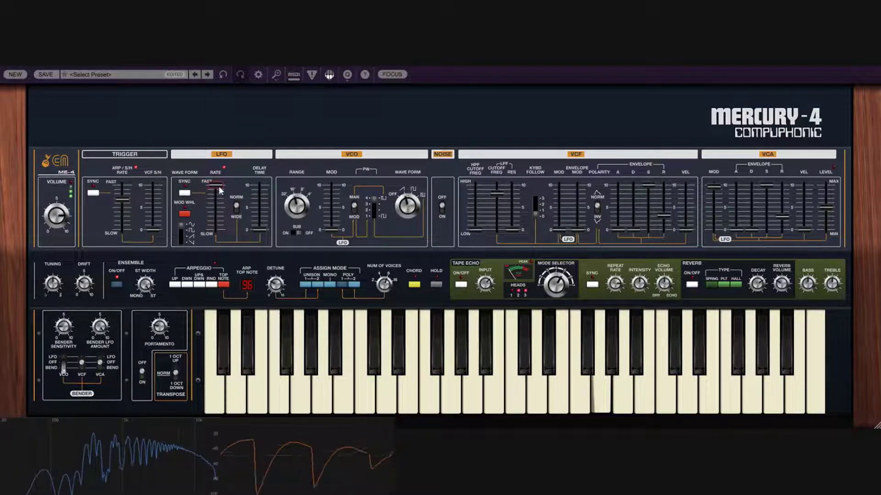
pyautogui.moveTo(218, 186)
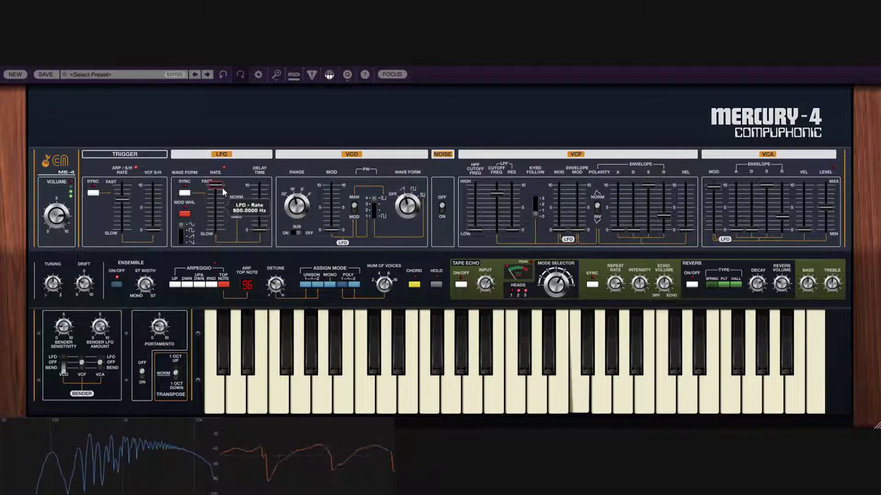
pyautogui.moveTo(220, 190); pyautogui.dragTo(223, 194)
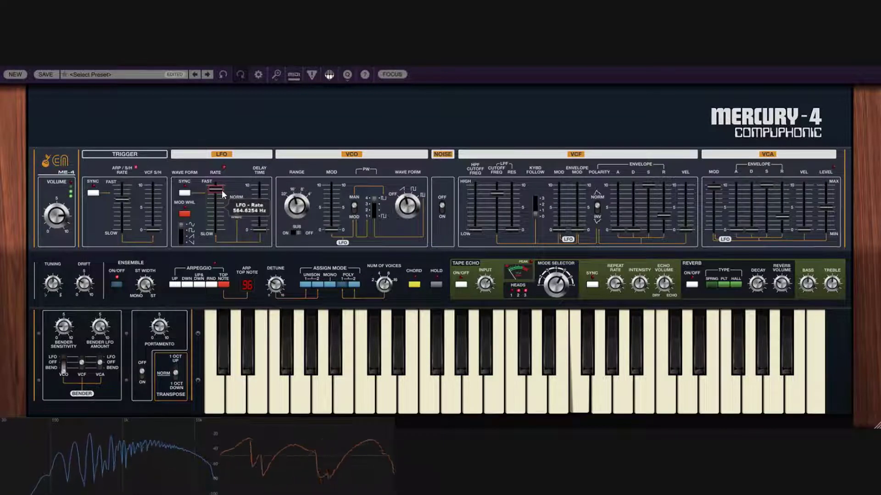
pyautogui.moveTo(222, 192)
pyautogui.mouseDown()
pyautogui.moveTo(234, 215)
pyautogui.moveTo(235, 194)
pyautogui.mouseUp()
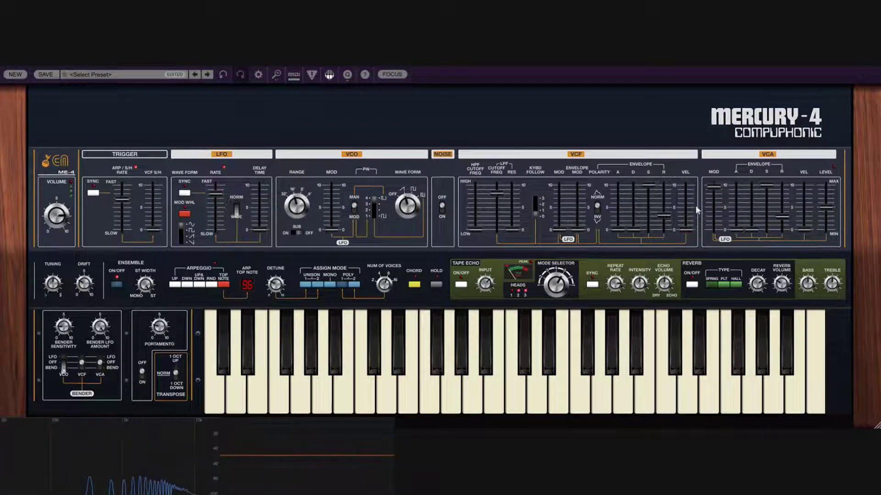
# Step: Try VCA modulation at 31.4% and near maximum while slowing the LFO rate to about 3.5, and return the modulation to 0
pyautogui.moveTo(709, 191)
pyautogui.mouseDown()
pyautogui.moveTo(712, 206)
pyautogui.moveTo(715, 197)
pyautogui.mouseUp()
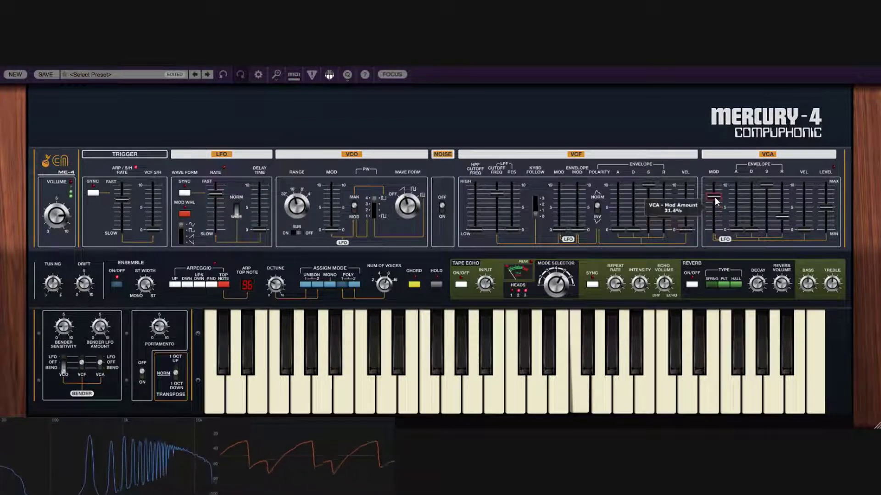
pyautogui.moveTo(210, 194); pyautogui.dragTo(220, 202)
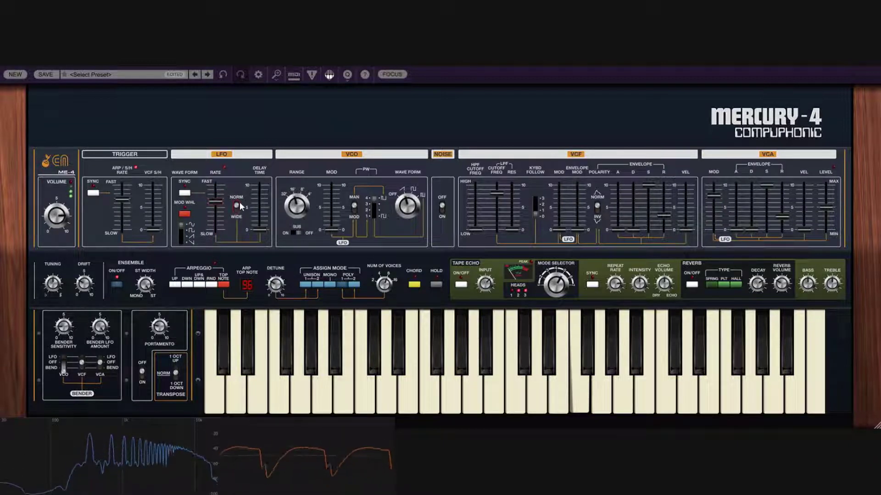
pyautogui.moveTo(714, 196)
pyautogui.mouseDown()
pyautogui.moveTo(718, 214)
pyautogui.moveTo(716, 189)
pyautogui.mouseUp()
pyautogui.moveTo(213, 200); pyautogui.dragTo(214, 214)
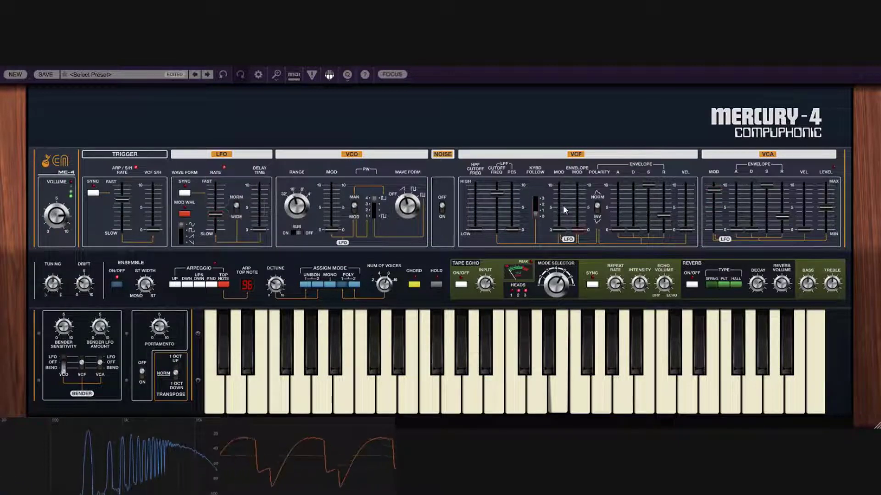
pyautogui.moveTo(714, 200); pyautogui.dragTo(729, 260)
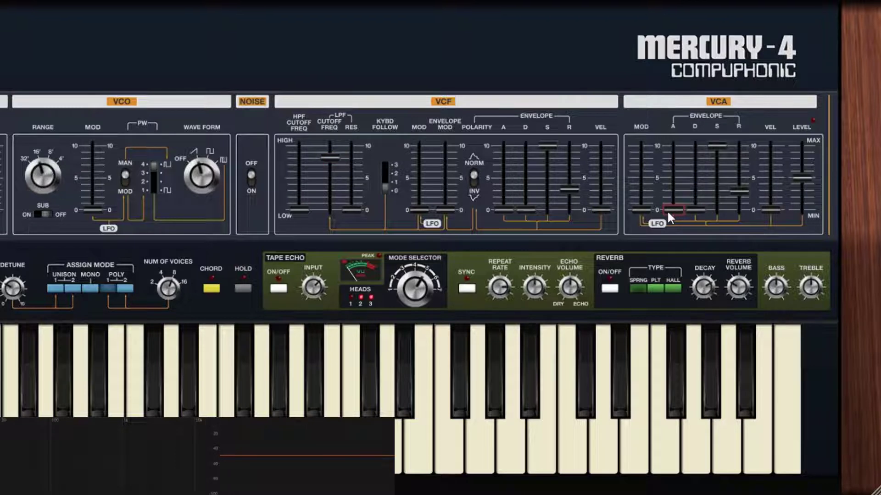
# Step: Set the VCA envelope release to 0 and play a run of rising notes on the keyboard
pyautogui.moveTo(668, 212)
pyautogui.moveTo(733, 191); pyautogui.dragTo(731, 271)
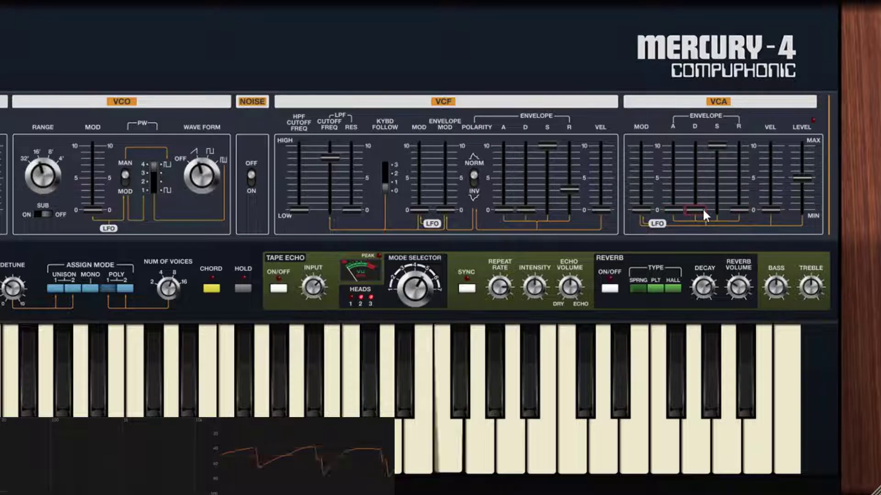
pyautogui.click(416, 451)
pyautogui.click(508, 448)
pyautogui.click(536, 446)
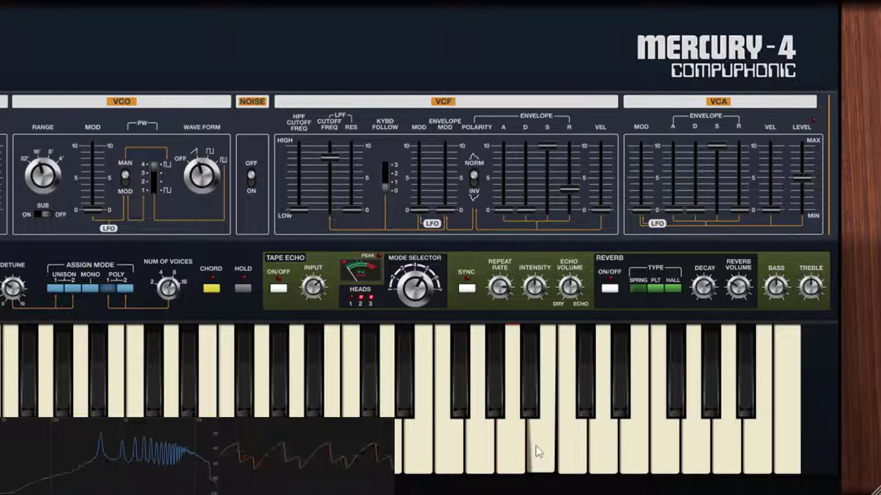
pyautogui.click(571, 446)
pyautogui.click(609, 446)
pyautogui.click(638, 443)
pyautogui.click(664, 445)
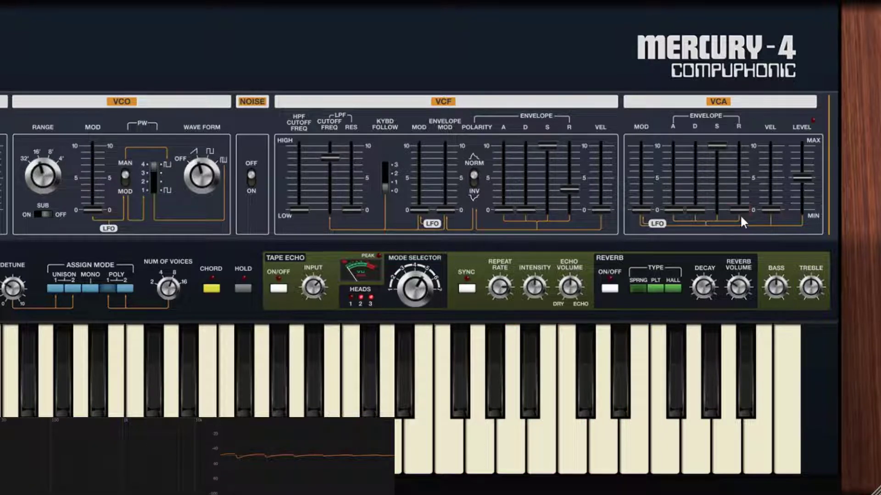
# Step: Set the VCA envelope attack to about 7.3, decay to about 7.9, sustain to about 4 and release to about 6.7
pyautogui.moveTo(676, 200); pyautogui.dragTo(681, 161)
pyautogui.moveTo(695, 209); pyautogui.dragTo(723, 175)
pyautogui.moveTo(736, 210); pyautogui.dragTo(737, 167)
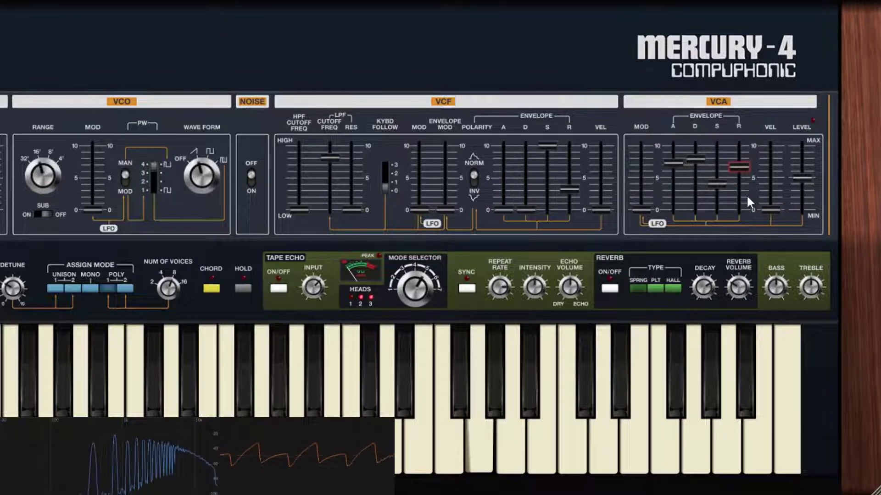
pyautogui.moveTo(747, 197)
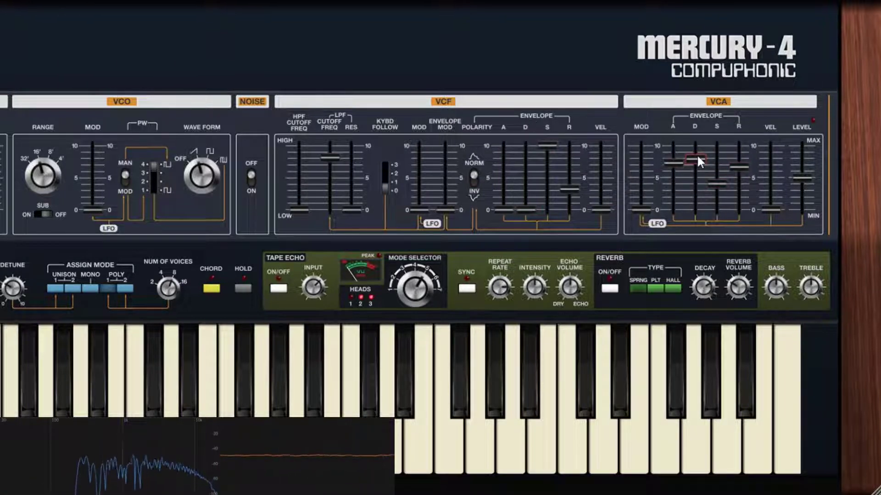
# Step: Set the VCA envelope sustain and release to 0, try decay 0 with attack about 8, and set attack to about 6 and decay to about 8
pyautogui.moveTo(697, 159); pyautogui.dragTo(718, 210)
pyautogui.moveTo(739, 168); pyautogui.dragTo(742, 215)
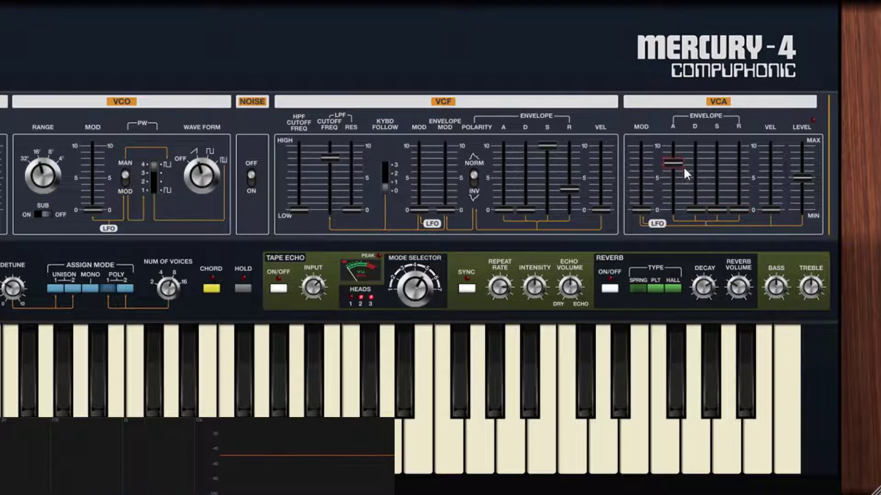
pyautogui.moveTo(681, 165); pyautogui.dragTo(682, 160)
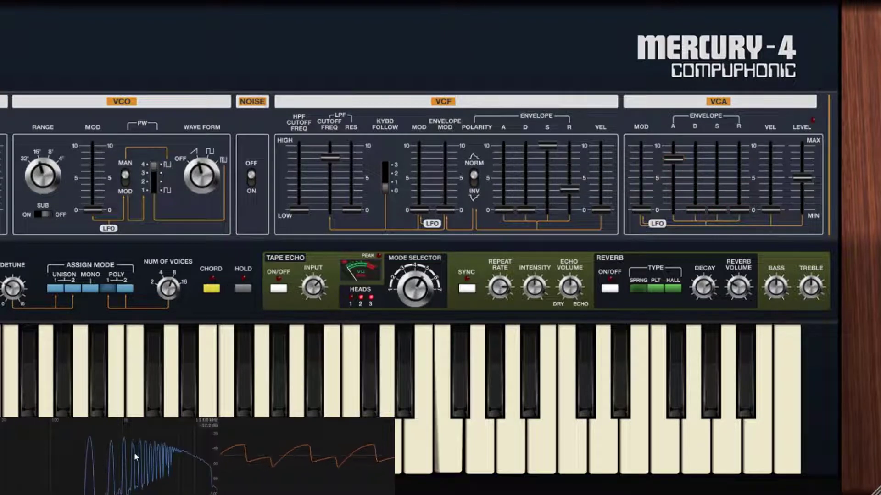
pyautogui.moveTo(694, 210); pyautogui.dragTo(698, 161)
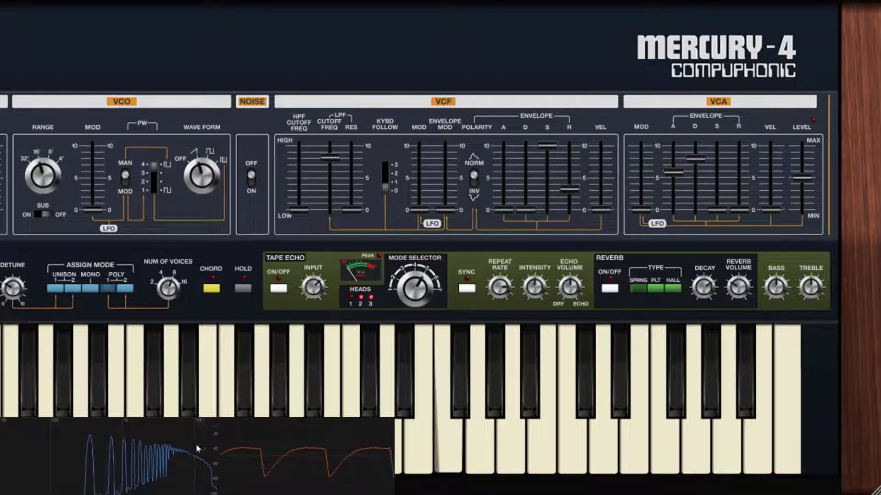
# Step: Set the VCA envelope sustain to about 5.8 and release to about 4.4, keeping the attack and decay
pyautogui.click(698, 360)
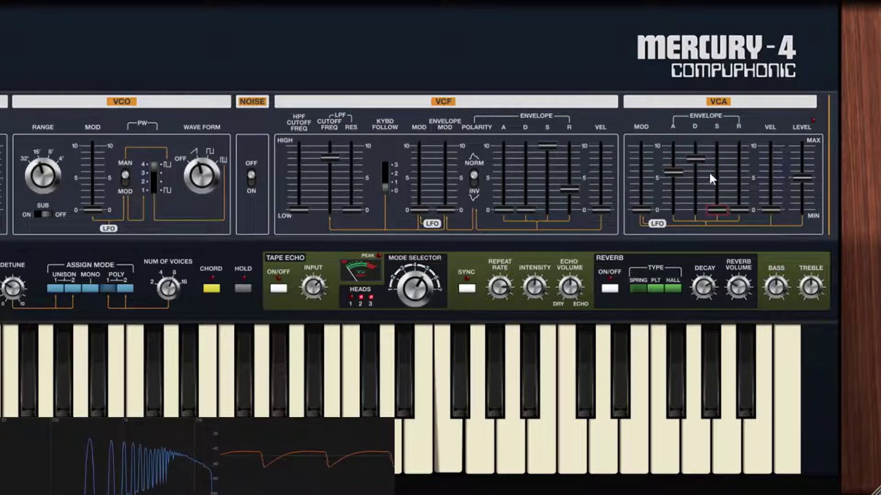
pyautogui.moveTo(702, 158)
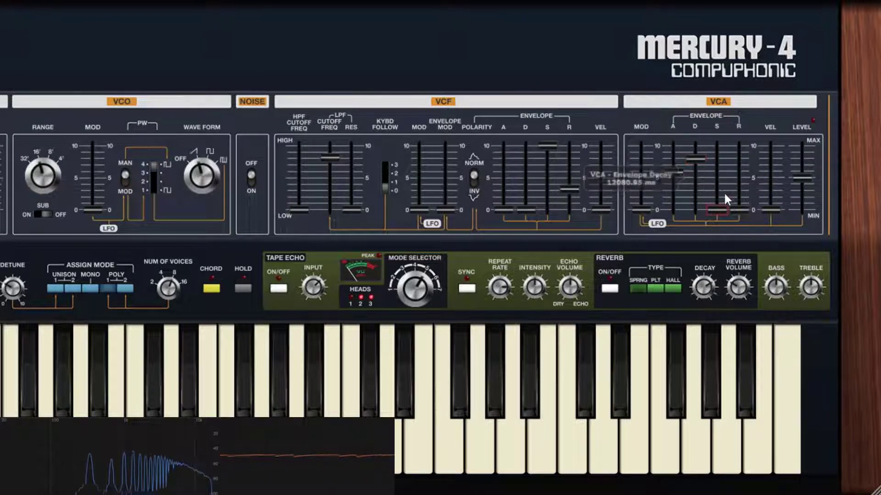
pyautogui.moveTo(714, 207); pyautogui.dragTo(729, 172)
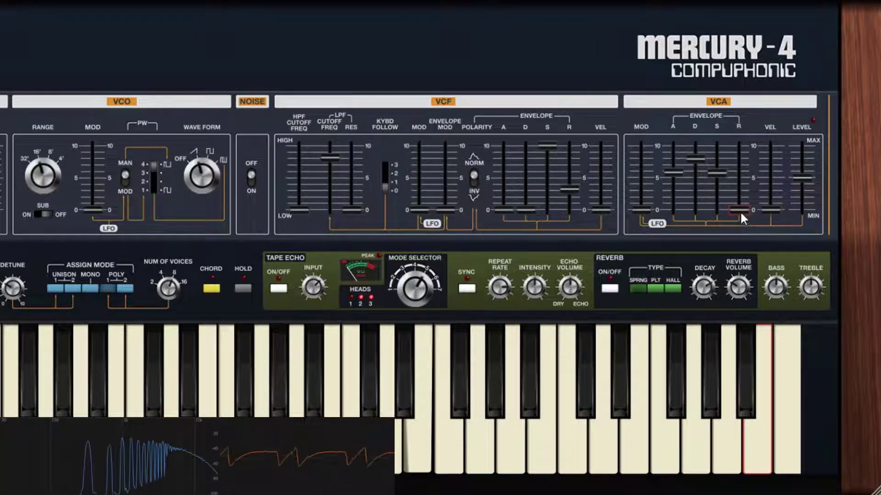
pyautogui.moveTo(740, 211); pyautogui.dragTo(752, 181)
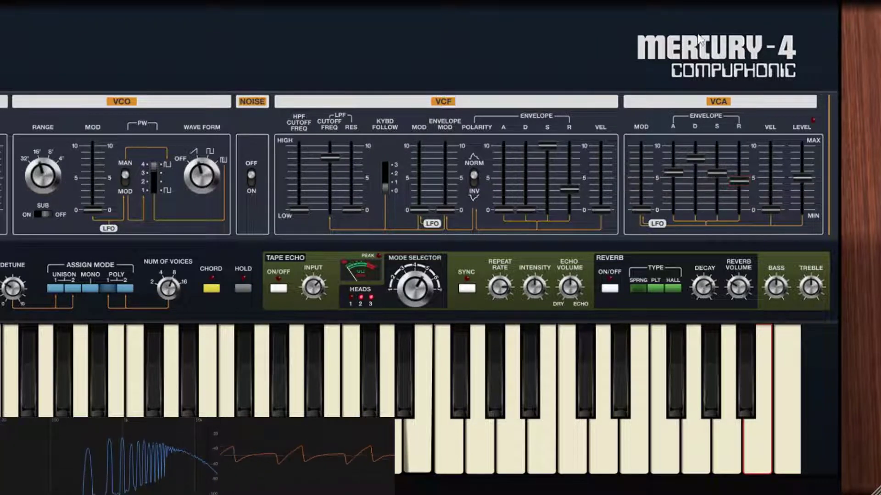
pyautogui.moveTo(745, 184)
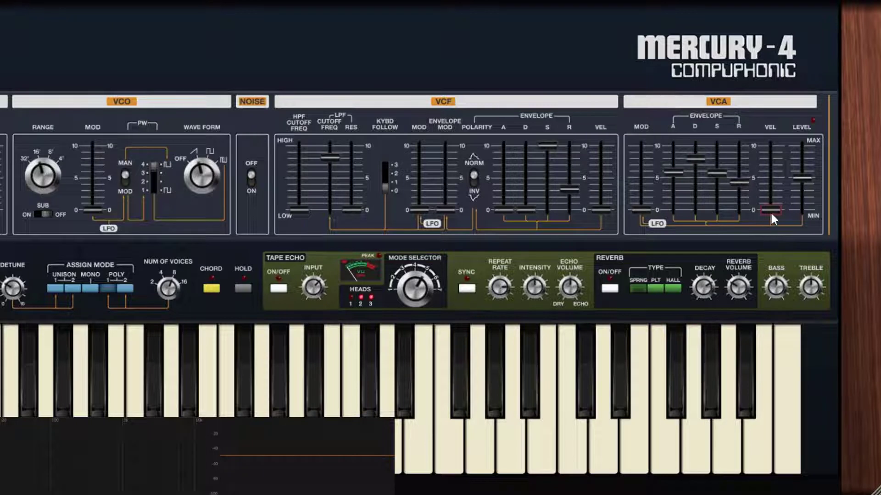
# Step: Try the VCA velocity amount at about 9 and at 0.50, and return it to 0
pyautogui.moveTo(777, 195); pyautogui.dragTo(779, 176)
pyautogui.moveTo(778, 175); pyautogui.dragTo(782, 124)
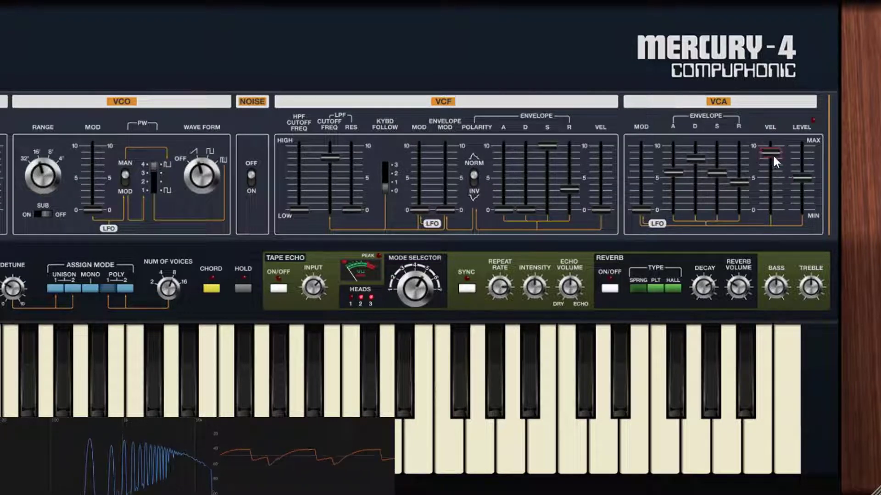
pyautogui.moveTo(772, 154); pyautogui.dragTo(780, 178)
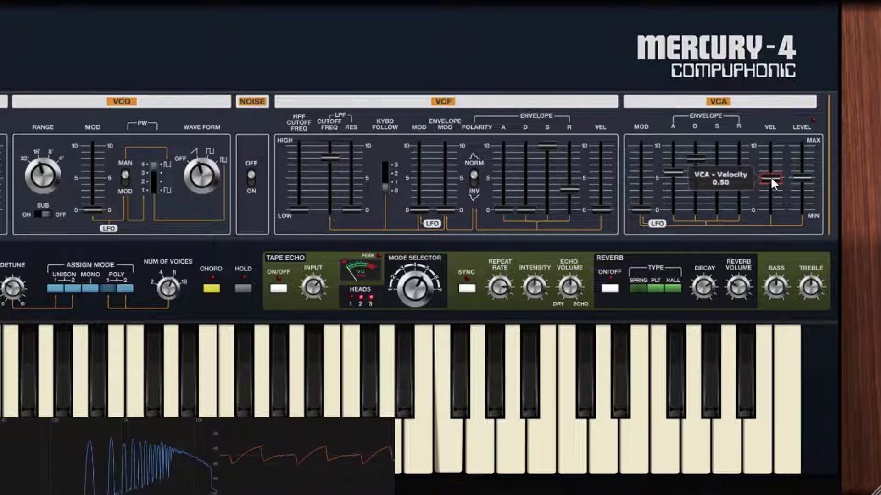
pyautogui.moveTo(770, 176); pyautogui.dragTo(783, 272)
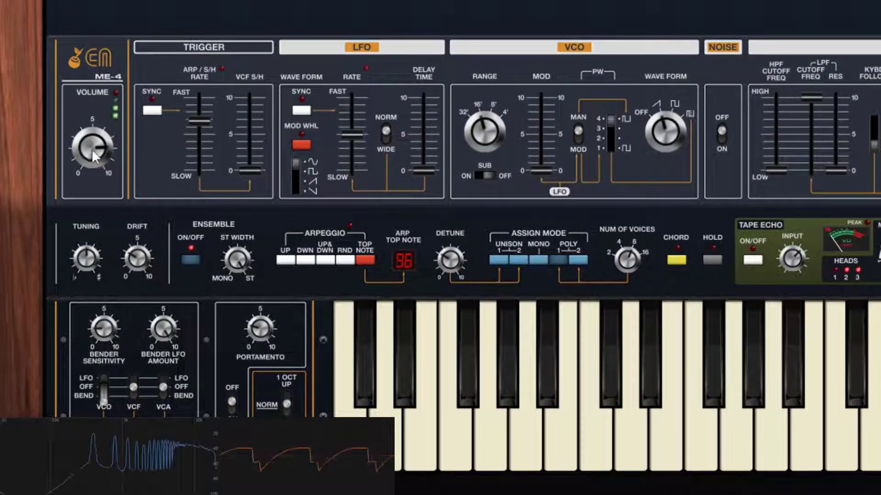
# Step: Try the master volume at 200% and the VCA level at minimum, and bring both back to moderate settings
pyautogui.moveTo(91, 154)
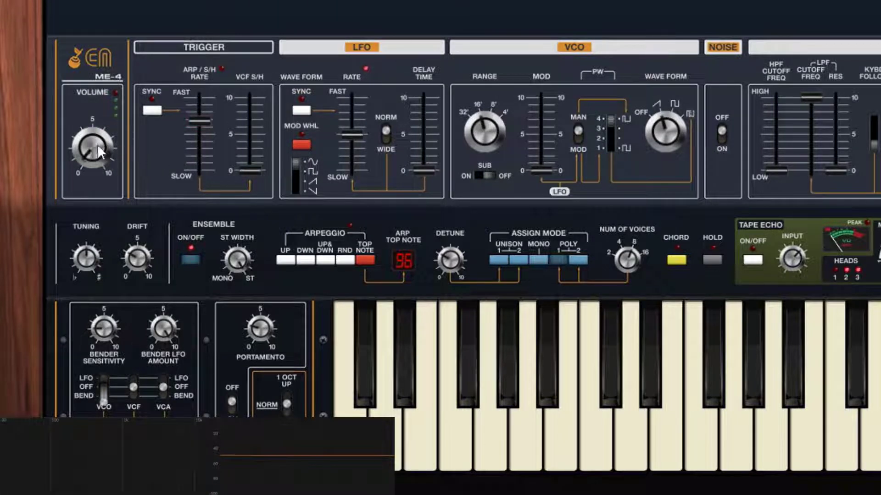
pyautogui.moveTo(97, 144); pyautogui.dragTo(98, 99)
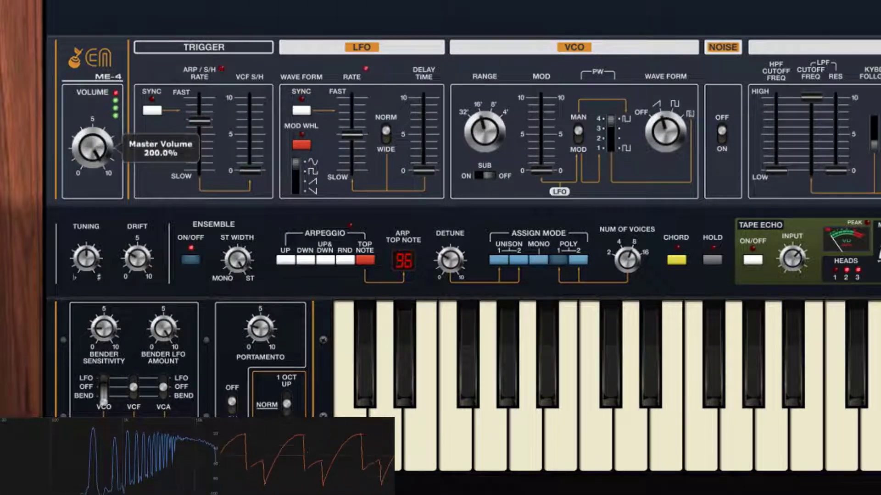
pyautogui.moveTo(87, 154); pyautogui.dragTo(117, 200)
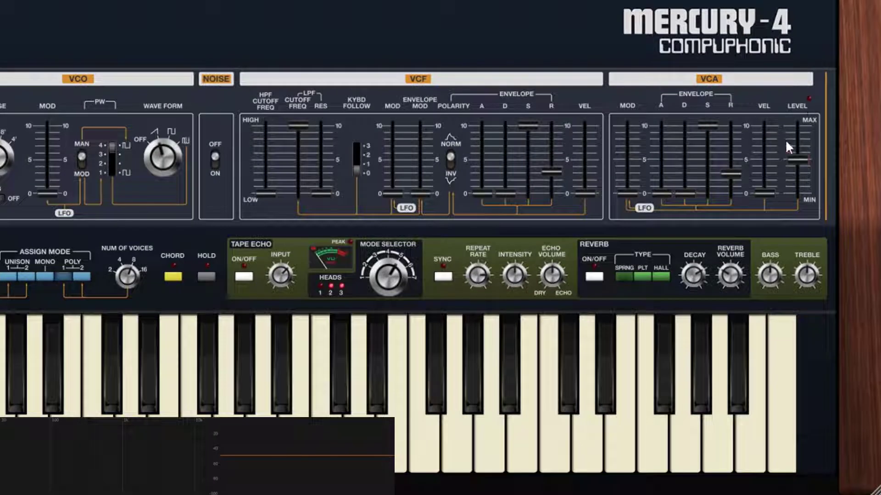
pyautogui.moveTo(803, 158); pyautogui.dragTo(803, 216)
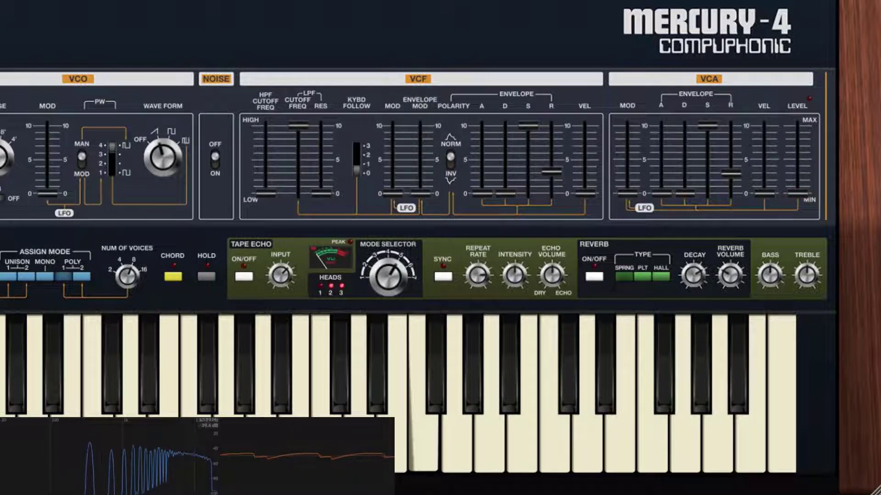
pyautogui.moveTo(802, 179); pyautogui.dragTo(764, 153)
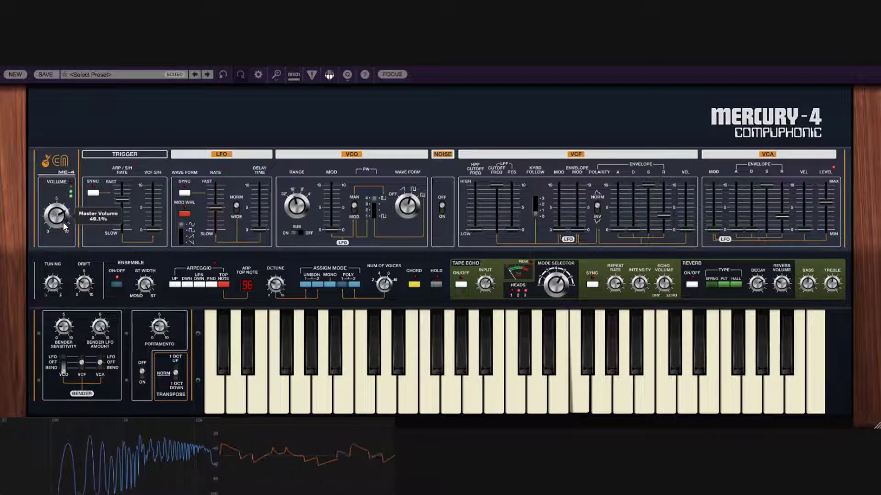
# Step: Raise the VCA level to its 10.00 dB maximum and lower the master volume to 39.5%
pyautogui.moveTo(828, 202); pyautogui.dragTo(846, 186)
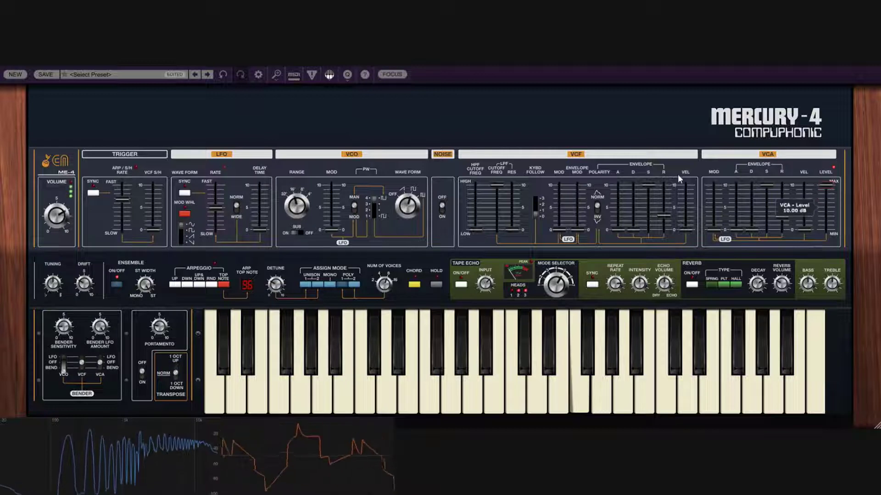
pyautogui.moveTo(56, 217); pyautogui.dragTo(64, 223)
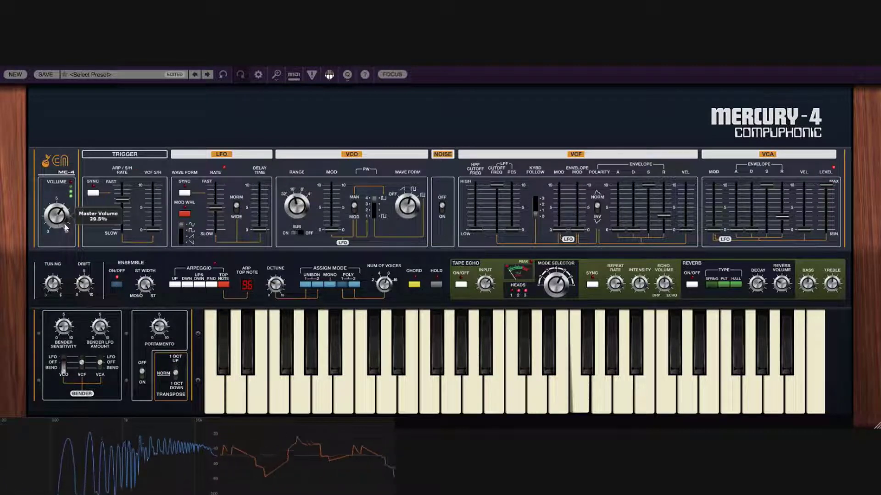
pyautogui.moveTo(825, 188)
pyautogui.mouseDown()
pyautogui.moveTo(825, 206)
pyautogui.moveTo(831, 182)
pyautogui.mouseUp()
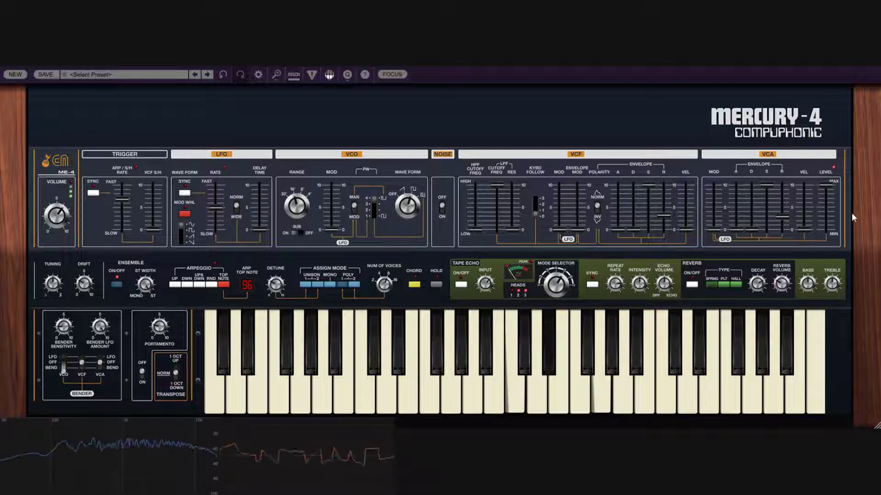
pyautogui.moveTo(832, 185)
pyautogui.mouseDown()
pyautogui.moveTo(833, 207)
pyautogui.moveTo(839, 184)
pyautogui.mouseUp()
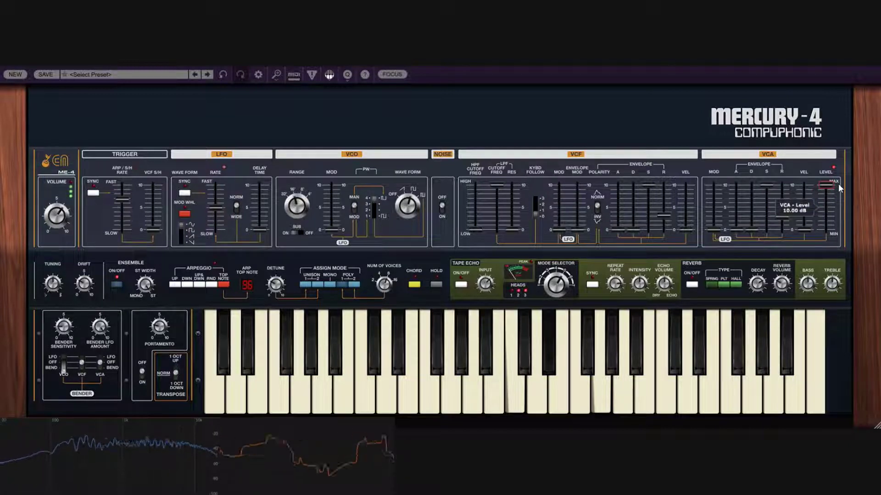
# Step: Lower the VCA level to near minimum, raise the master volume to compensate, and bring the VCA level back to about mid-scale
pyautogui.moveTo(838, 183); pyautogui.dragTo(846, 205)
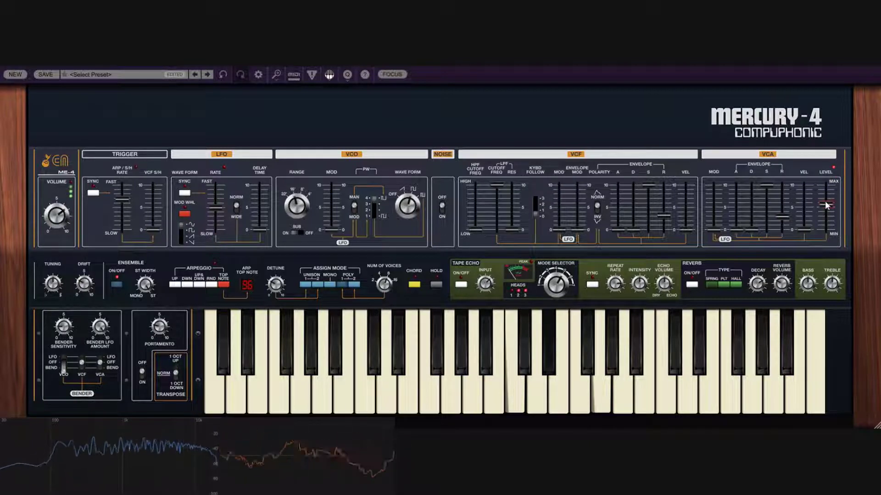
pyautogui.moveTo(827, 206); pyautogui.dragTo(832, 225)
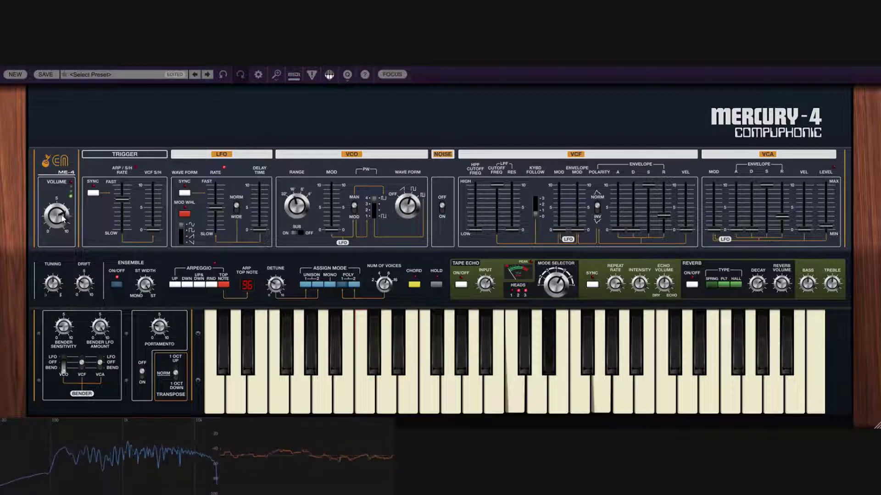
pyautogui.moveTo(61, 215); pyautogui.dragTo(62, 209)
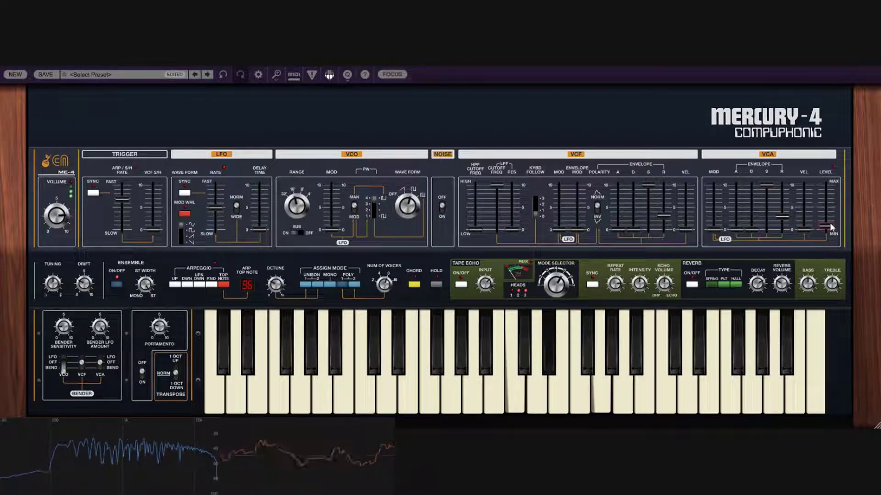
pyautogui.moveTo(830, 227); pyautogui.dragTo(839, 197)
pyautogui.moveTo(59, 220)
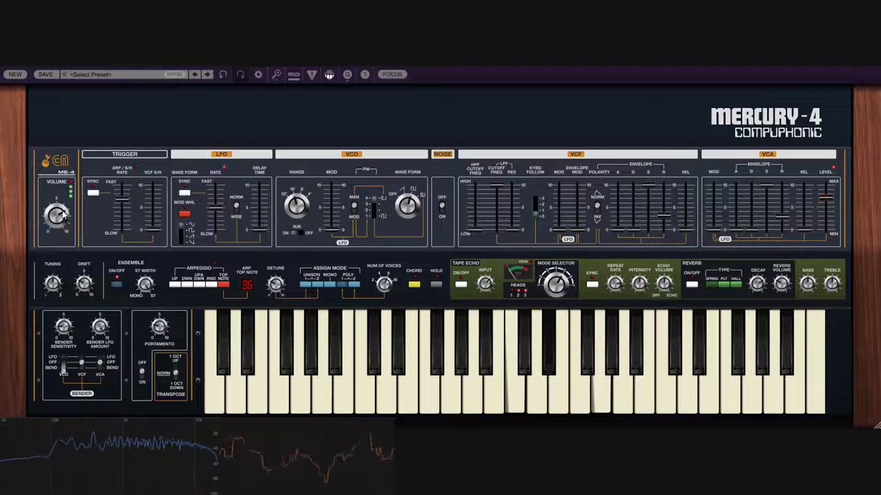
pyautogui.moveTo(830, 198); pyautogui.dragTo(836, 206)
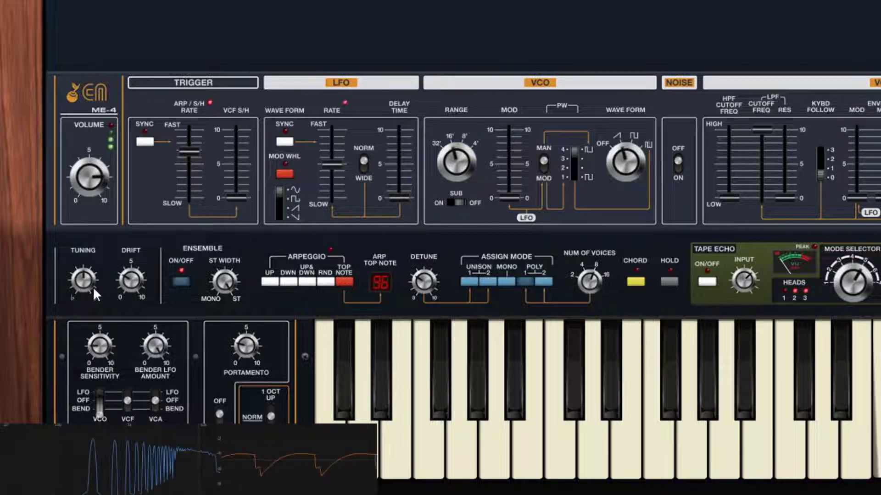
# Step: Try a master tuning of -50.00 cents and return the tuning to its centre setting
pyautogui.moveTo(87, 286); pyautogui.dragTo(123, 400)
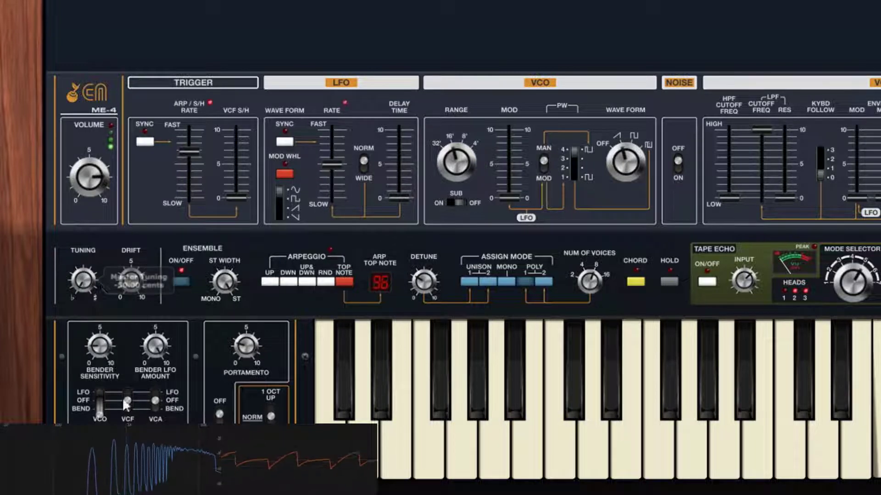
pyautogui.moveTo(91, 295)
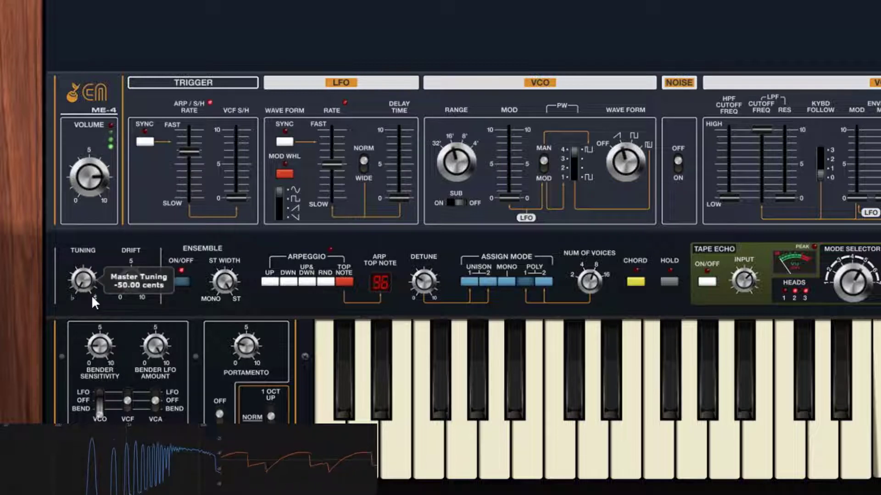
pyautogui.moveTo(89, 279); pyautogui.dragTo(72, 285)
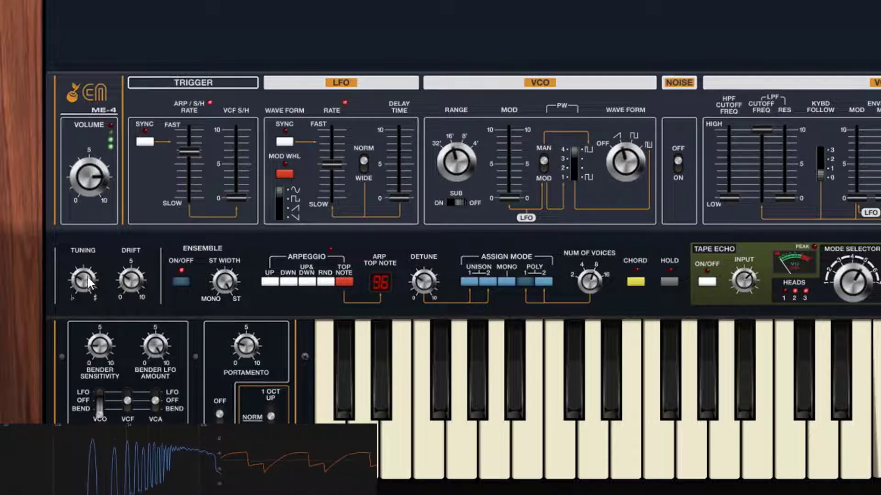
pyautogui.rightClick(87, 276)
pyautogui.click(154, 215)
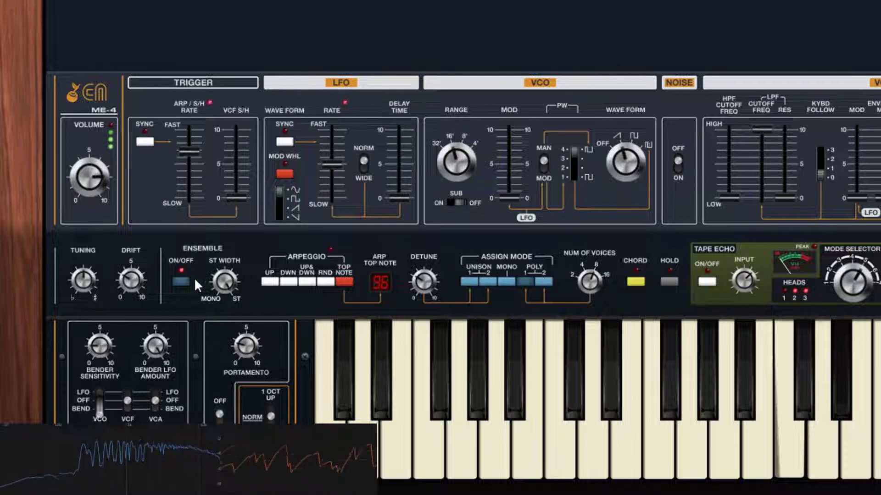
# Step: Try a high drift amount and reduce the drift to 5.4%
pyautogui.moveTo(133, 281)
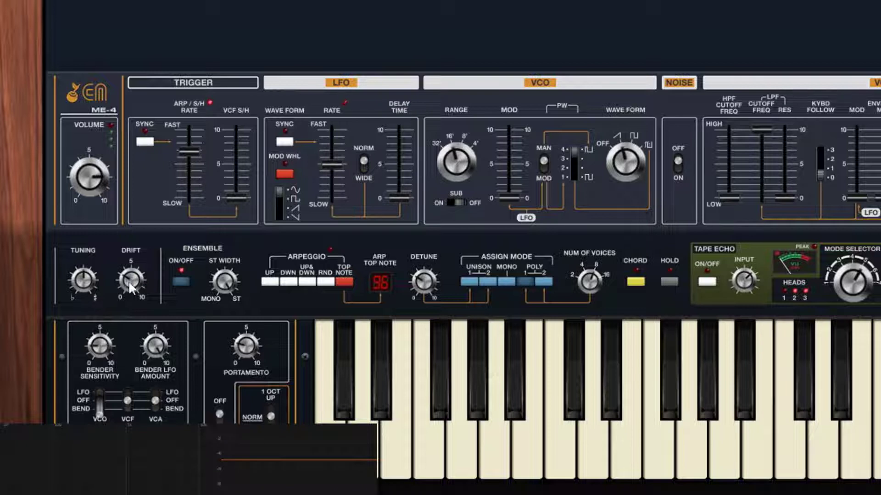
pyautogui.moveTo(127, 282); pyautogui.dragTo(159, 139)
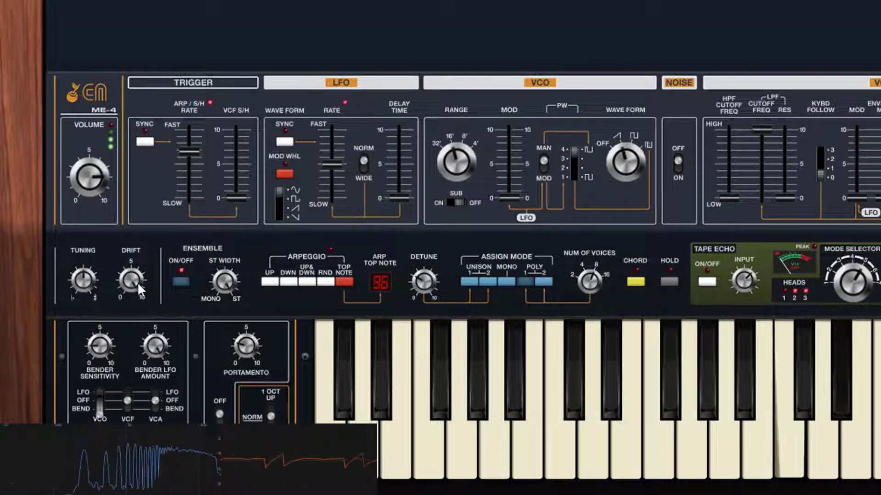
pyautogui.moveTo(137, 282)
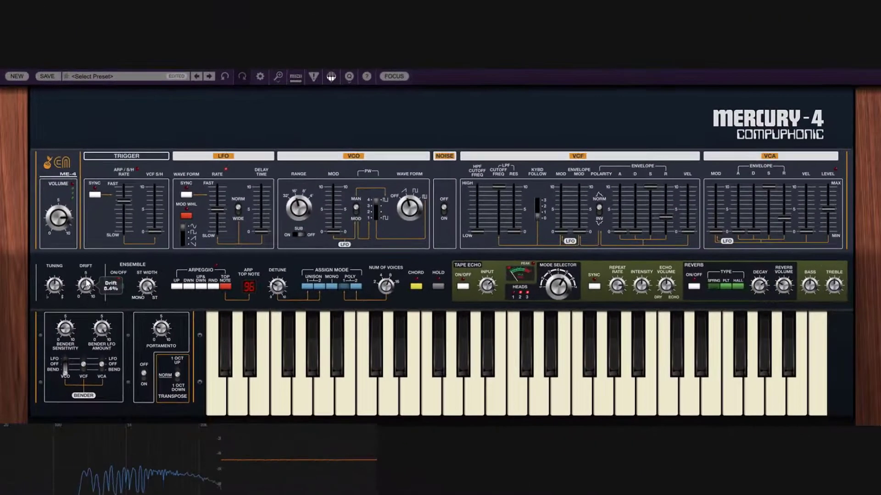
pyautogui.moveTo(128, 250)
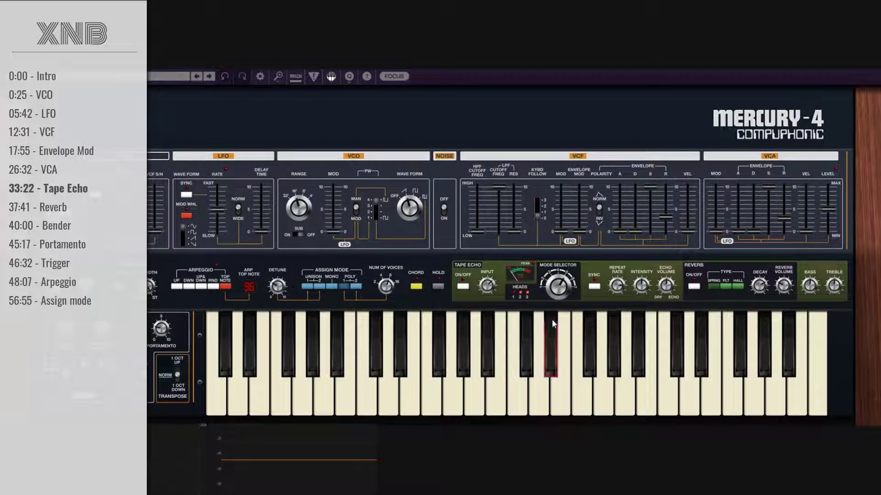
# Step: Turn on the tape echo, play several notes on the keyboard in Mode 1, and switch the echo to Mode 2
pyautogui.click(463, 287)
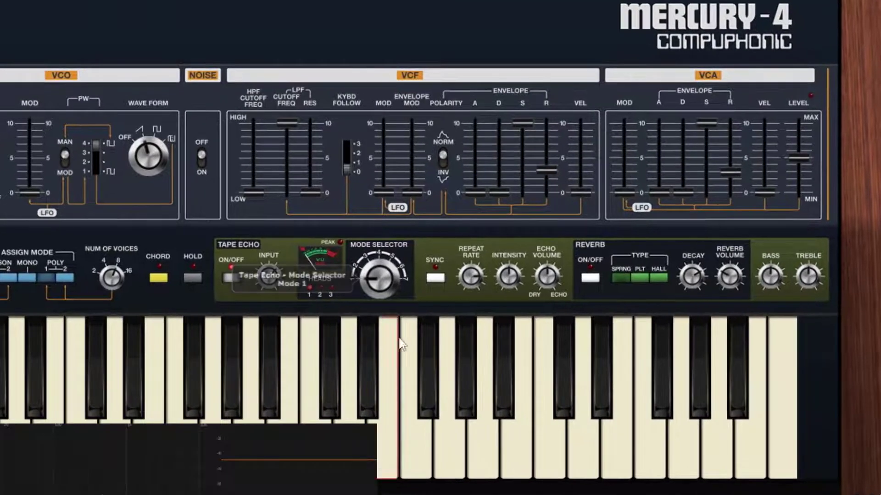
pyautogui.click(639, 333)
pyautogui.click(490, 323)
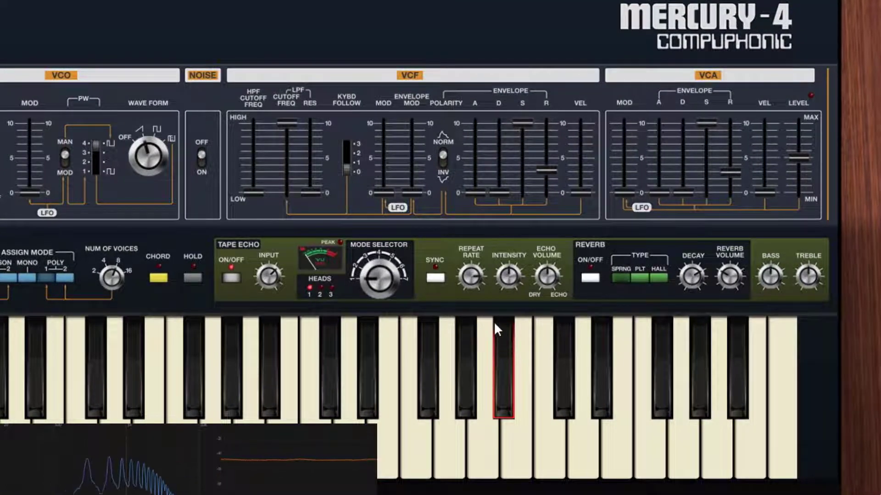
pyautogui.click(428, 321)
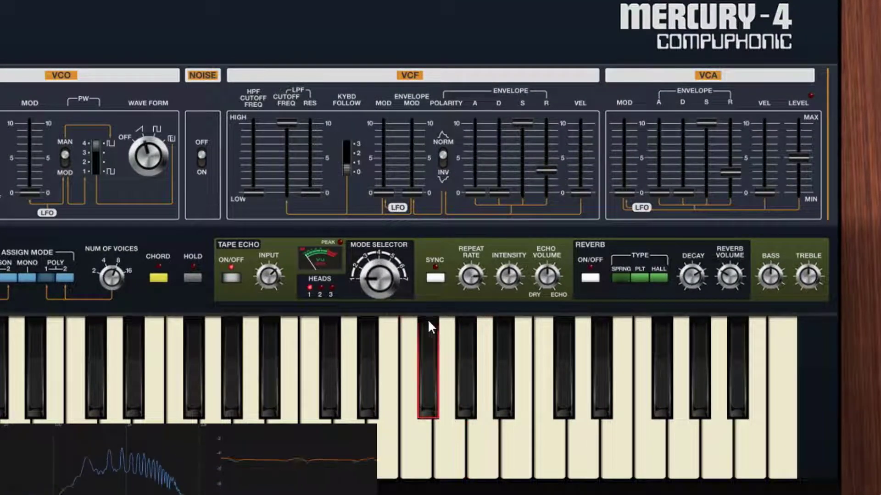
pyautogui.click(403, 331)
pyautogui.click(387, 329)
pyautogui.click(368, 324)
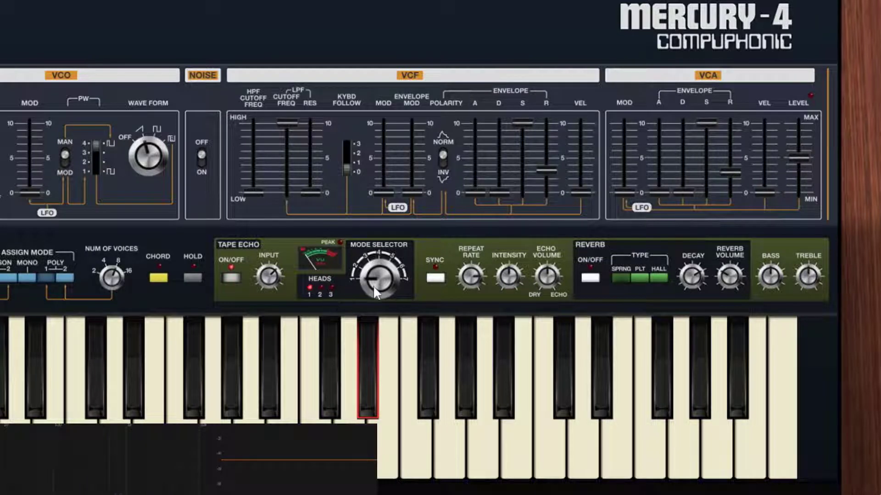
pyautogui.moveTo(373, 283); pyautogui.dragTo(369, 263)
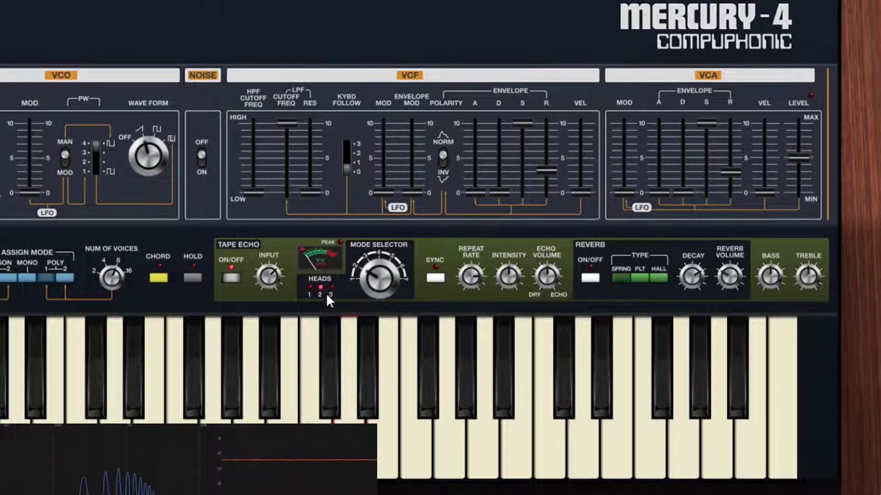
# Step: Switch the tape echo to Mode 3 and play notes on the keyboard to hear it
pyautogui.moveTo(373, 278); pyautogui.dragTo(372, 260)
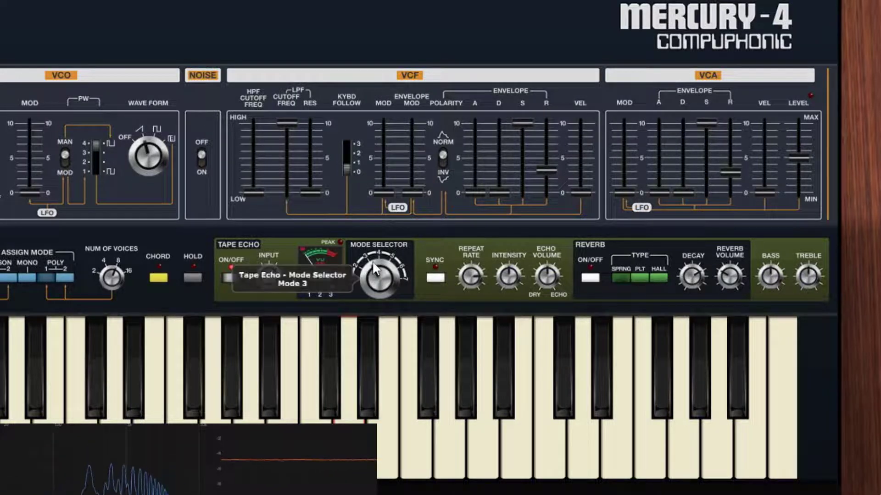
pyautogui.moveTo(403, 385); pyautogui.dragTo(427, 327)
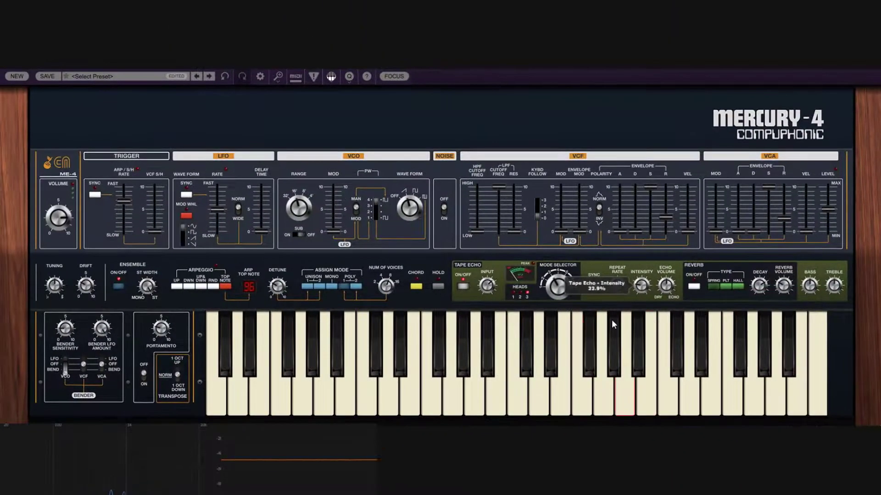
pyautogui.click(394, 372)
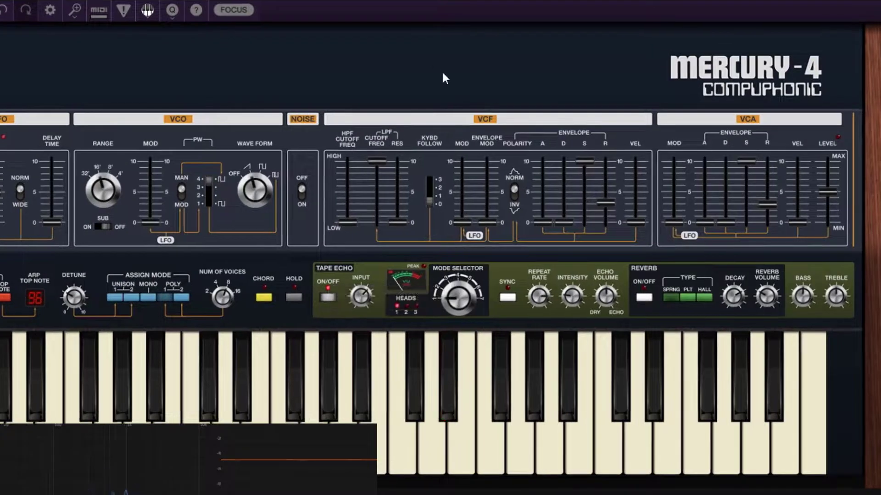
# Step: Compare the tape echo's single-head modes with its combined-head modes, ending on Mode 7
pyautogui.moveTo(457, 301); pyautogui.dragTo(454, 272)
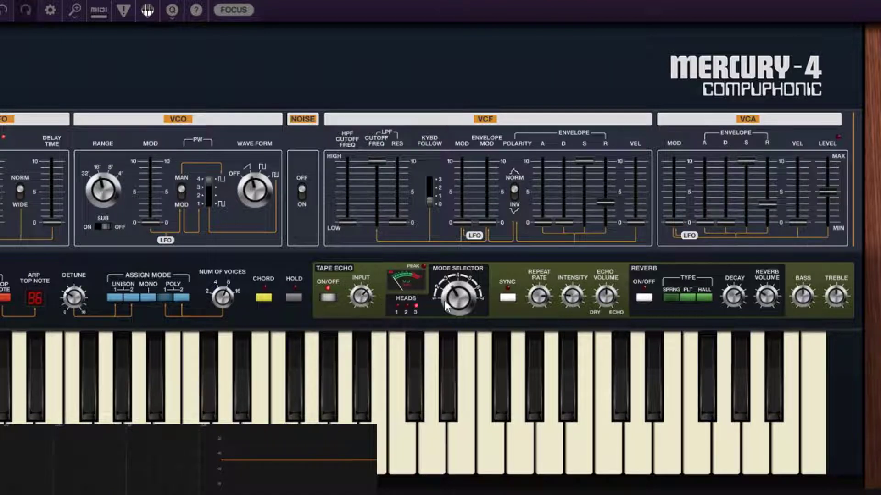
pyautogui.moveTo(459, 299); pyautogui.dragTo(460, 325)
pyautogui.moveTo(457, 295); pyautogui.dragTo(466, 248)
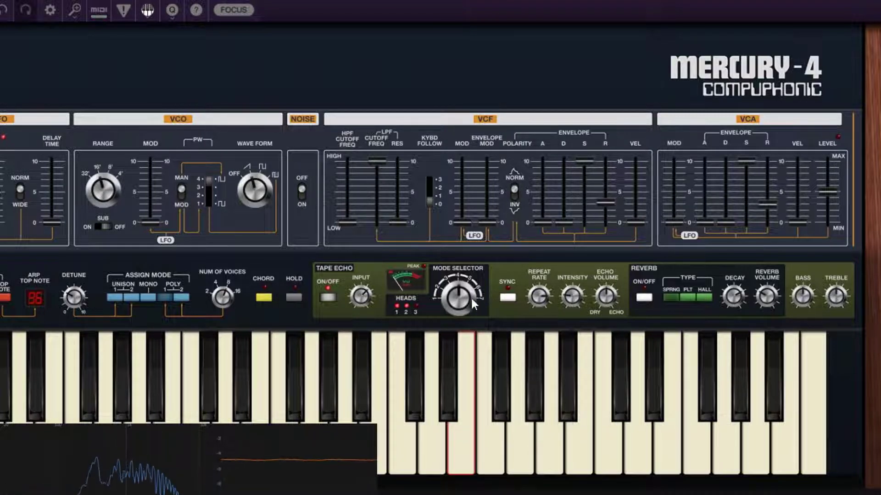
pyautogui.moveTo(458, 303); pyautogui.dragTo(458, 279)
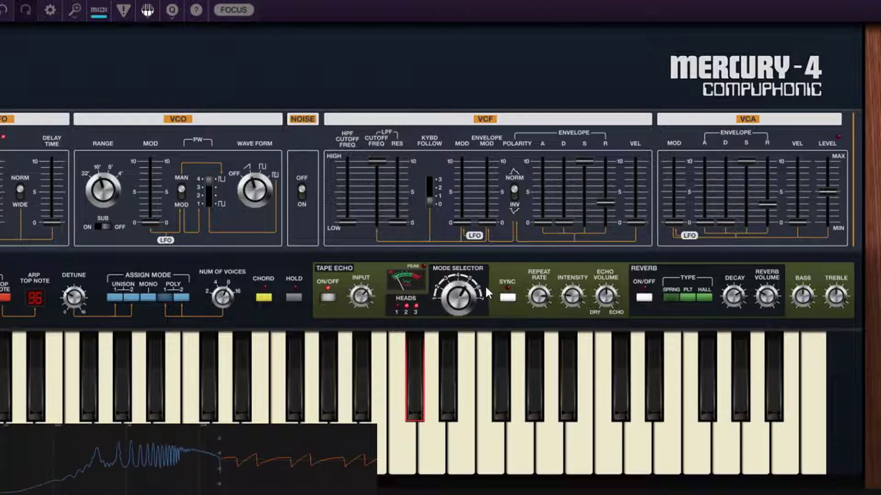
pyautogui.moveTo(461, 296); pyautogui.dragTo(461, 278)
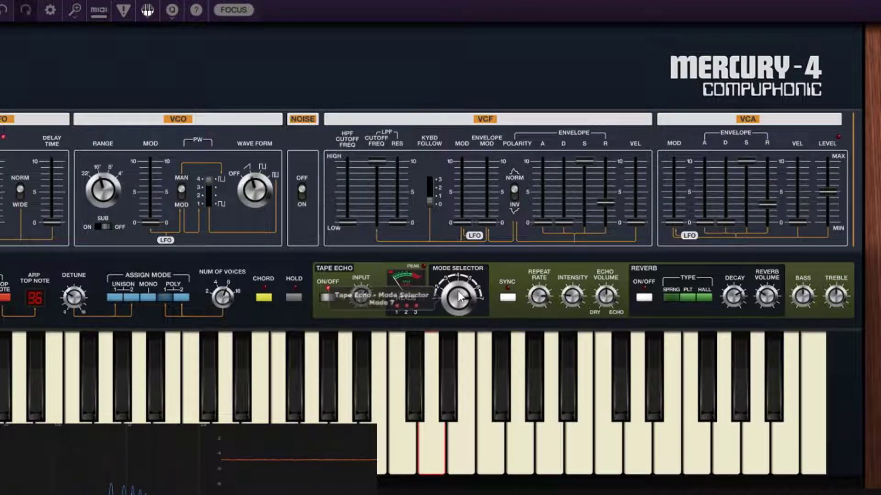
pyautogui.moveTo(459, 298)
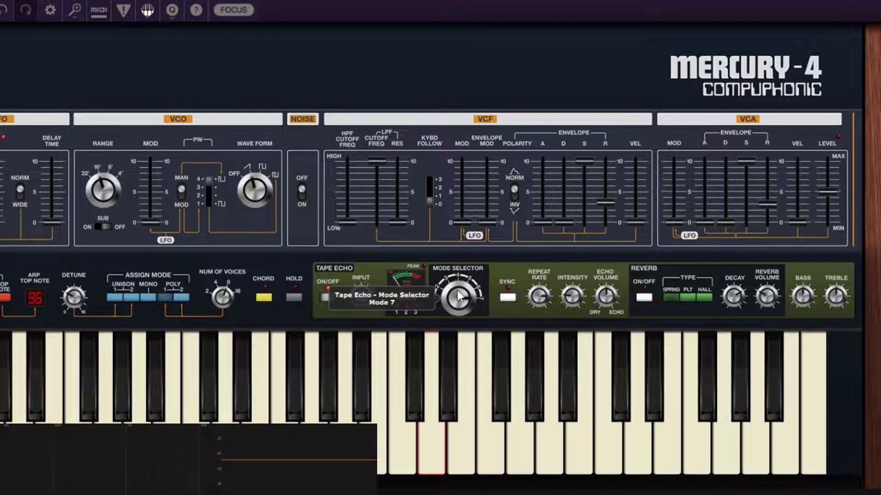
# Step: Return the tape echo to Mode 1 and try a repeat rate of 621.43 ms before lowering it
pyautogui.moveTo(457, 290); pyautogui.dragTo(478, 460)
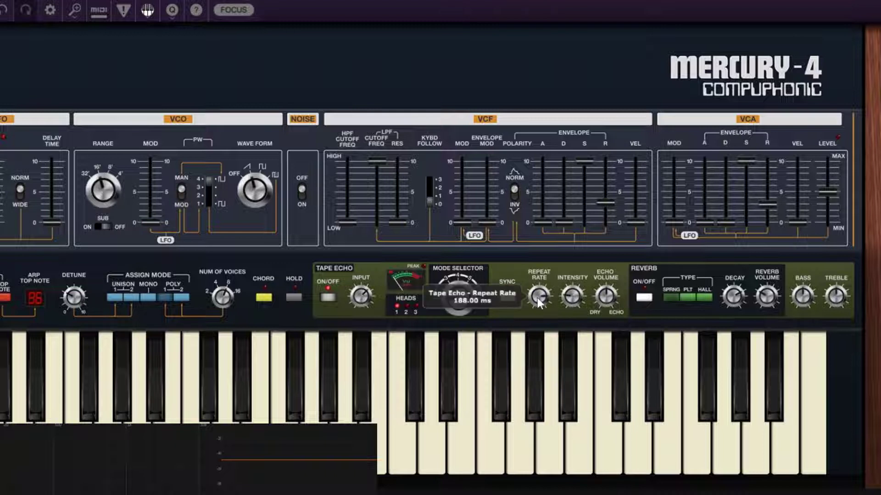
pyautogui.moveTo(539, 298)
pyautogui.click(566, 454)
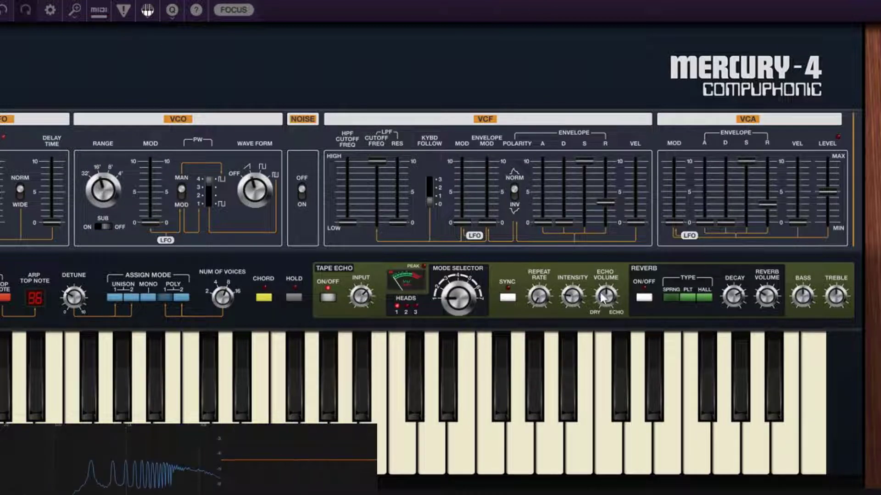
pyautogui.moveTo(534, 277)
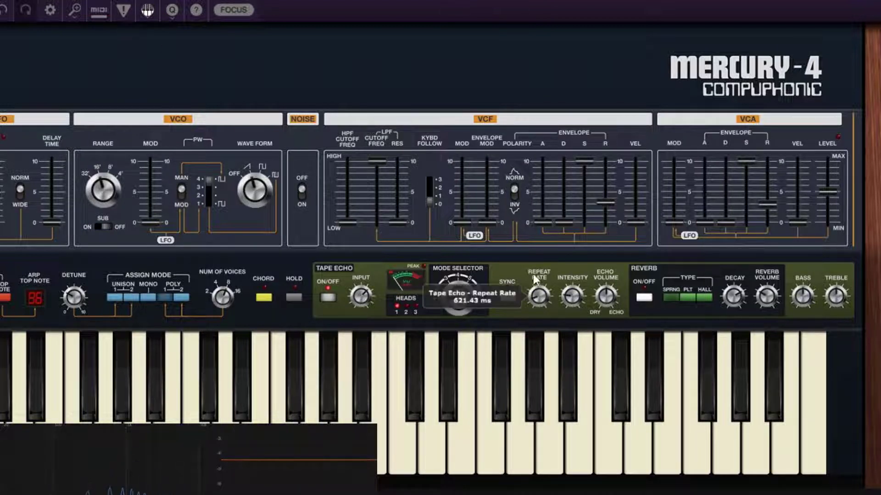
pyautogui.moveTo(534, 277); pyautogui.dragTo(539, 320)
pyautogui.click(463, 440)
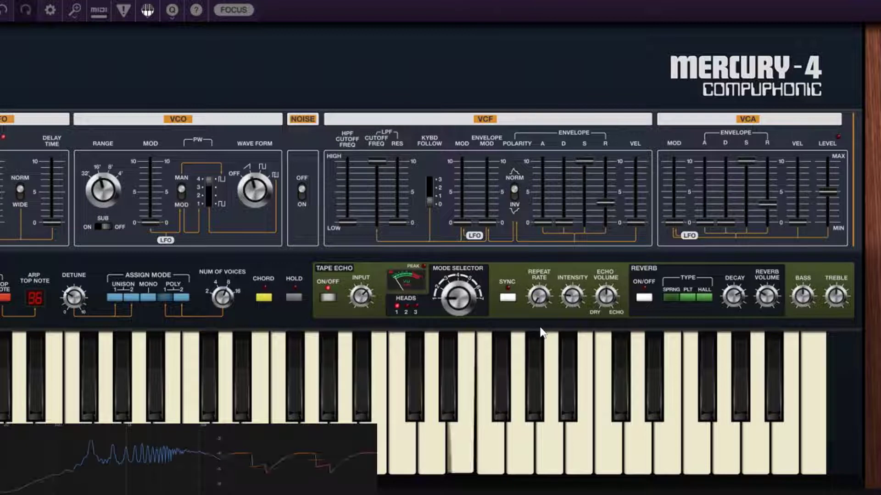
# Step: Try tape echo Mode 3 with a repeat rate of 364.04 ms and return the echo to Mode 1
pyautogui.moveTo(461, 303); pyautogui.dragTo(447, 244)
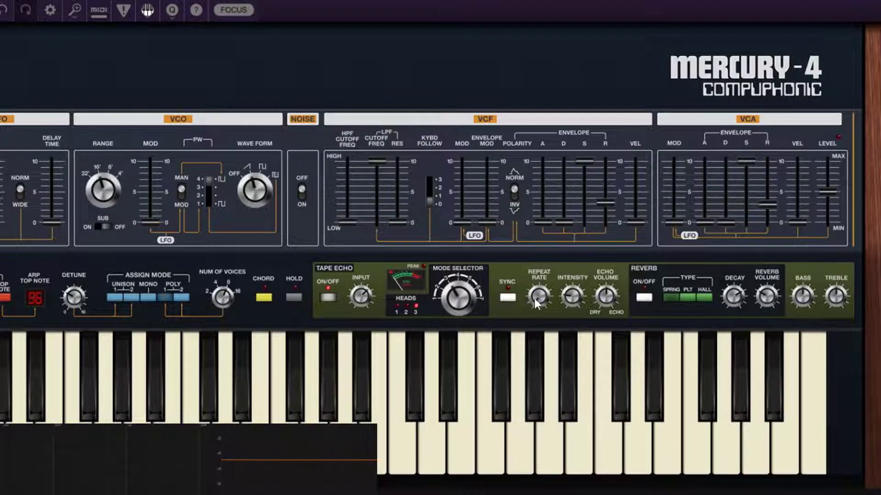
pyautogui.moveTo(534, 298); pyautogui.dragTo(529, 228)
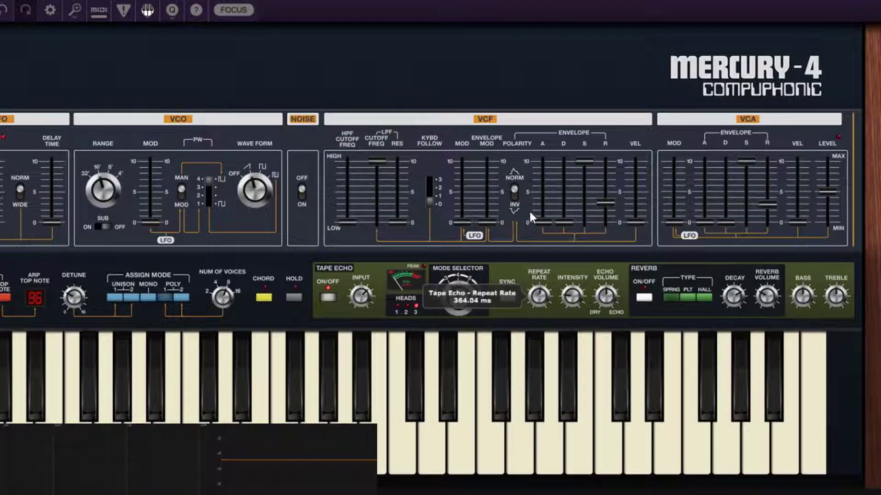
pyautogui.moveTo(453, 297); pyautogui.dragTo(453, 317)
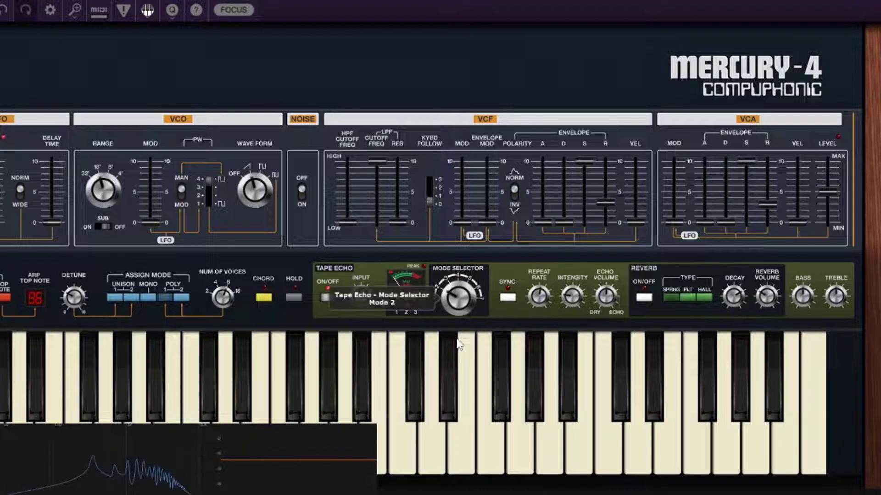
# Step: Adjust the echo's repeat rate with sync turned on, and try a very high intensity before reducing it
pyautogui.click(508, 299)
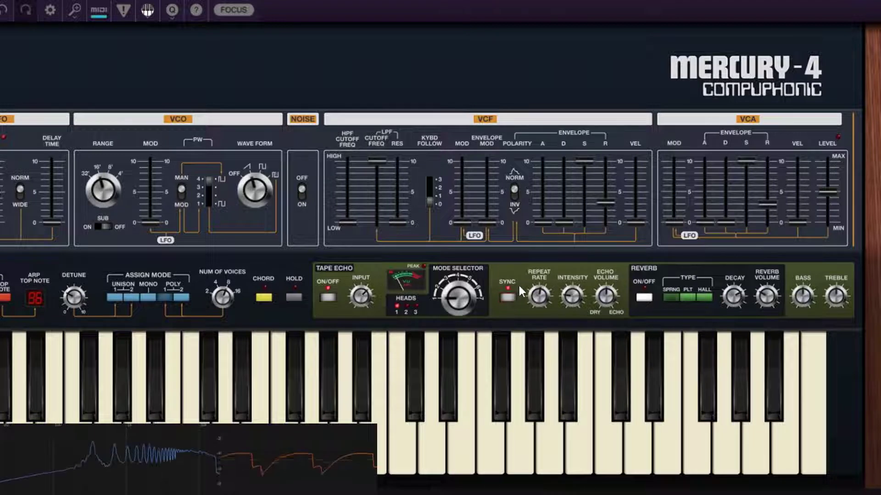
pyautogui.moveTo(539, 298)
pyautogui.mouseDown()
pyautogui.moveTo(541, 311)
pyautogui.moveTo(535, 287)
pyautogui.mouseUp()
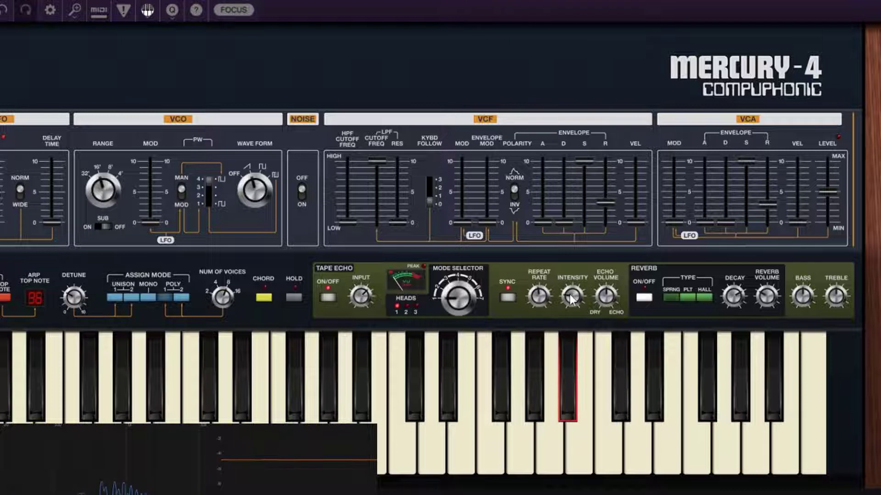
pyautogui.moveTo(571, 299)
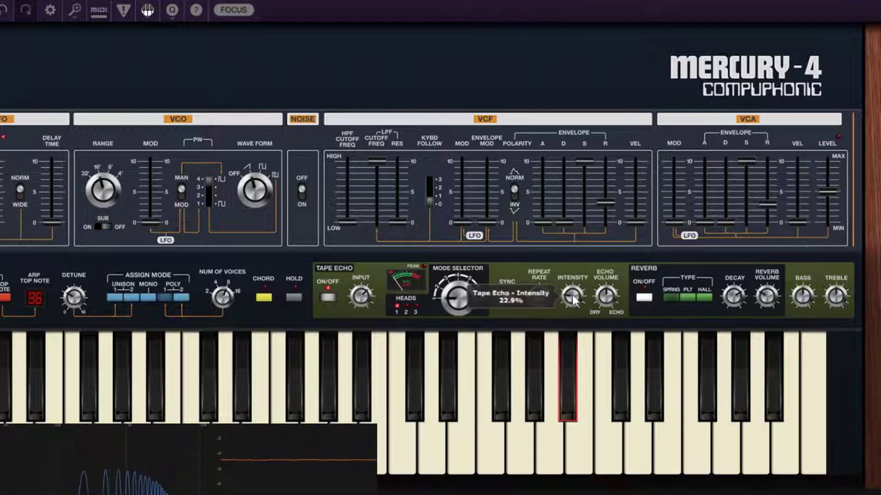
pyautogui.moveTo(572, 295); pyautogui.dragTo(569, 169)
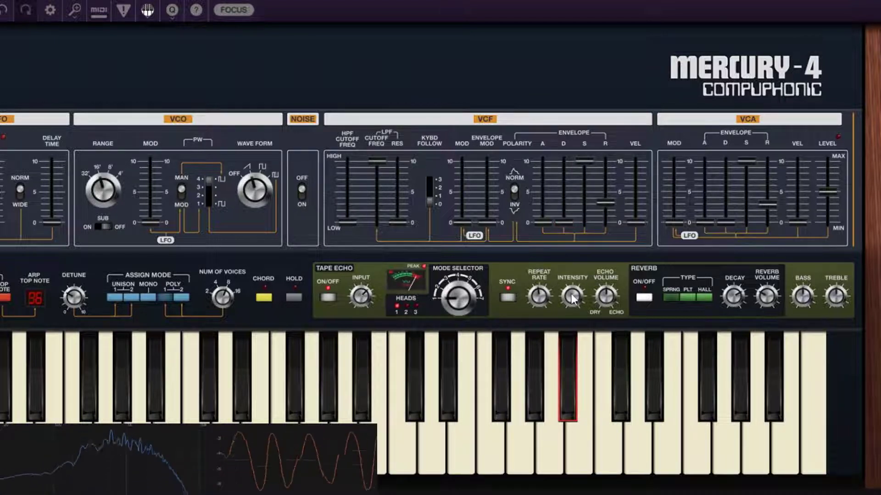
pyautogui.moveTo(572, 298); pyautogui.dragTo(582, 336)
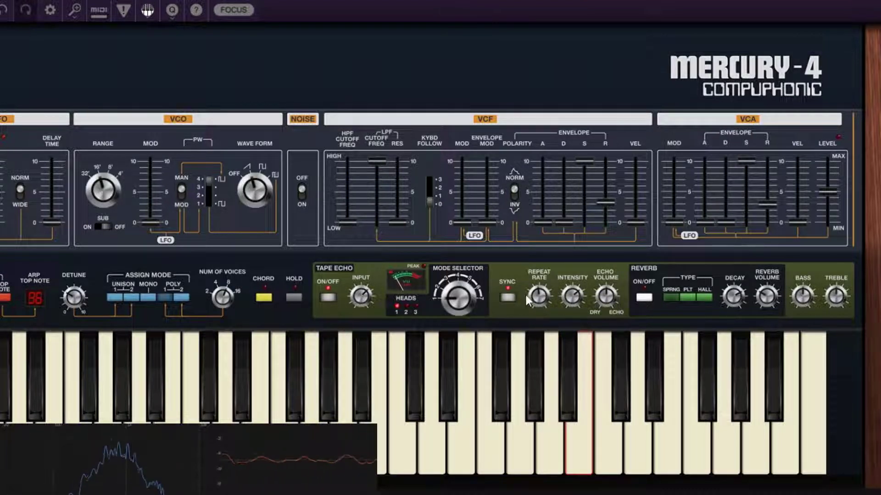
# Step: Turn off the echo sync, switch the tape echo to Mode 5 and play a note
pyautogui.click(508, 299)
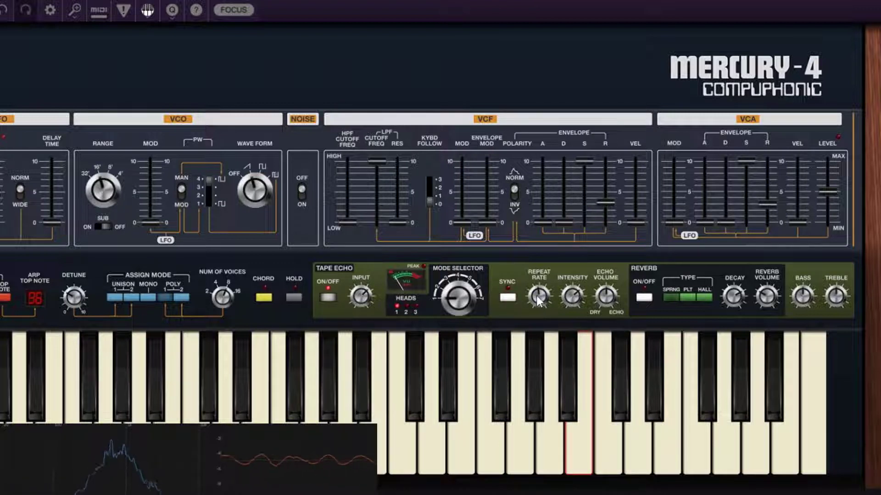
pyautogui.moveTo(536, 296)
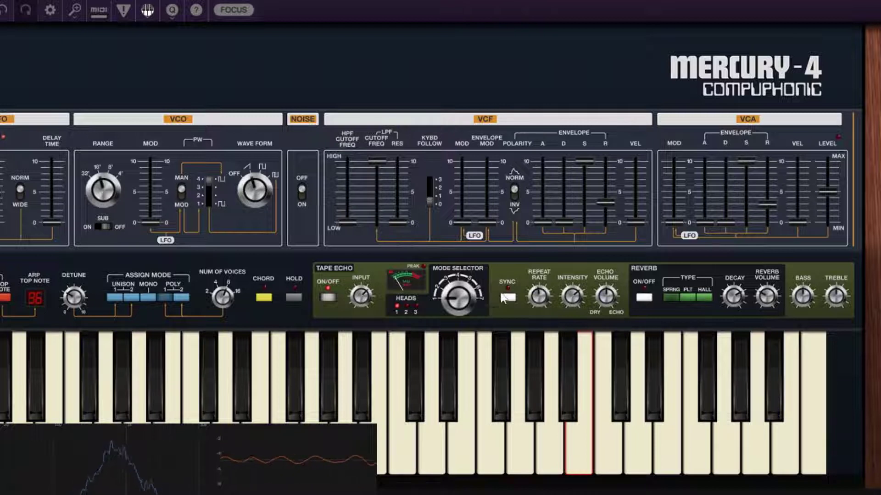
pyautogui.moveTo(473, 299); pyautogui.dragTo(464, 204)
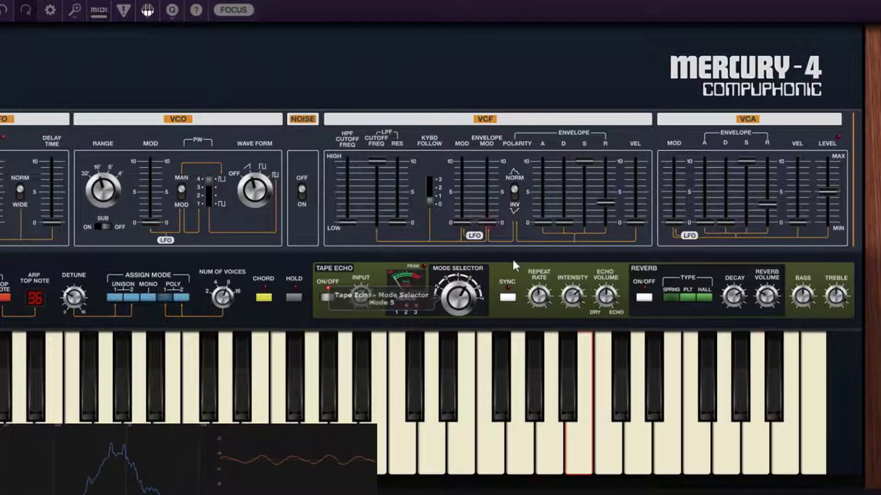
pyautogui.click(532, 343)
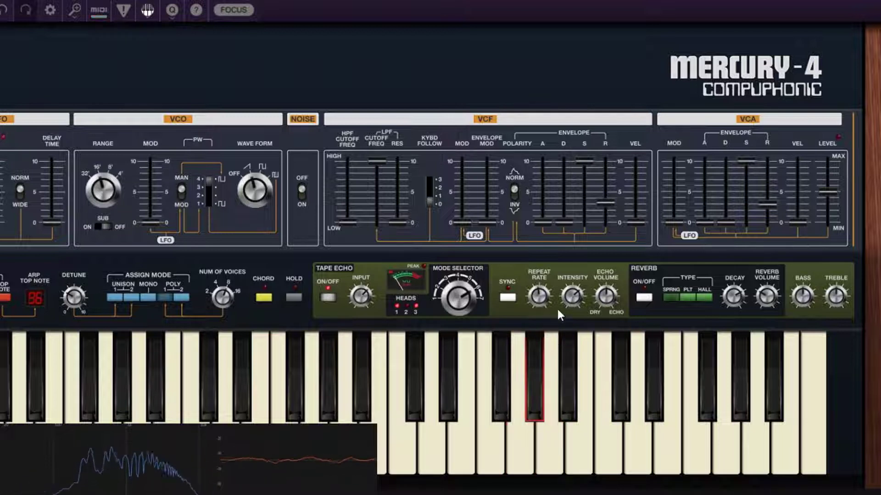
# Step: Raise the tape echo's intensity to 92.0% and sweep the repeat rate, readjusting the intensity along the way
pyautogui.moveTo(570, 294); pyautogui.dragTo(572, 252)
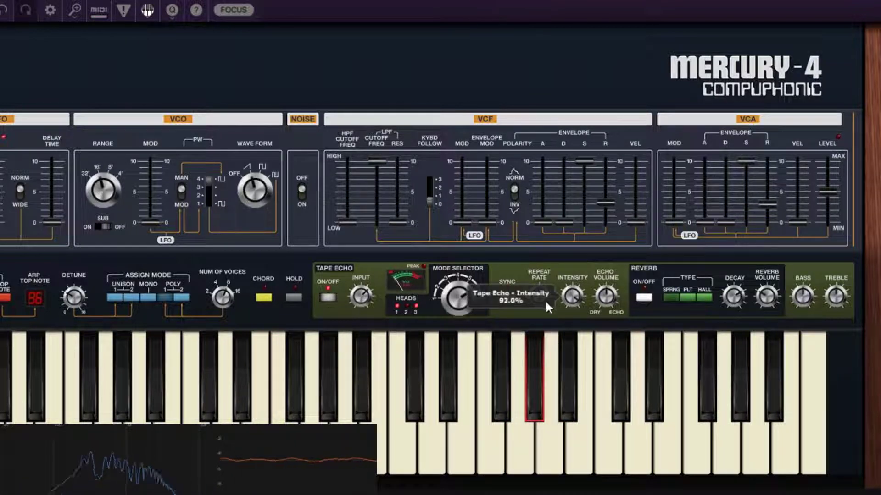
pyautogui.moveTo(538, 299); pyautogui.dragTo(584, 265)
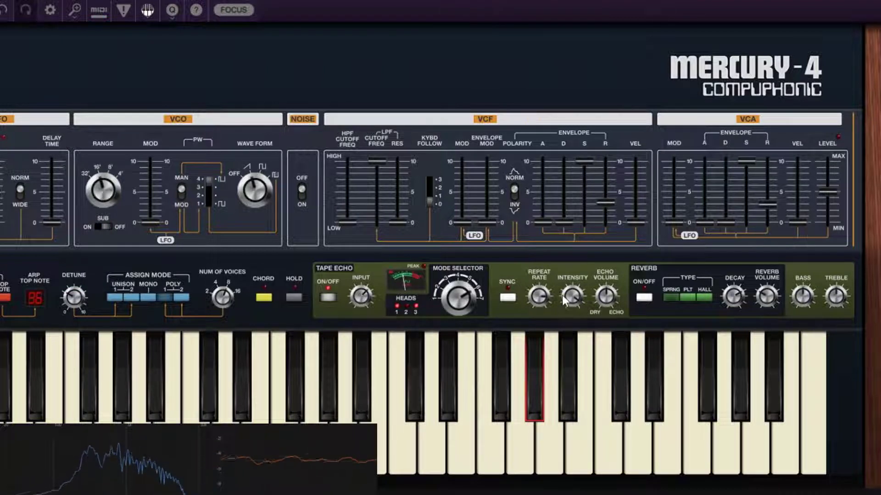
pyautogui.moveTo(564, 295); pyautogui.dragTo(579, 271)
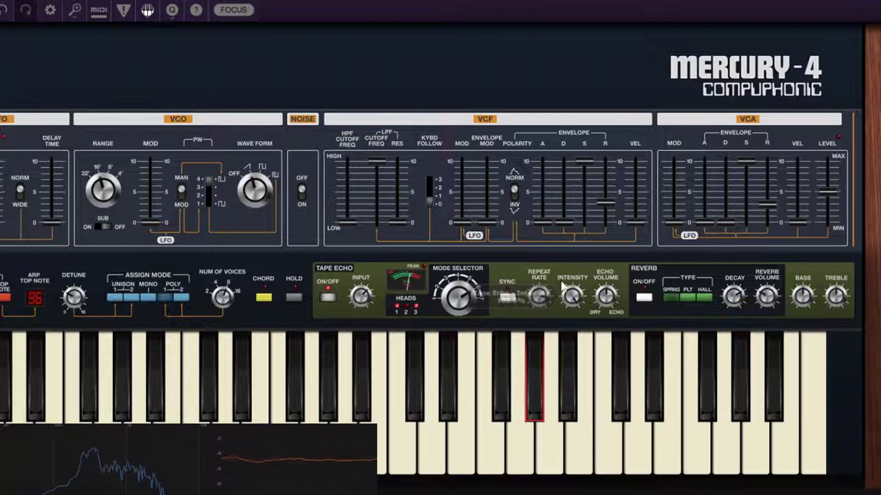
pyautogui.moveTo(539, 296); pyautogui.dragTo(573, 348)
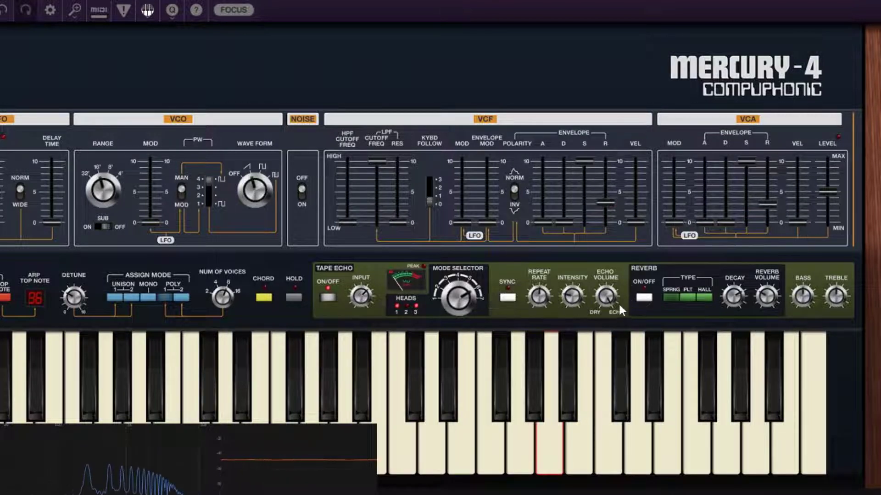
# Step: Lower the tape echo's echo volume towards dry and play several notes in Mode 5
pyautogui.moveTo(612, 301)
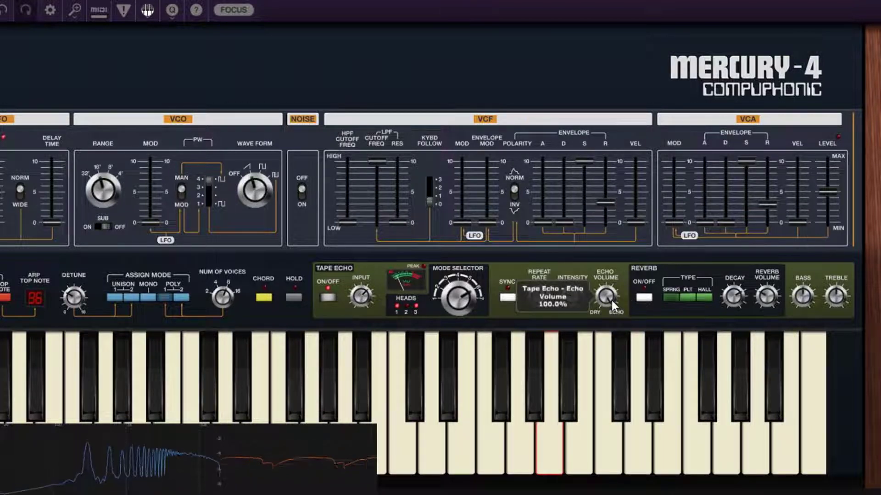
pyautogui.moveTo(600, 309); pyautogui.dragTo(615, 403)
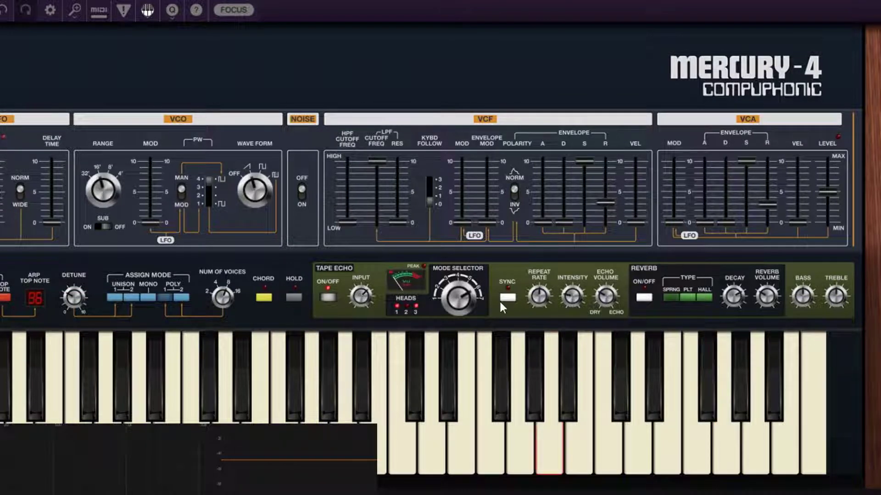
pyautogui.moveTo(453, 284); pyautogui.dragTo(468, 289)
pyautogui.click(461, 346)
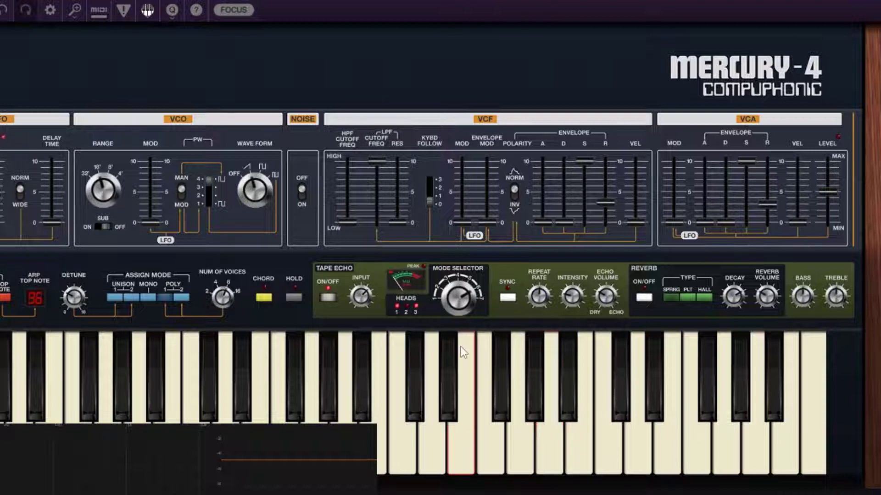
pyautogui.click(462, 361)
pyautogui.click(470, 335)
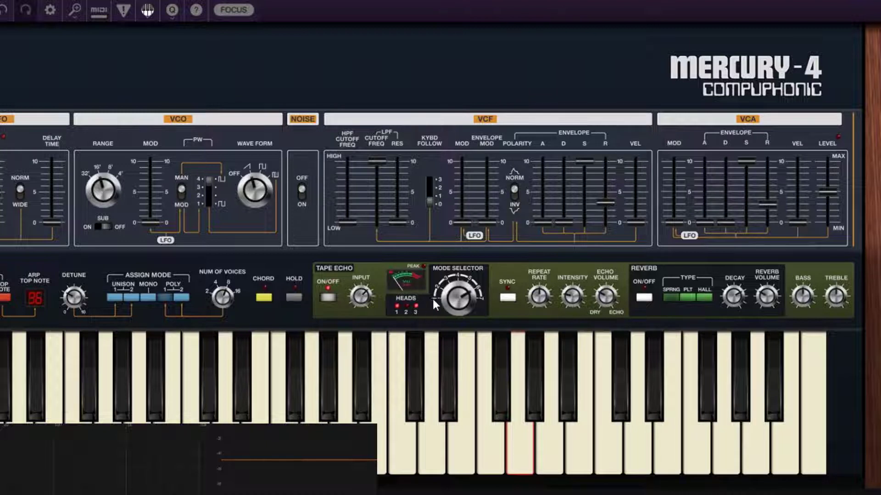
# Step: Replace the tape echo with the reverb, raise the reverb's decay and volume, and play a note
pyautogui.click(643, 298)
pyautogui.click(329, 298)
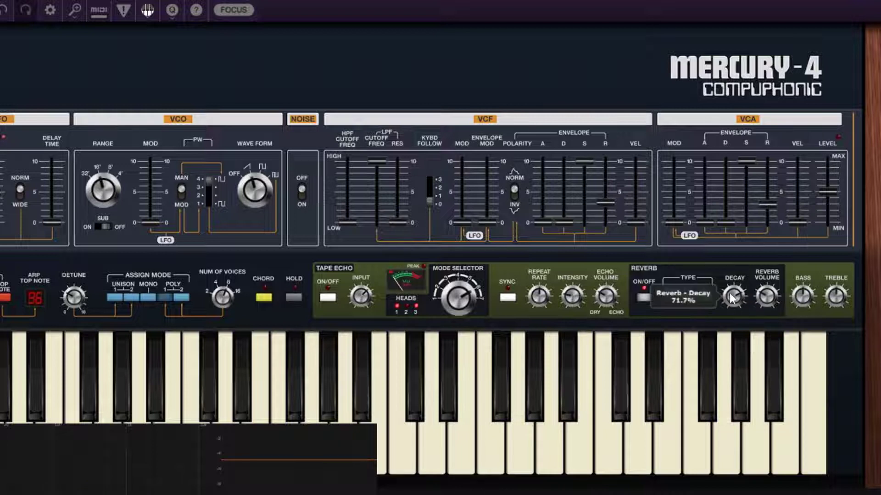
pyautogui.moveTo(734, 303); pyautogui.dragTo(735, 243)
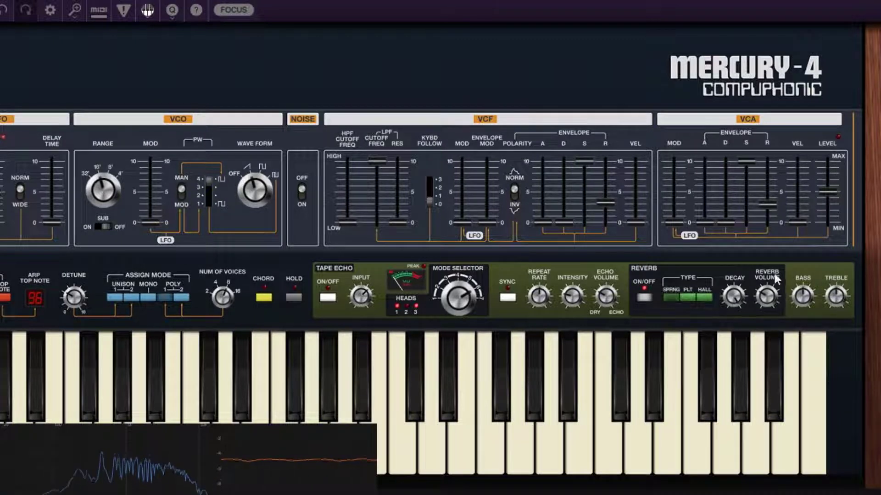
pyautogui.moveTo(768, 304); pyautogui.dragTo(770, 270)
pyautogui.click(521, 339)
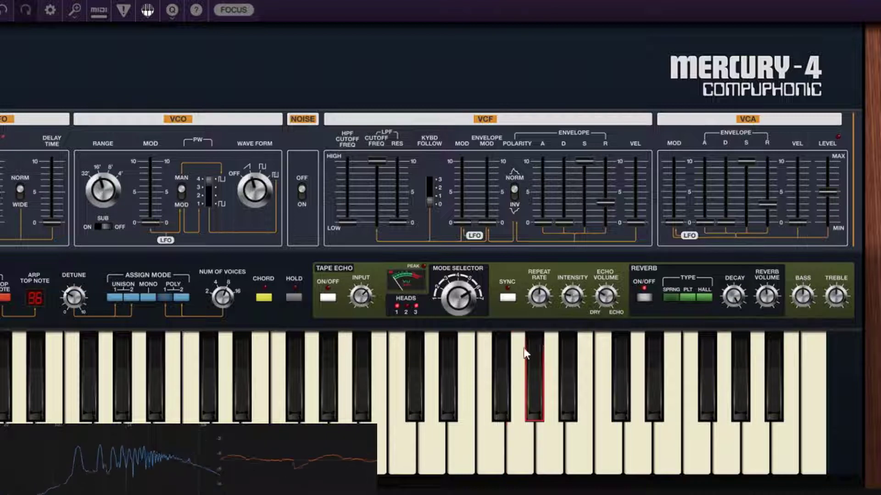
# Step: Switch the reverb type to plate and on to hall, and raise the reverb's decay and volume
pyautogui.click(687, 297)
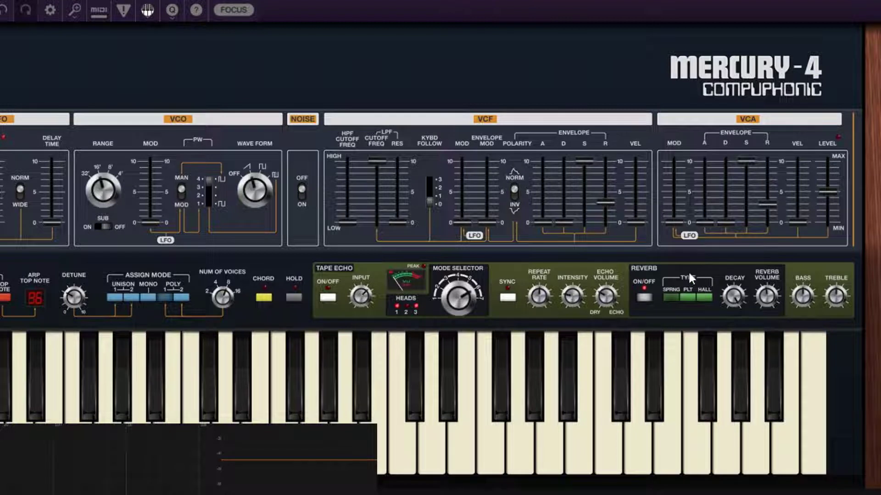
pyautogui.click(705, 298)
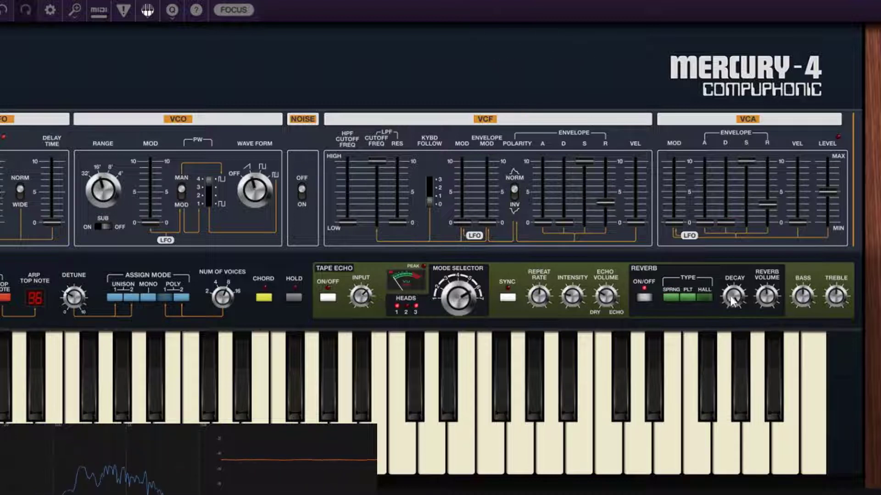
pyautogui.moveTo(733, 301); pyautogui.dragTo(729, 264)
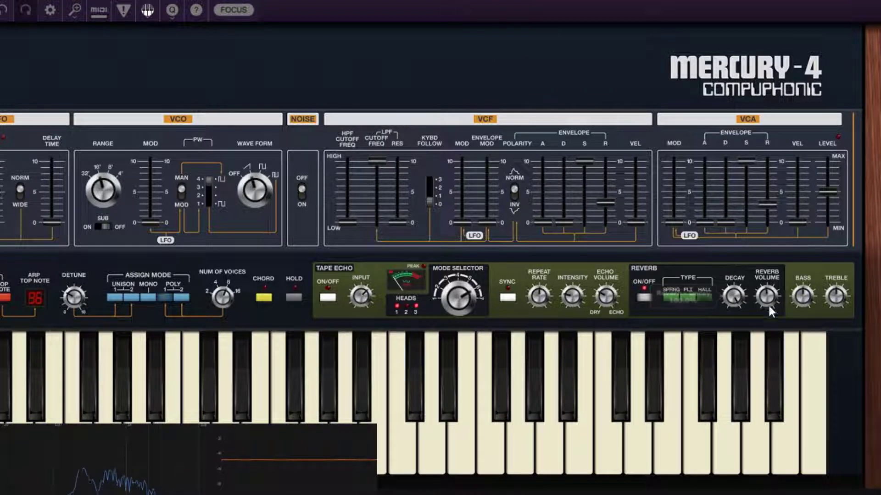
pyautogui.moveTo(765, 295)
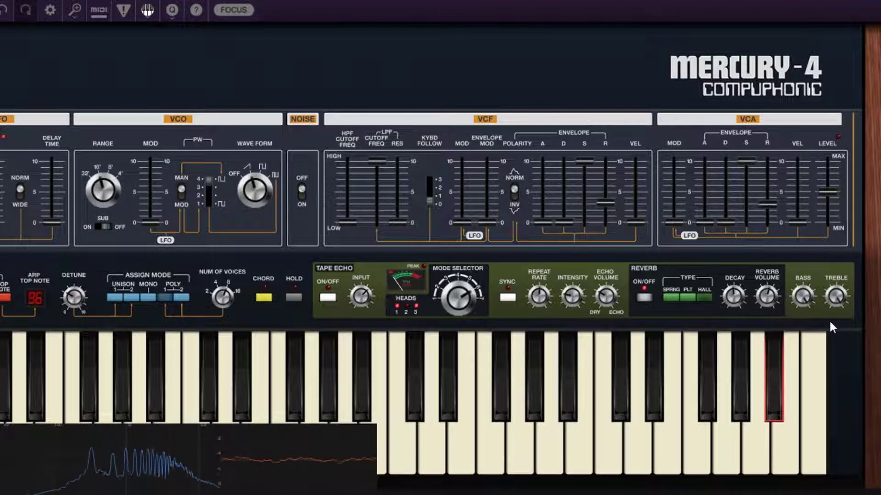
pyautogui.moveTo(763, 305); pyautogui.dragTo(767, 207)
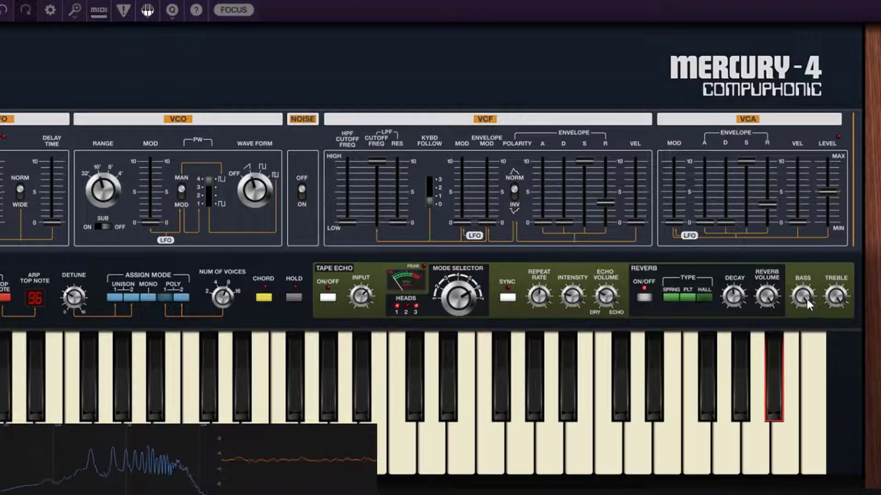
# Step: Turn the output's bass and treble down fully and raise both again to compare the tone
pyautogui.moveTo(807, 299); pyautogui.dragTo(831, 482)
pyautogui.moveTo(840, 299); pyautogui.dragTo(854, 455)
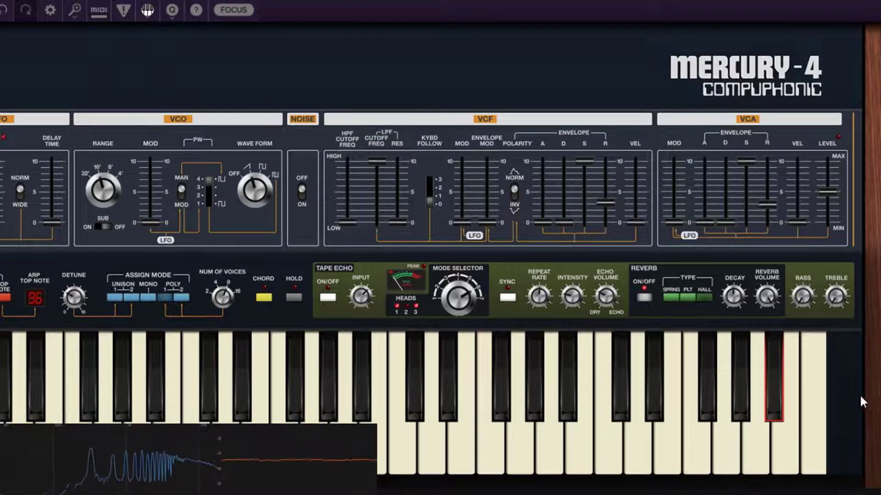
pyautogui.moveTo(808, 301); pyautogui.dragTo(802, 220)
pyautogui.moveTo(842, 298); pyautogui.dragTo(832, 224)
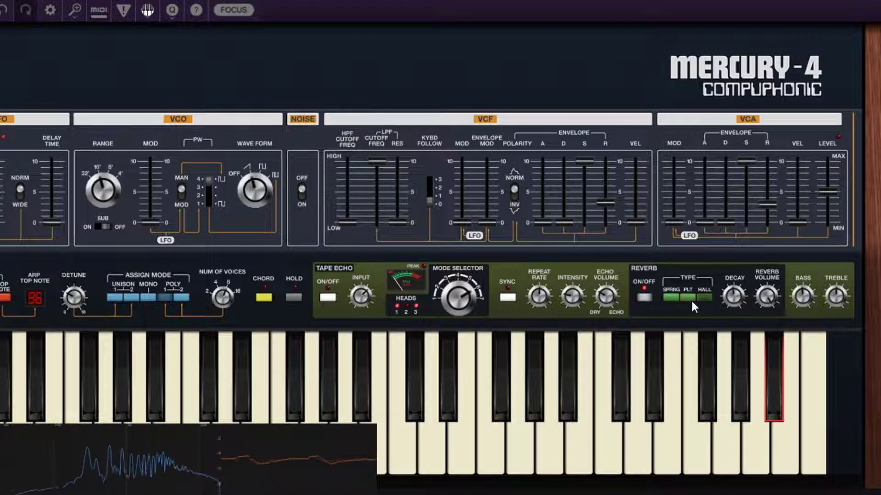
# Step: Switch the reverb to spring, raise its decay, and boost and cut the bass and treble again
pyautogui.click(672, 298)
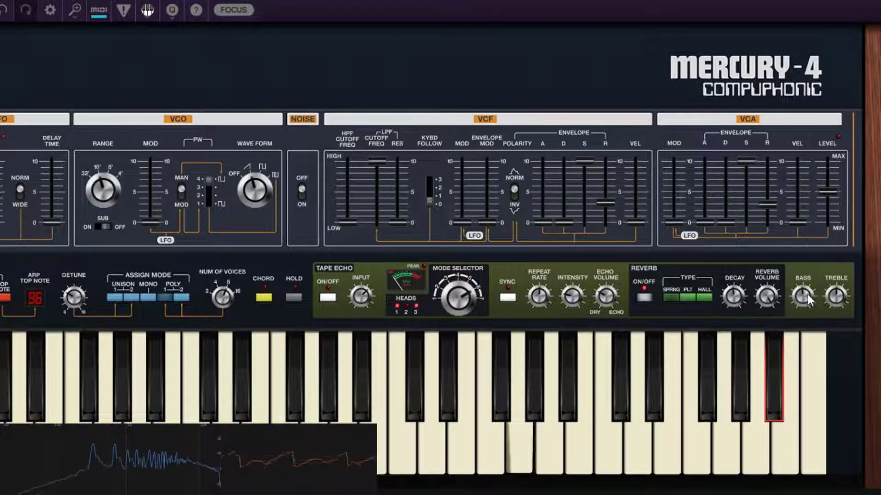
pyautogui.moveTo(807, 295); pyautogui.dragTo(838, 265)
pyautogui.moveTo(835, 297); pyautogui.dragTo(835, 281)
pyautogui.moveTo(735, 299); pyautogui.dragTo(734, 266)
pyautogui.moveTo(836, 297); pyautogui.dragTo(846, 359)
pyautogui.moveTo(806, 298); pyautogui.dragTo(820, 354)
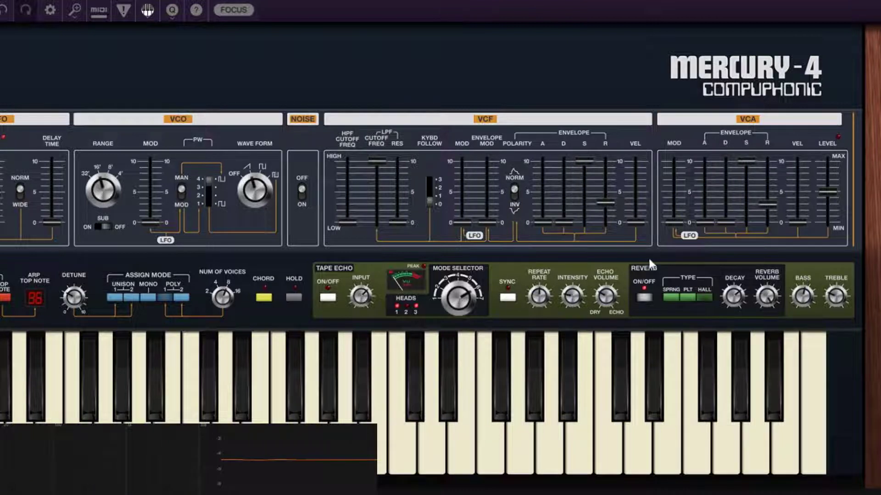
pyautogui.moveTo(838, 298)
pyautogui.mouseDown()
pyautogui.moveTo(841, 266)
pyautogui.moveTo(843, 297)
pyautogui.mouseUp()
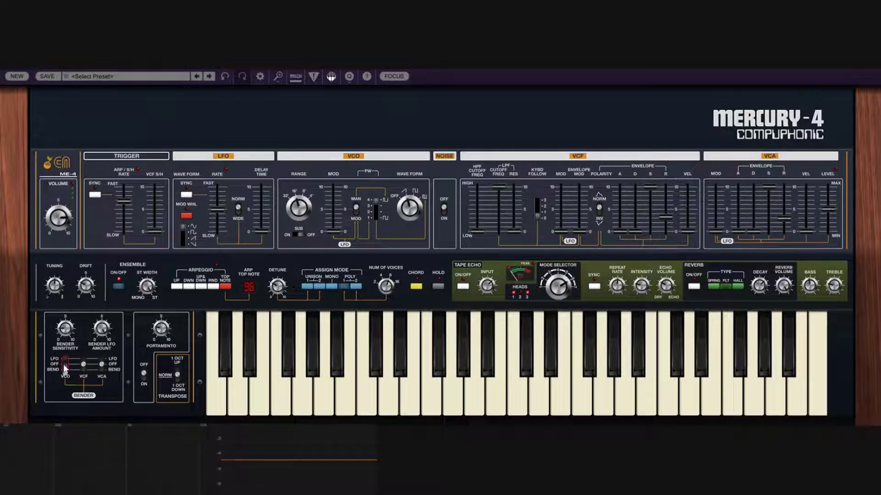
# Step: Set the bender's VCO switch to BEND, raise the bender sensitivity to 100.0% and lower it again
pyautogui.click(65, 368)
pyautogui.click(66, 368)
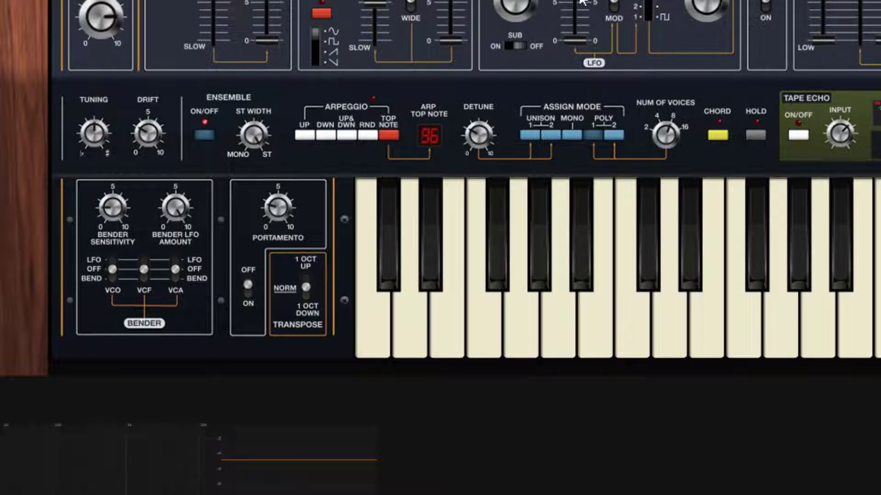
pyautogui.click(115, 274)
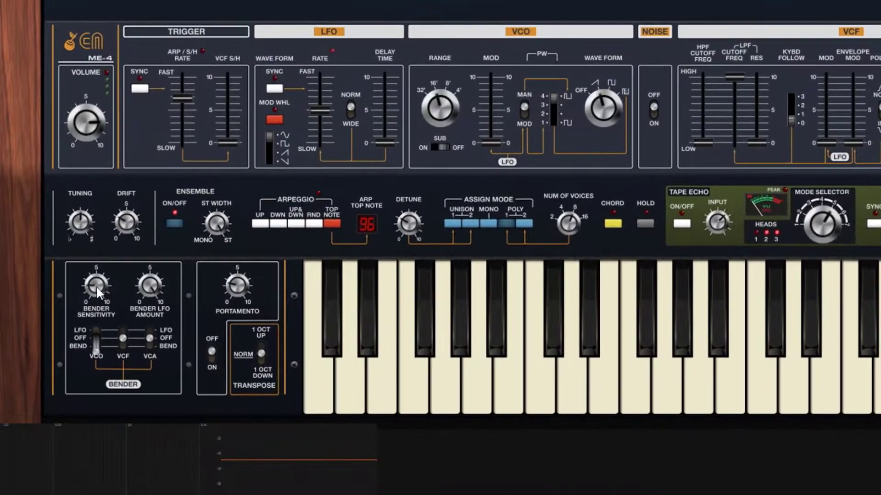
pyautogui.moveTo(97, 293); pyautogui.dragTo(126, 111)
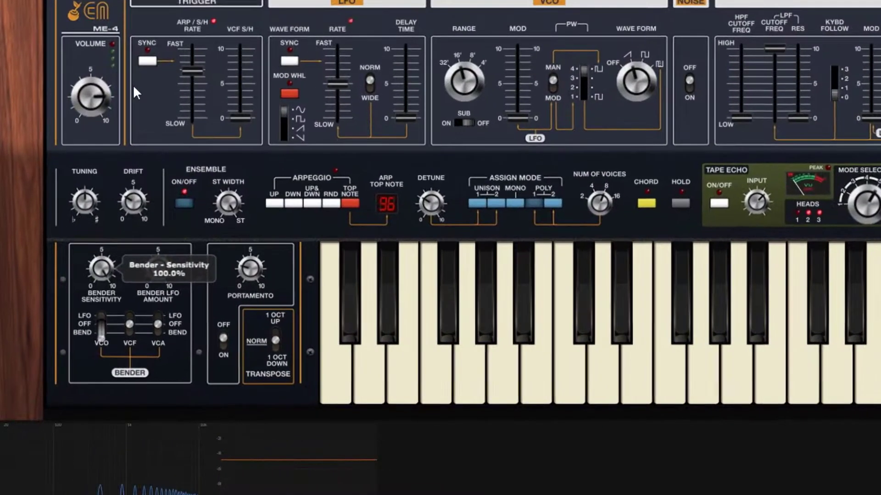
pyautogui.moveTo(113, 273); pyautogui.dragTo(122, 389)
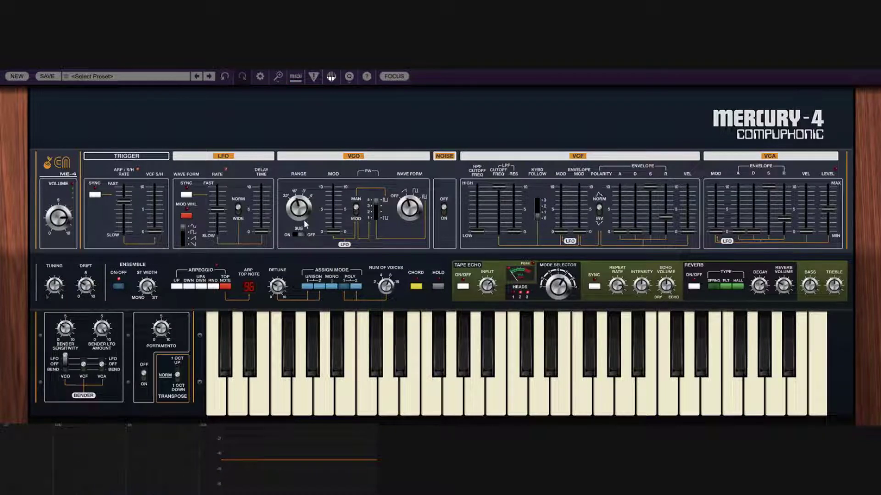
# Step: Keep the VCO mod at zero and, with the bender's VCO switch on LFO, sweep the bender LFO amount to 0.1% and back up
pyautogui.moveTo(339, 211); pyautogui.dragTo(339, 272)
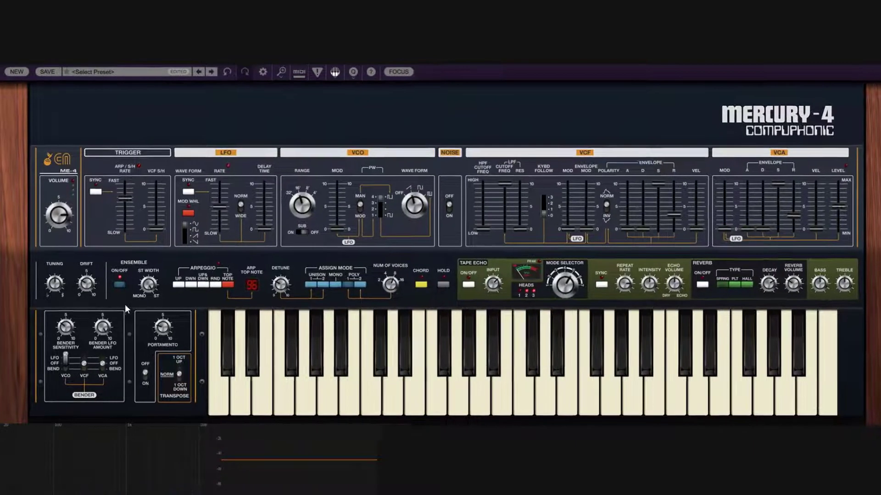
pyautogui.moveTo(101, 329); pyautogui.dragTo(101, 338)
pyautogui.moveTo(129, 299); pyautogui.dragTo(141, 405)
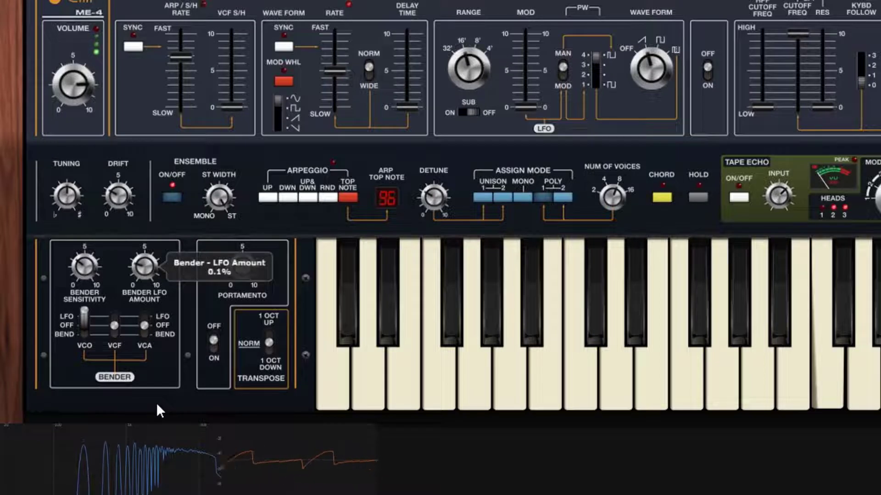
pyautogui.moveTo(144, 267); pyautogui.dragTo(138, 196)
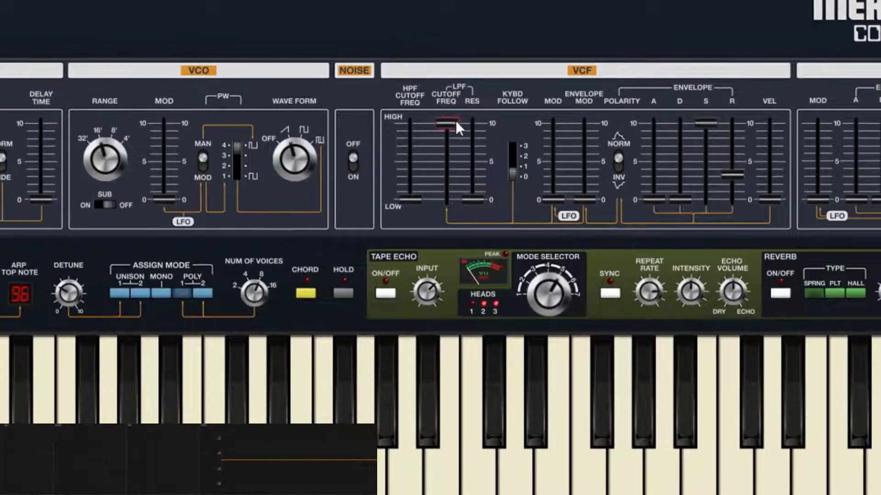
# Step: Lower the low-pass cutoff, raise the bender sensitivity with the VCF switch on BEND, and set that switch to LFO
pyautogui.moveTo(456, 123); pyautogui.dragTo(466, 174)
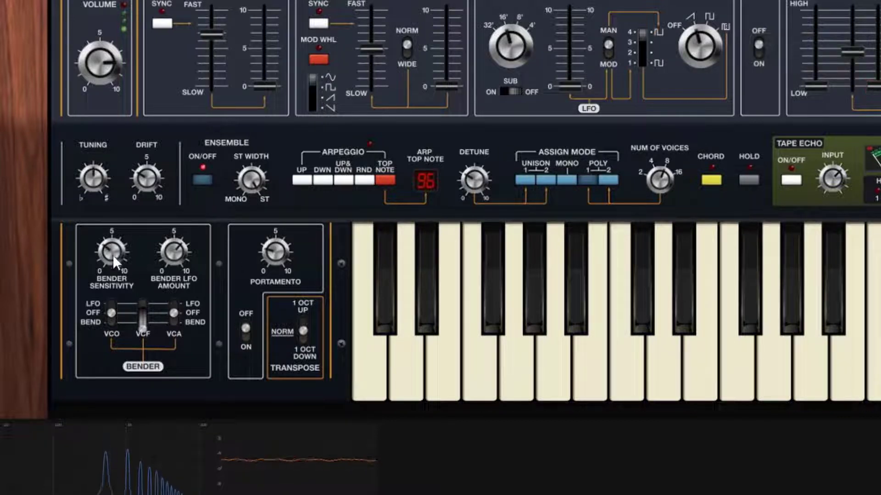
pyautogui.moveTo(124, 203); pyautogui.dragTo(131, 158)
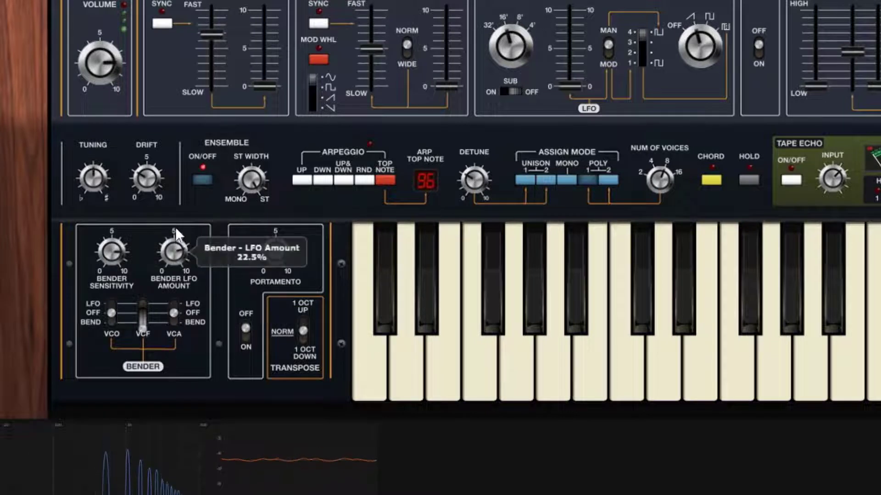
pyautogui.moveTo(125, 253)
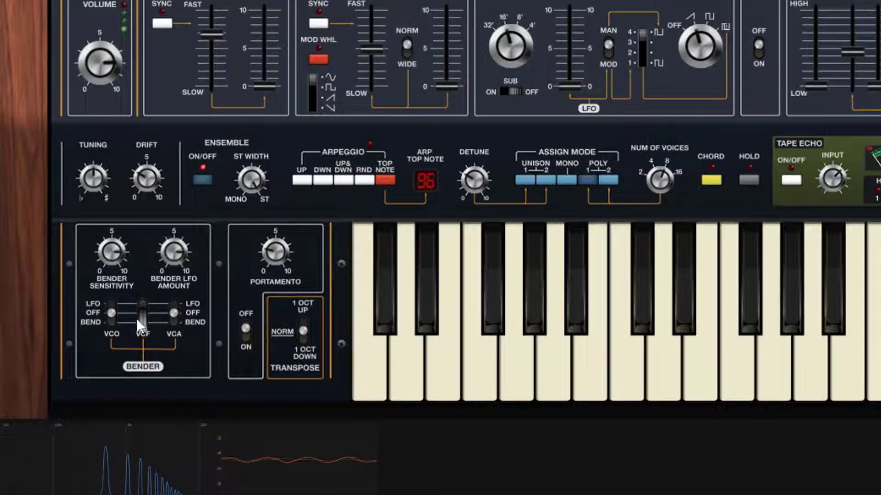
pyautogui.moveTo(136, 318); pyautogui.dragTo(143, 262)
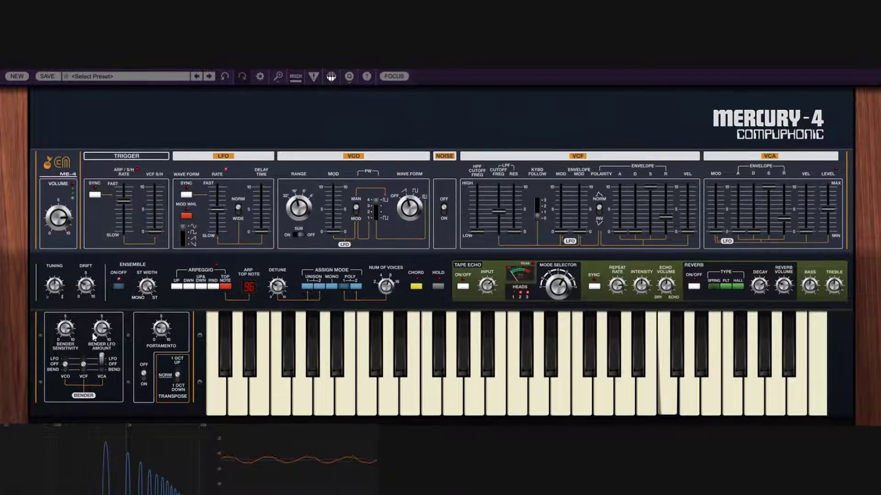
# Step: Raise the bender sensitivity and LFO amount, and set the bender to VCO BEND, VCF LFO and VCA LFO
pyautogui.moveTo(64, 329); pyautogui.dragTo(68, 301)
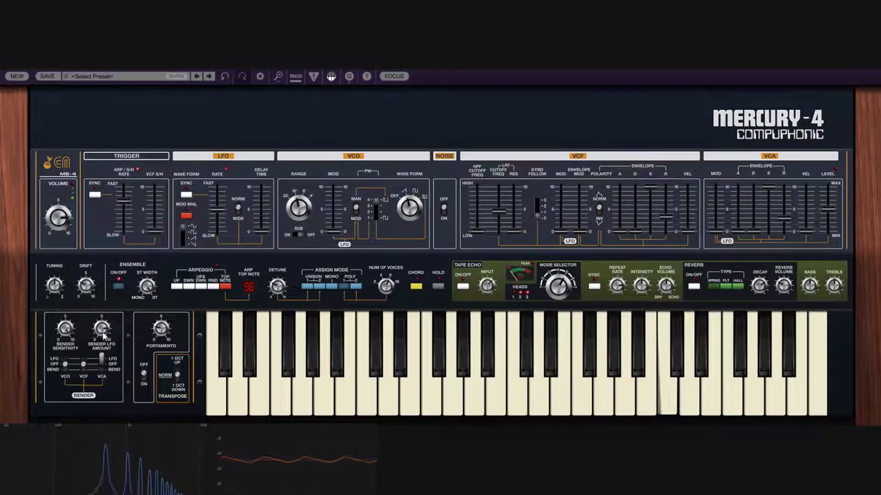
pyautogui.moveTo(103, 332); pyautogui.dragTo(104, 283)
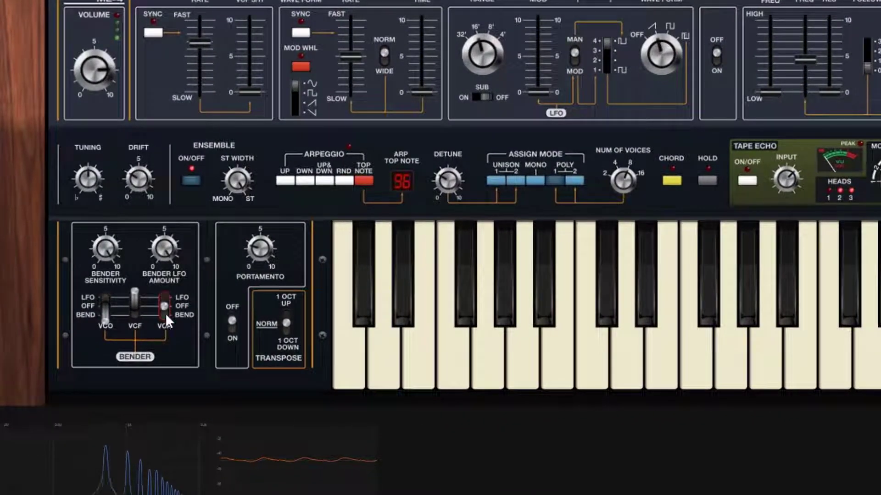
pyautogui.moveTo(166, 310); pyautogui.dragTo(167, 297)
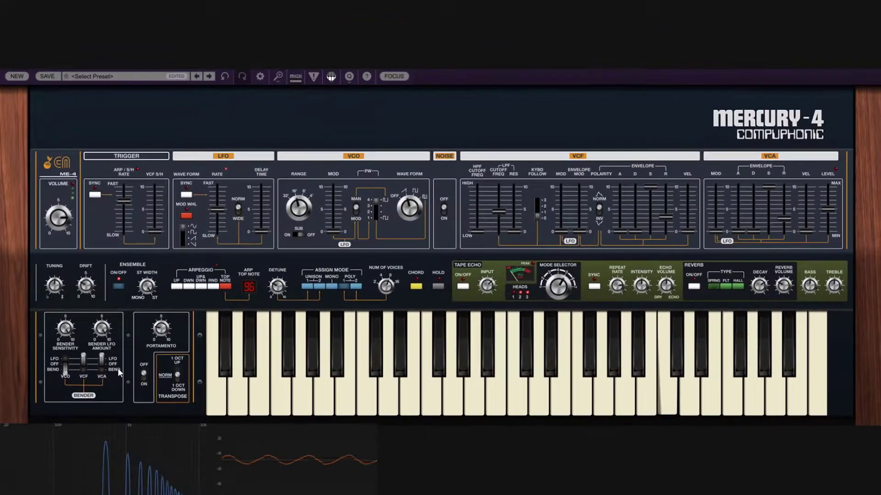
# Step: Turn on the tape echo and reverb, and set the bender to VCO LFO, VCF BEND and VCA LFO
pyautogui.click(463, 287)
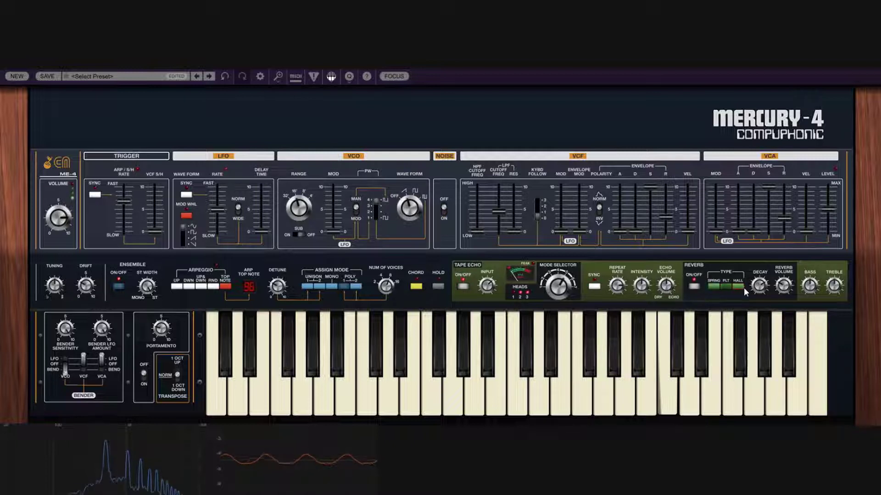
pyautogui.moveTo(760, 289)
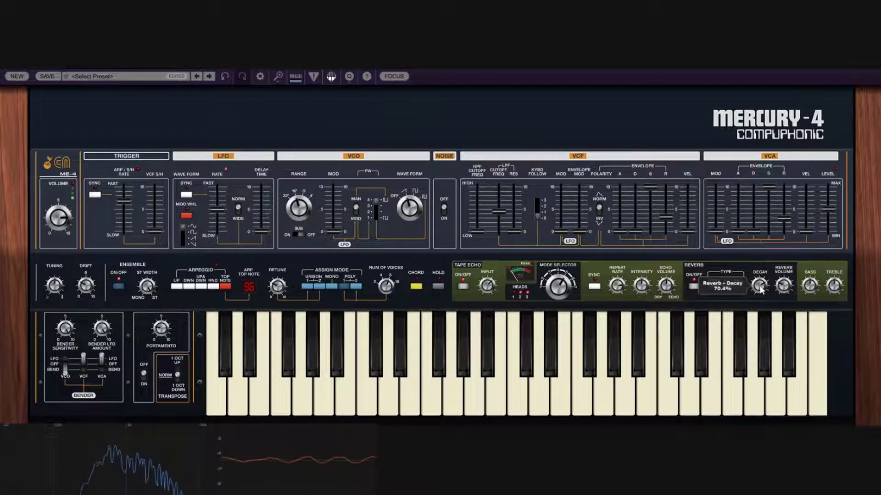
pyautogui.click(68, 361)
pyautogui.moveTo(85, 361); pyautogui.dragTo(84, 379)
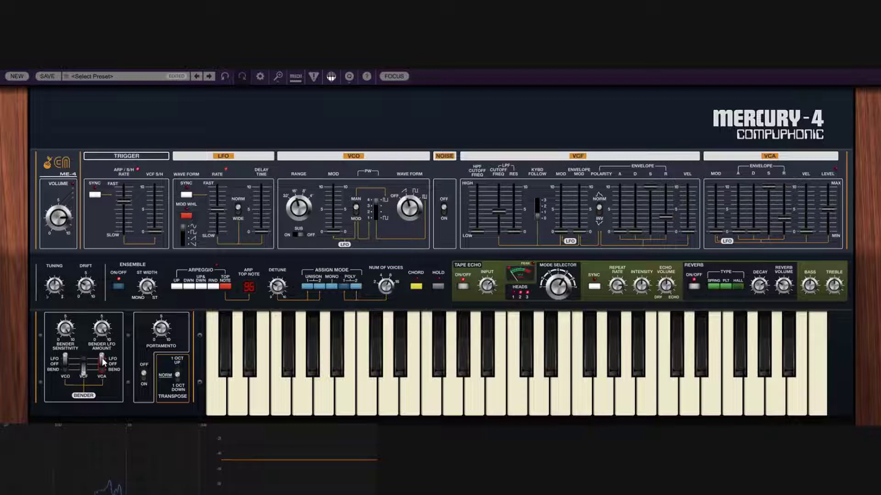
pyautogui.moveTo(107, 365); pyautogui.dragTo(106, 349)
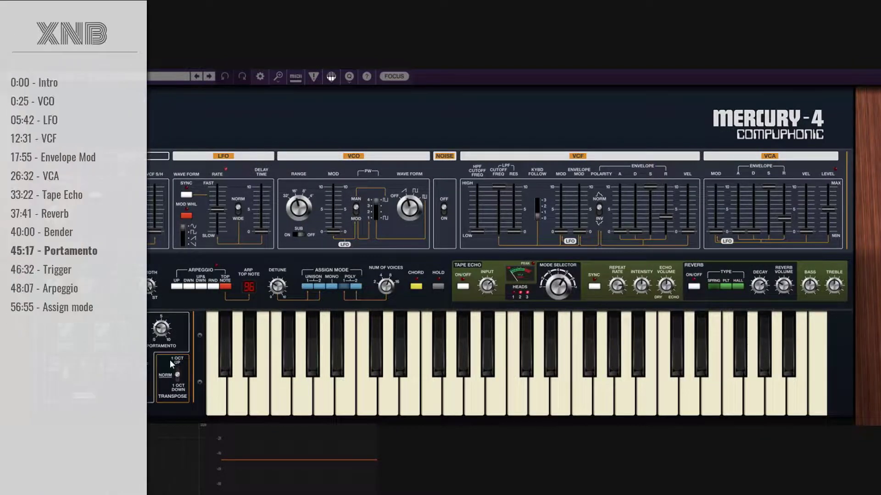
# Step: Select Poly 2 assign mode, turn on portamento and raise its amount, switch it off again and try the transpose switch
pyautogui.click(357, 286)
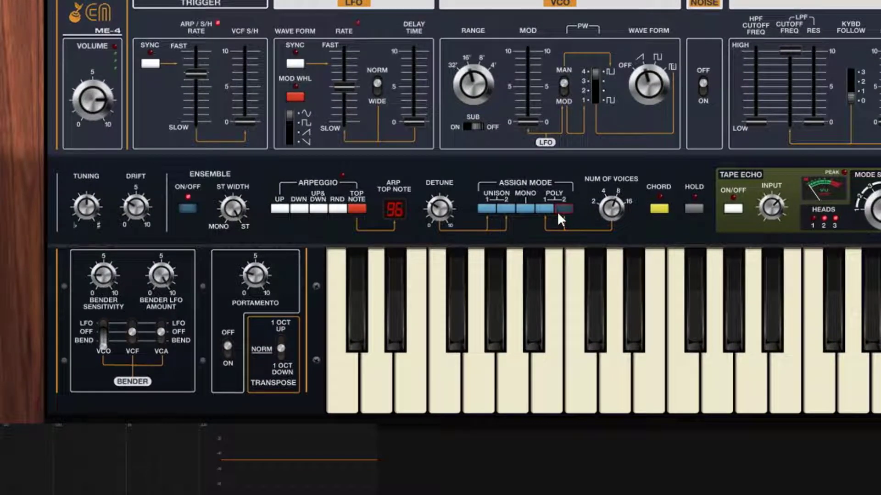
pyautogui.click(232, 354)
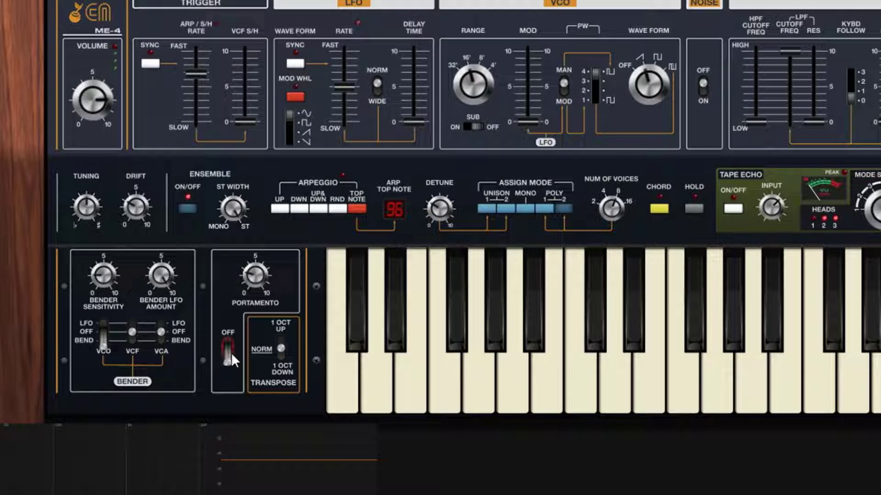
pyautogui.moveTo(260, 279); pyautogui.dragTo(275, 199)
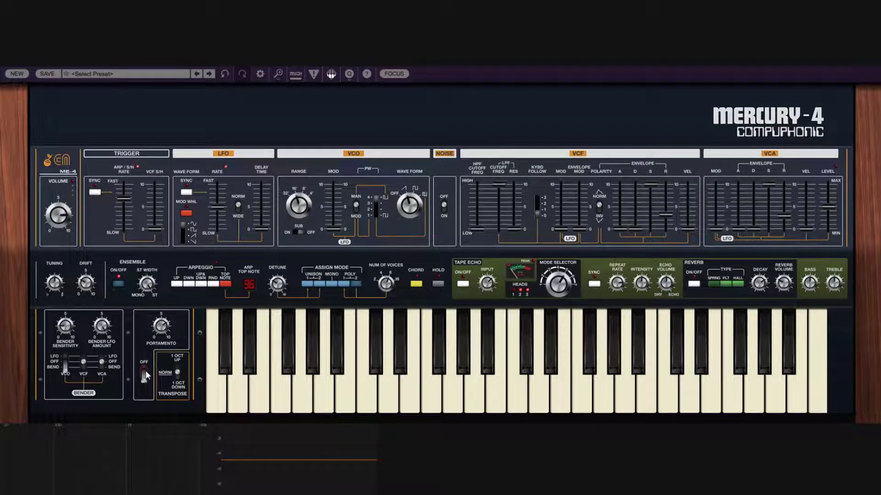
pyautogui.click(145, 371)
pyautogui.moveTo(162, 331)
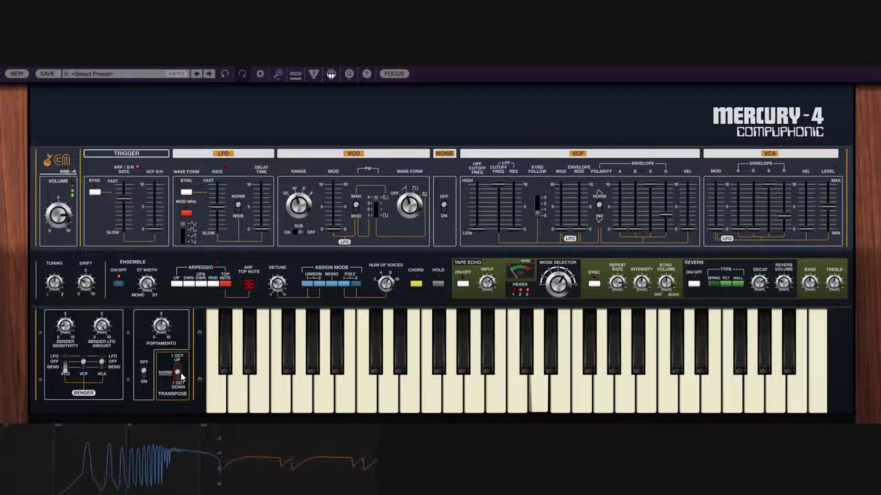
pyautogui.moveTo(179, 371)
pyautogui.mouseDown()
pyautogui.moveTo(179, 339)
pyautogui.moveTo(182, 415)
pyautogui.moveTo(189, 374)
pyautogui.mouseUp()
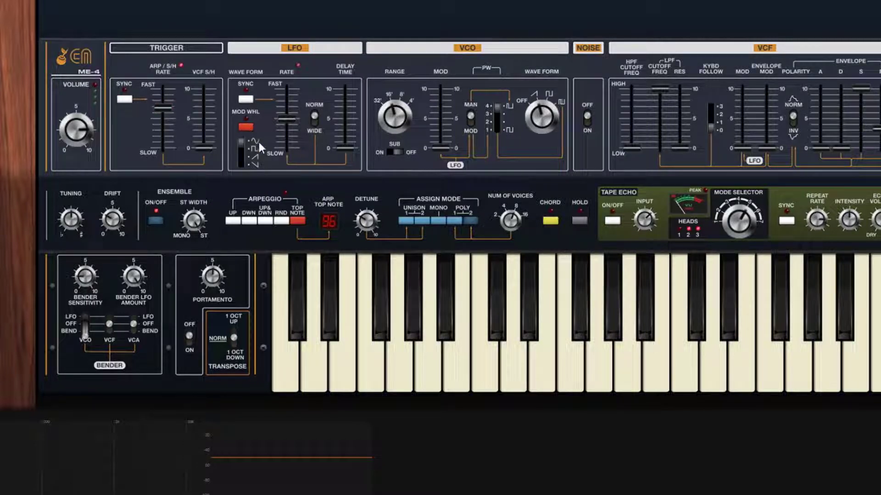
# Step: Lower the VCF low-pass cutoff to 2037.31 Hz and raise the trigger section's VCF S/H to maximum
pyautogui.moveTo(653, 92); pyautogui.dragTo(668, 114)
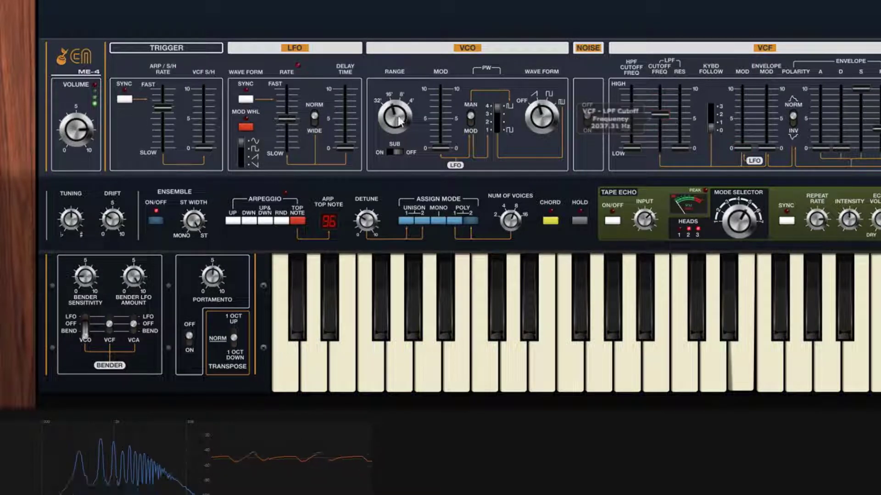
pyautogui.moveTo(205, 143); pyautogui.dragTo(256, 7)
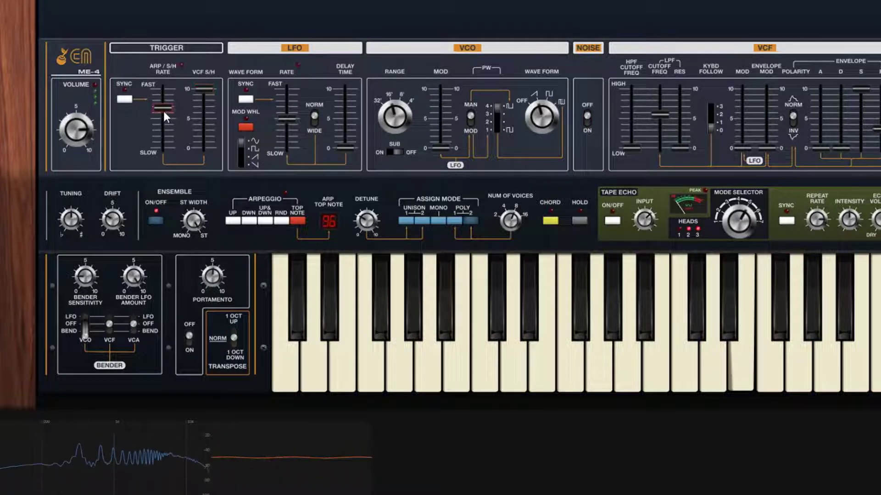
# Step: Sync and adjust the trigger section's ARP / S/H rate, raise the VCF resonance and bring VCF S/H down to 0
pyautogui.moveTo(161, 108)
pyautogui.mouseDown()
pyautogui.moveTo(180, 98)
pyautogui.moveTo(175, 86)
pyautogui.moveTo(166, 94)
pyautogui.moveTo(172, 116)
pyautogui.moveTo(170, 101)
pyautogui.mouseUp()
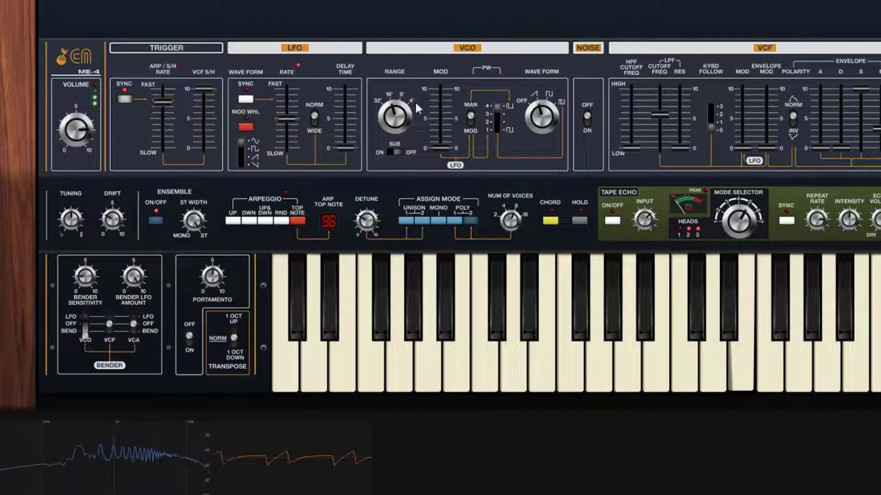
pyautogui.moveTo(679, 128)
pyautogui.mouseDown()
pyautogui.moveTo(664, 108)
pyautogui.moveTo(664, 121)
pyautogui.moveTo(682, 112)
pyautogui.mouseUp()
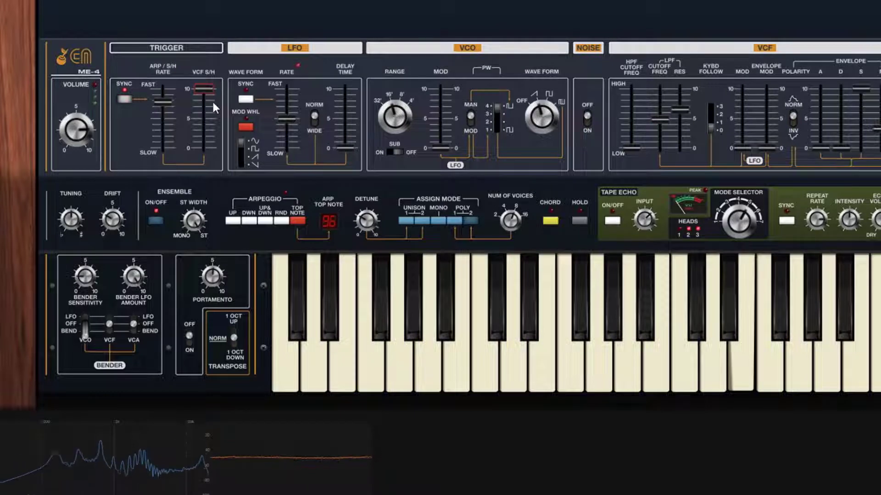
pyautogui.moveTo(213, 104); pyautogui.dragTo(212, 212)
pyautogui.moveTo(174, 100)
pyautogui.mouseDown()
pyautogui.moveTo(171, 121)
pyautogui.moveTo(170, 111)
pyautogui.mouseUp()
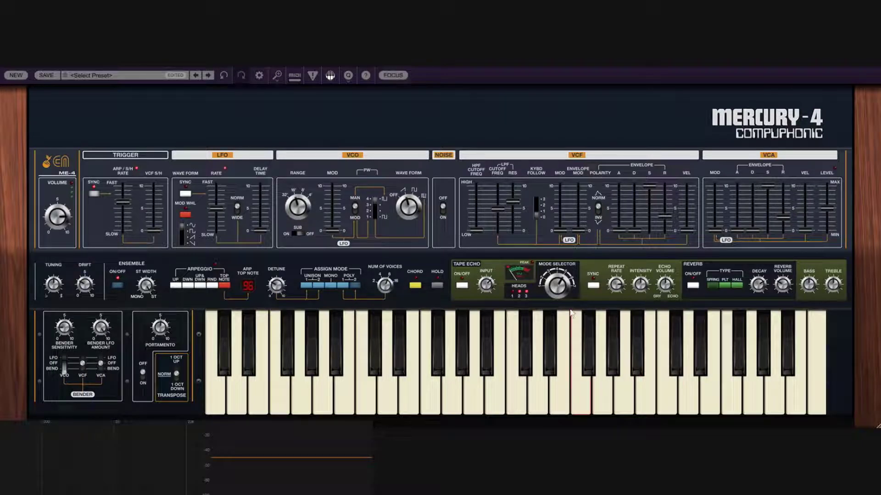
# Step: Reset the synthesizer to a new blank preset and turn on the Up arpeggio
pyautogui.click(176, 287)
pyautogui.click(176, 285)
pyautogui.click(20, 75)
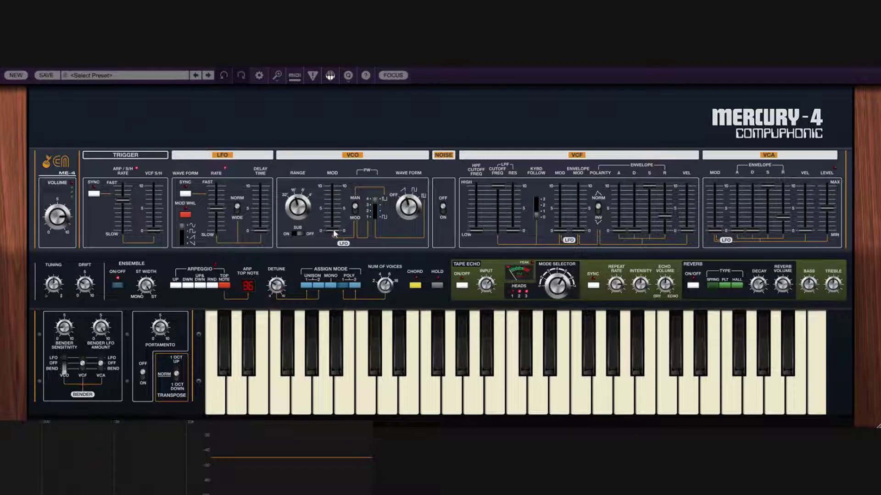
pyautogui.click(177, 286)
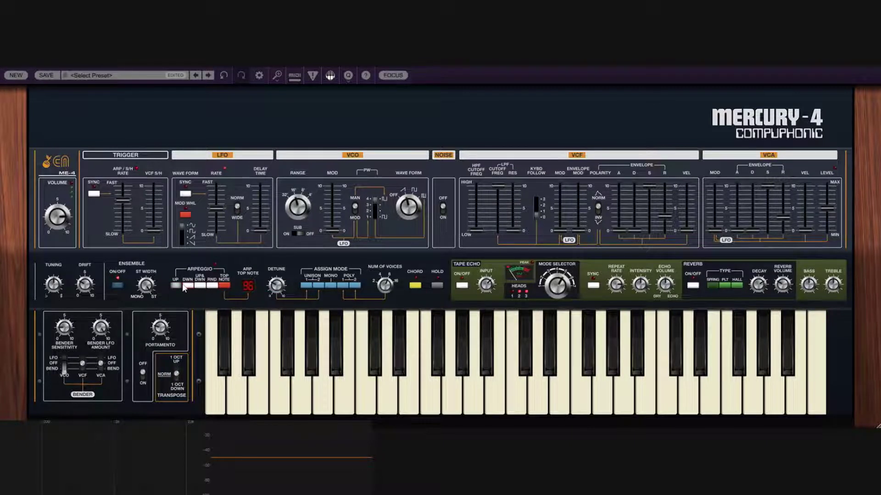
# Step: Try the Unison 2 assign mode with the Up arpeggio off, and turn the arpeggio back on
pyautogui.click(304, 284)
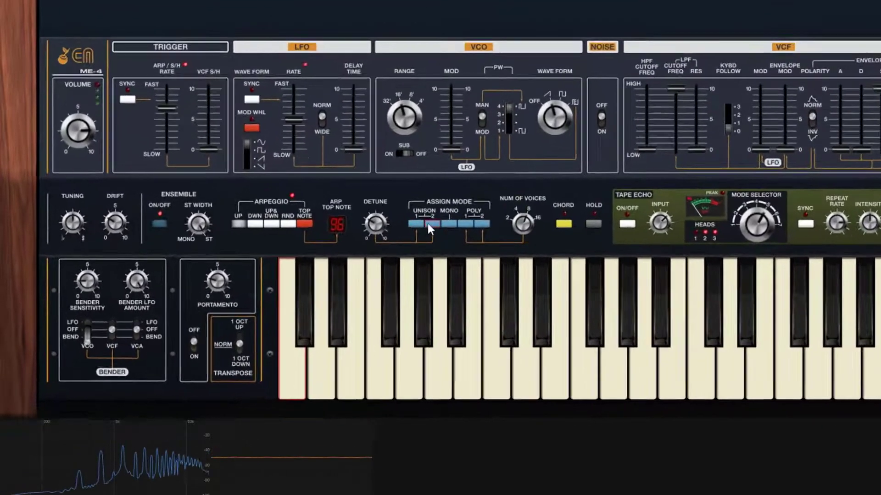
pyautogui.click(428, 224)
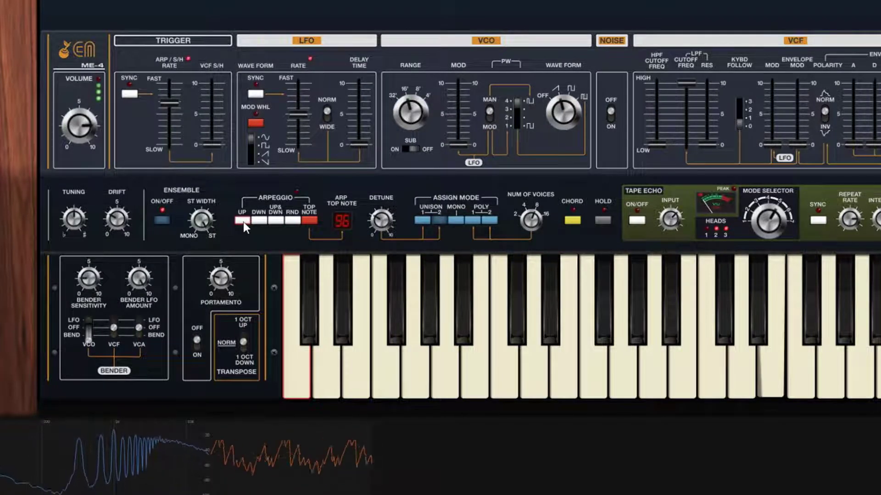
pyautogui.click(243, 222)
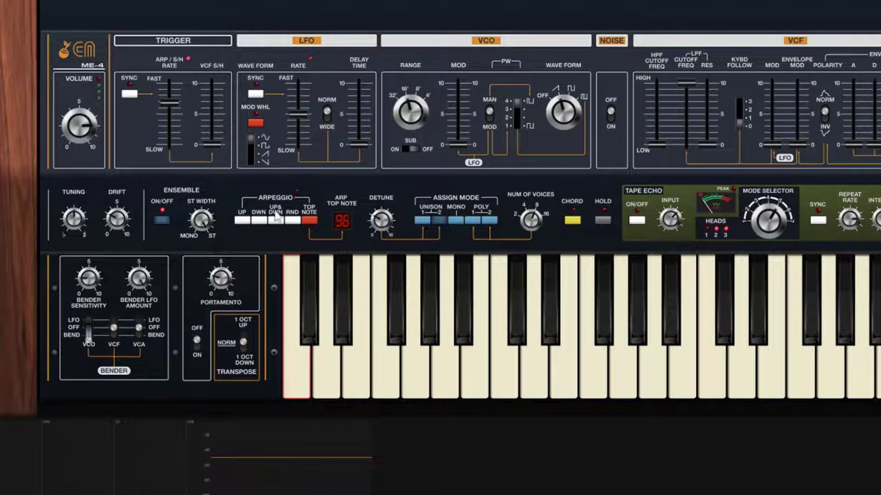
pyautogui.click(244, 222)
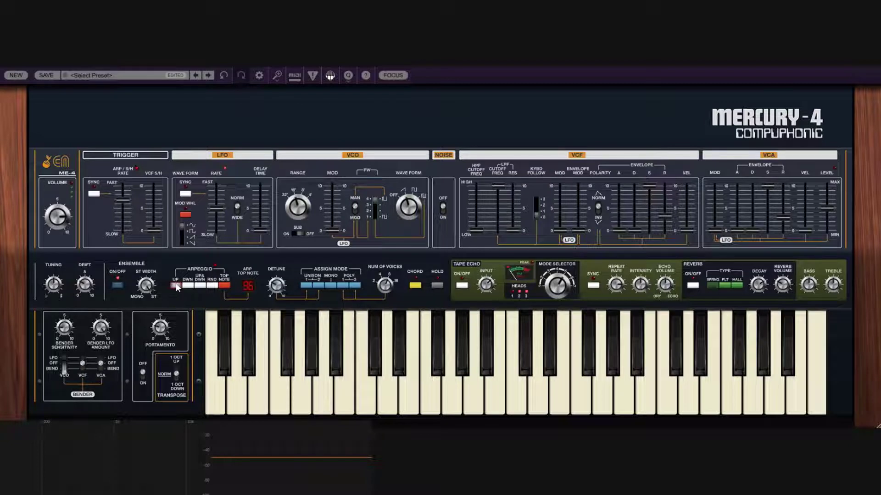
# Step: Slow the trigger section's ARP / S/H rate to 1.54 Hz while playing the highest D to hear the arpeggio speed
pyautogui.click(691, 396)
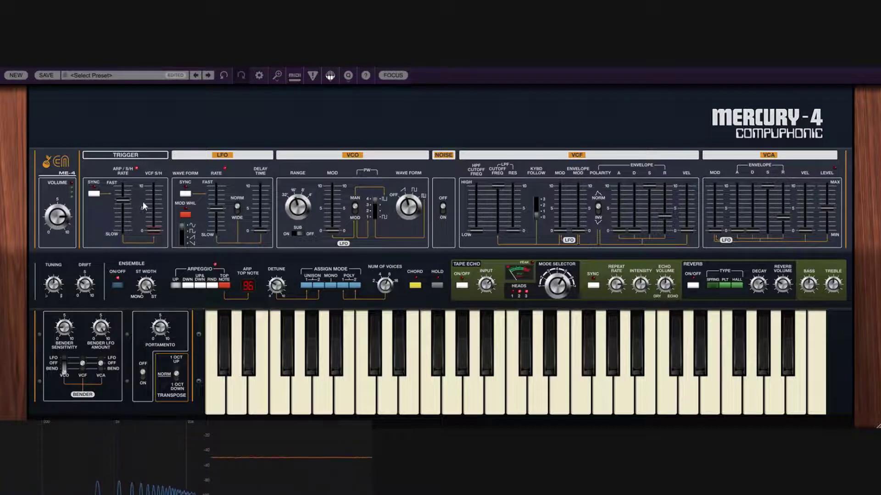
pyautogui.moveTo(127, 200); pyautogui.dragTo(131, 214)
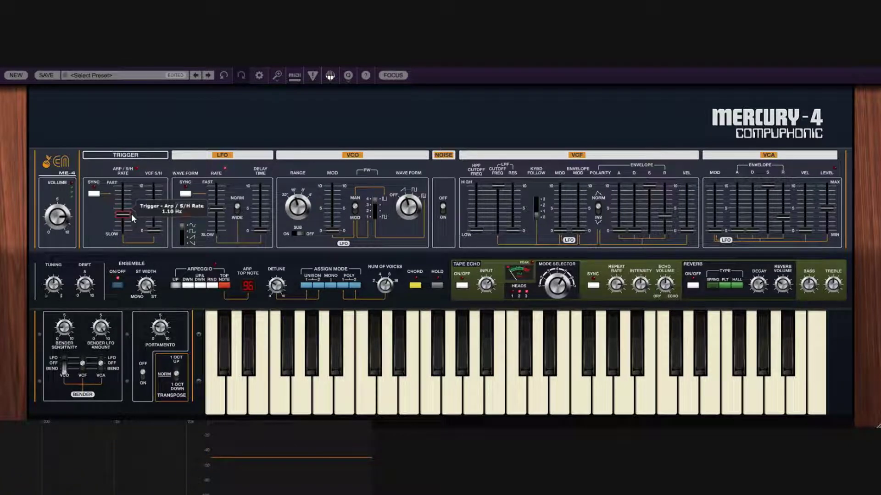
pyautogui.click(689, 403)
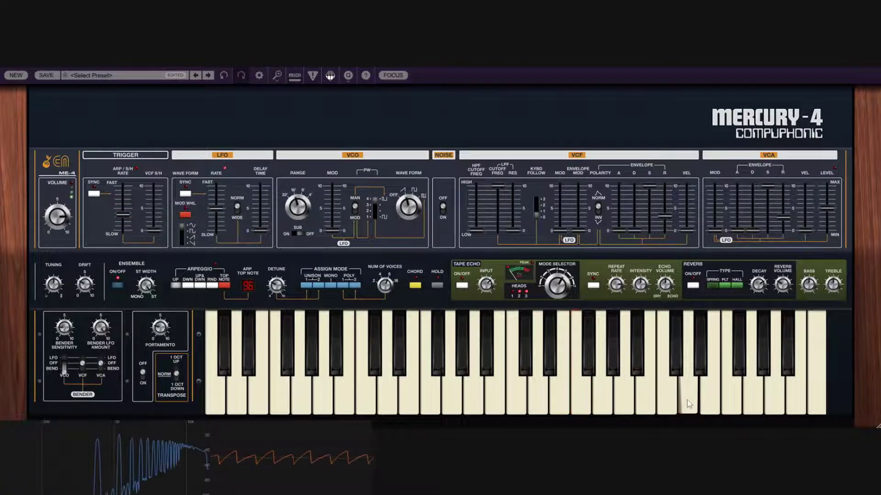
pyautogui.moveTo(124, 214); pyautogui.dragTo(127, 212)
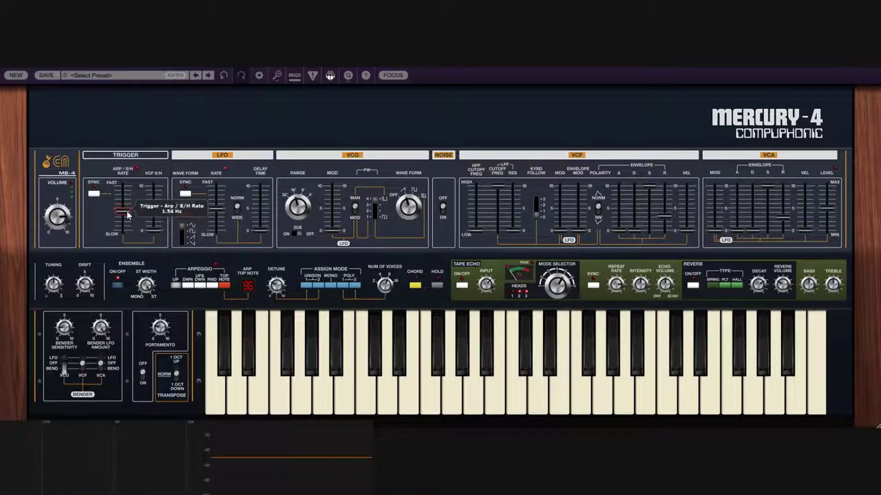
pyautogui.click(688, 405)
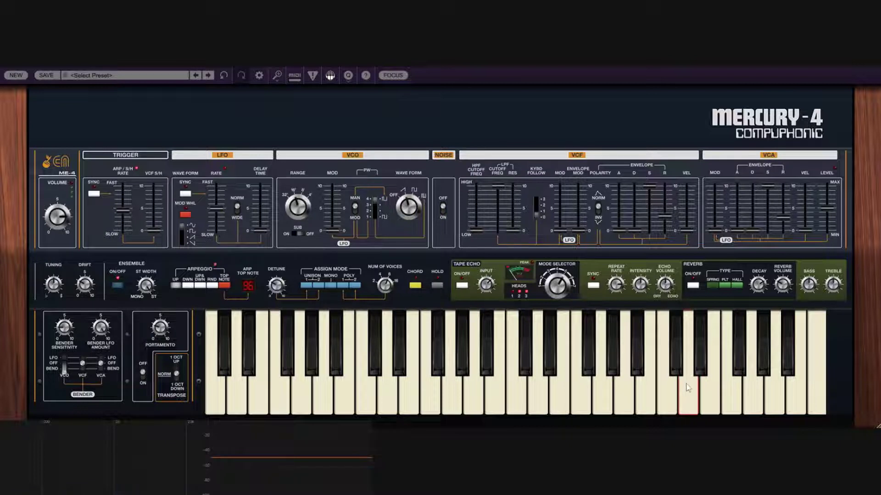
# Step: Audition the Up arpeggio by playing the D notes from the highest octave down to the lowest
pyautogui.click(689, 402)
pyautogui.click(692, 402)
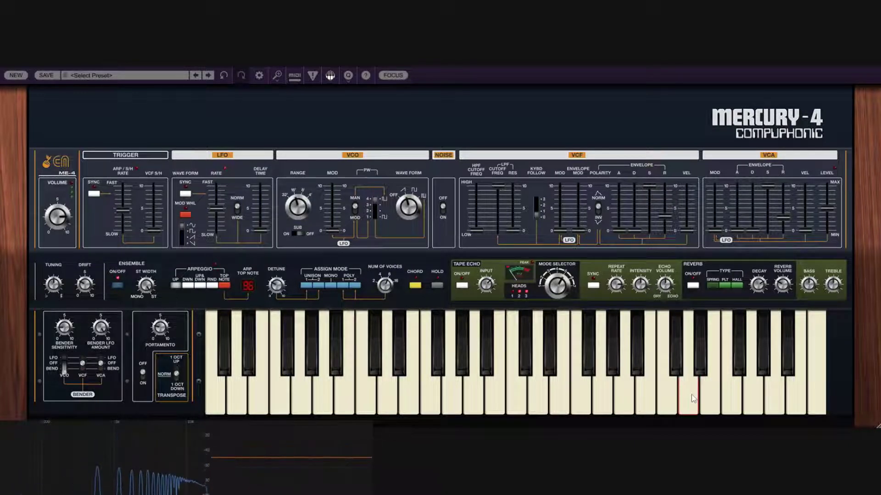
pyautogui.click(539, 397)
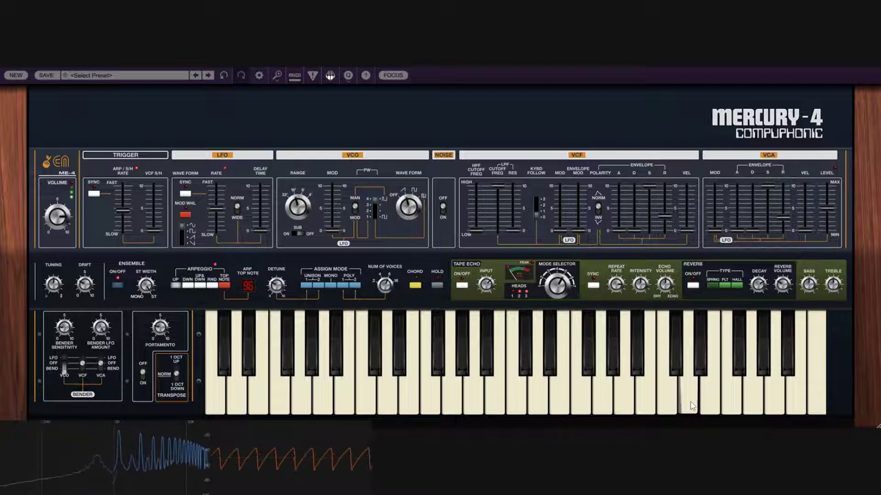
pyautogui.click(541, 404)
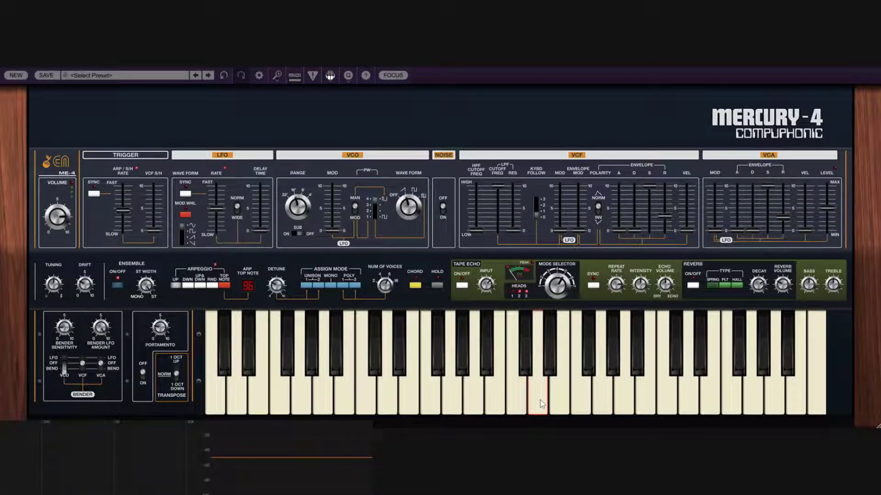
pyautogui.click(391, 400)
pyautogui.click(690, 403)
pyautogui.click(539, 400)
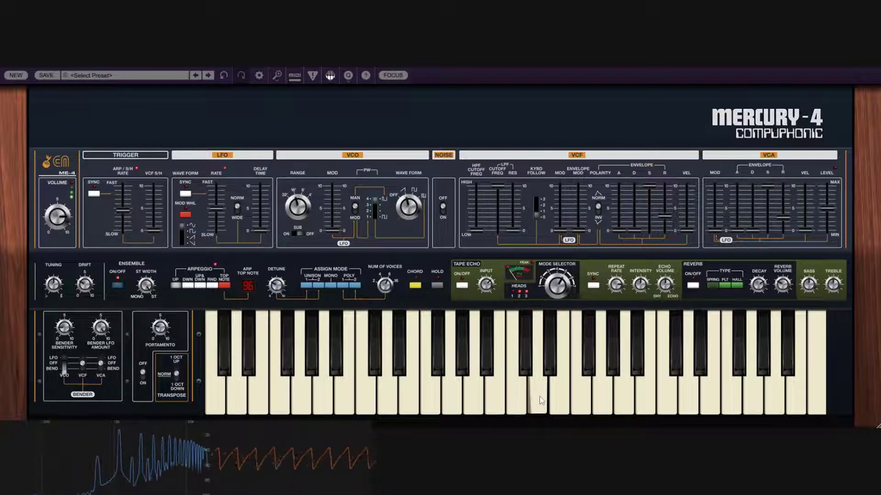
pyautogui.click(387, 397)
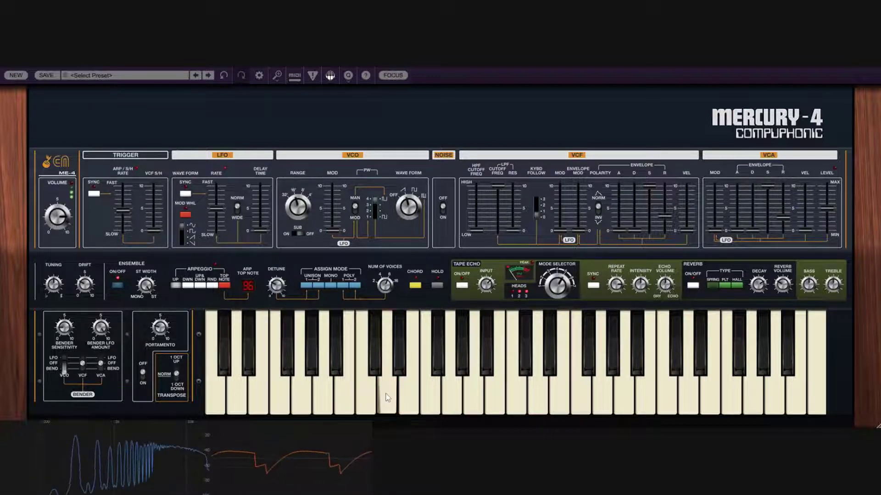
pyautogui.click(239, 398)
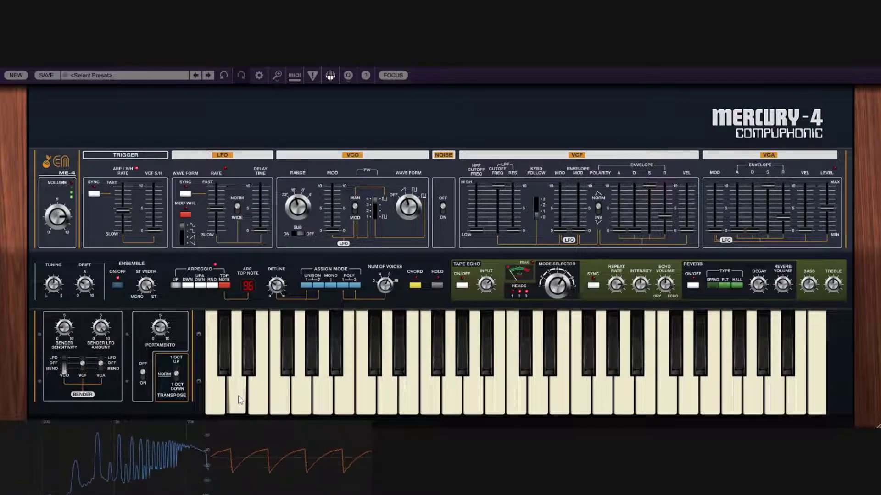
# Step: Audition the Up arpeggio's range by replaying the lowest D, followed by the D notes in the upper octaves
pyautogui.click(238, 395)
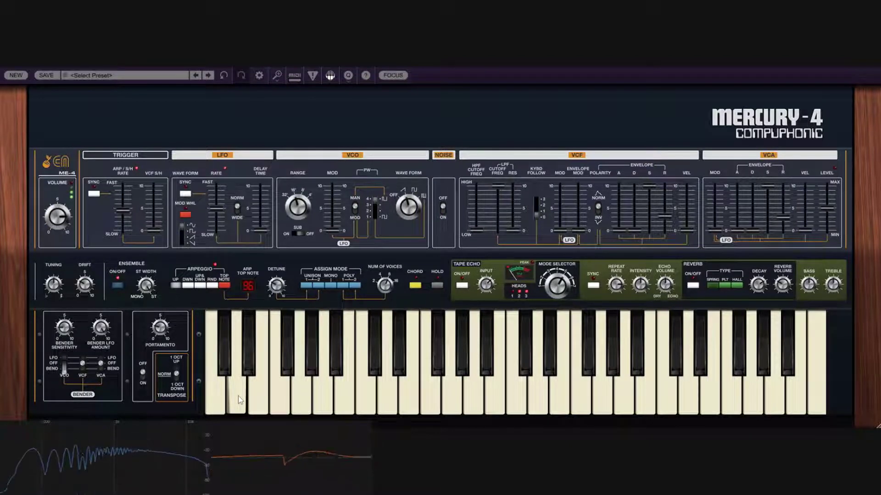
pyautogui.click(238, 395)
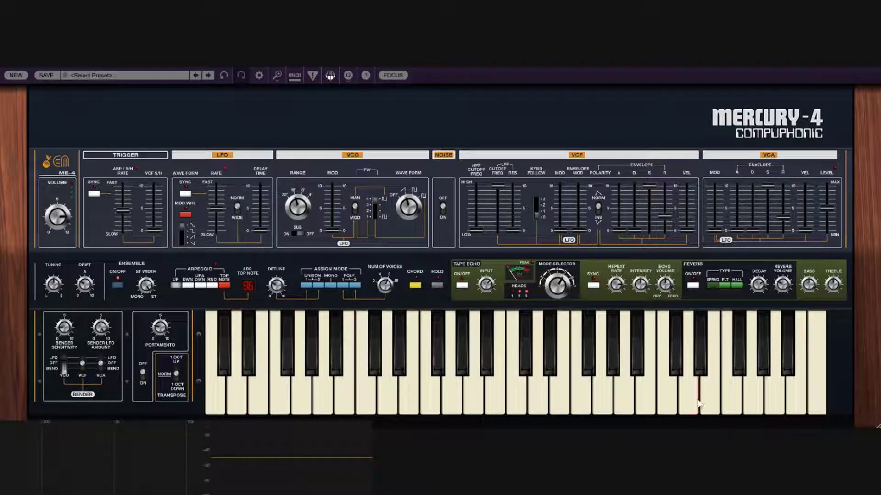
pyautogui.click(297, 400)
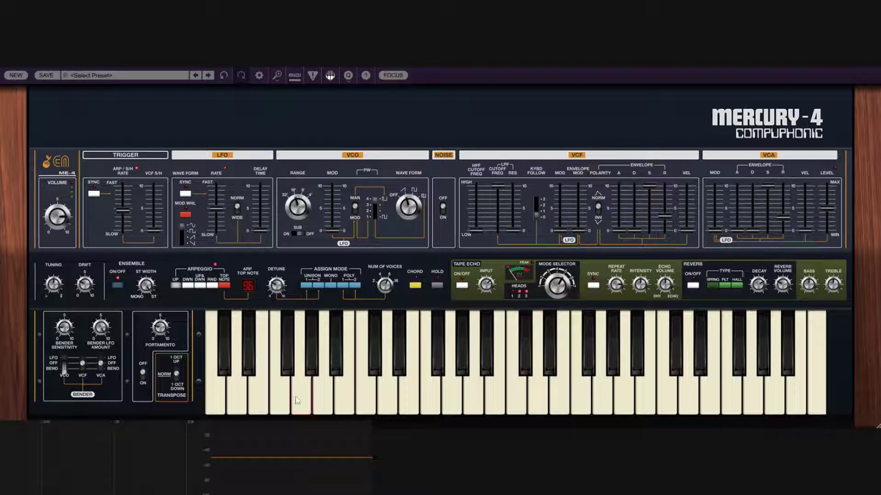
pyautogui.click(238, 409)
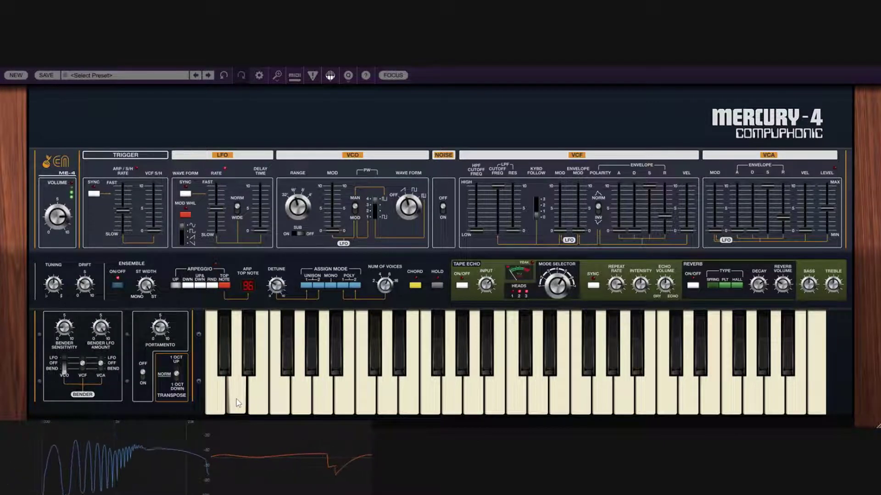
pyautogui.click(238, 403)
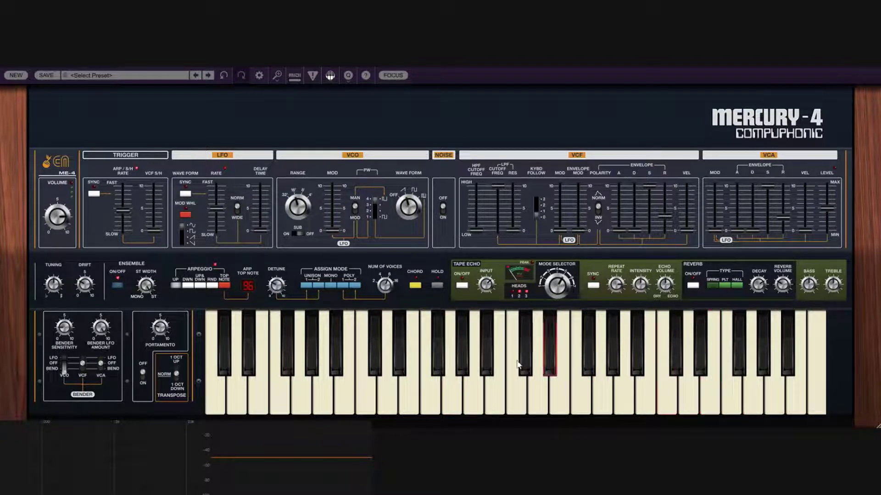
pyautogui.click(694, 373)
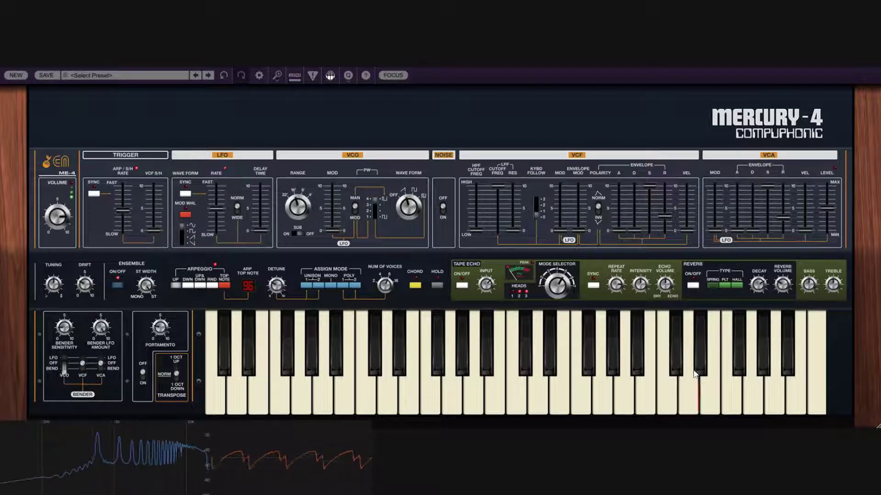
pyautogui.click(694, 374)
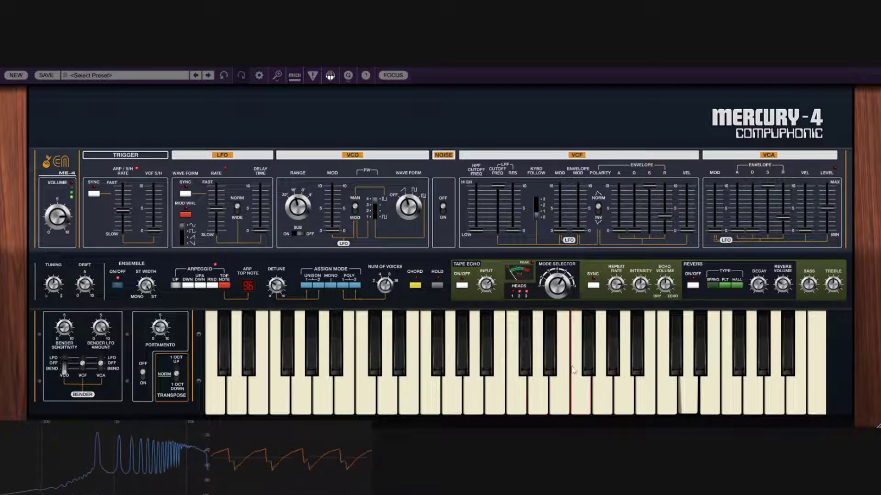
pyautogui.click(543, 399)
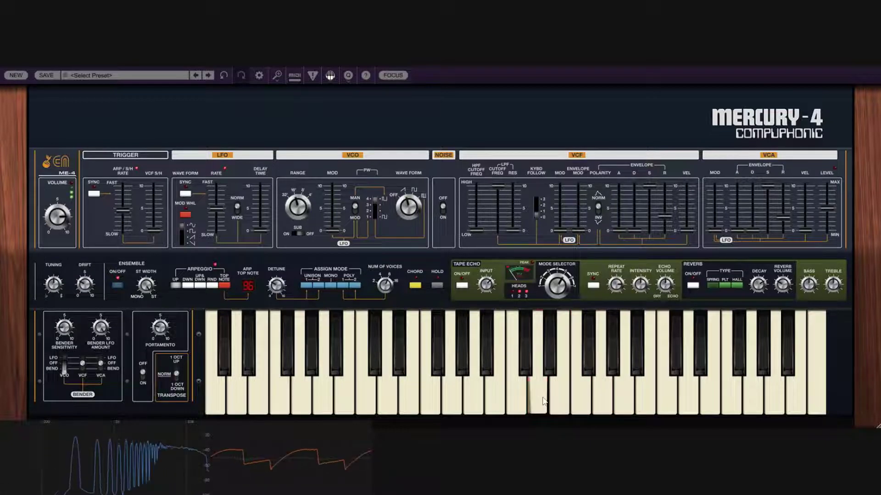
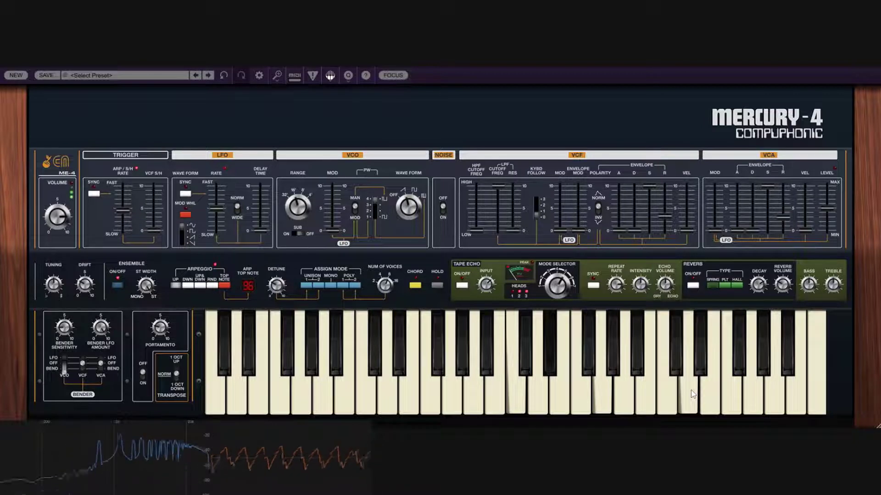
# Step: Raise the ARP / S/H rate slightly and switch the arpeggio from Up to Up & Down and Random modes
pyautogui.click(298, 234)
pyautogui.moveTo(134, 209)
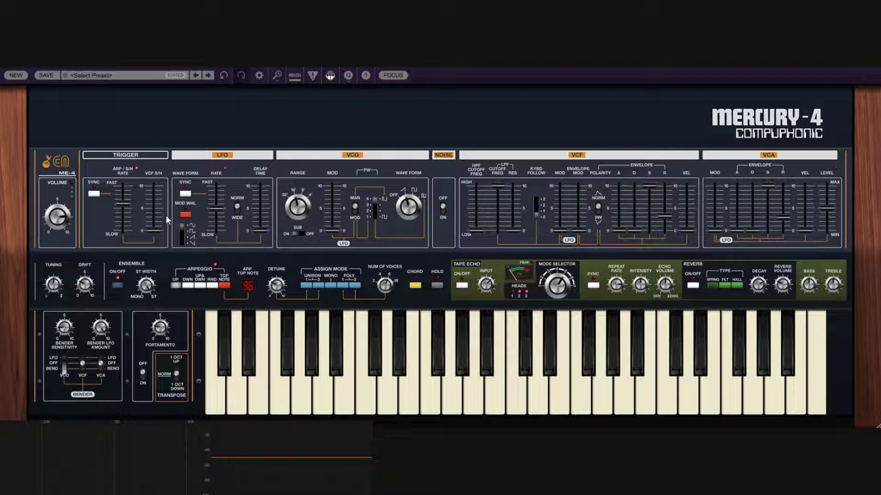
pyautogui.click(177, 285)
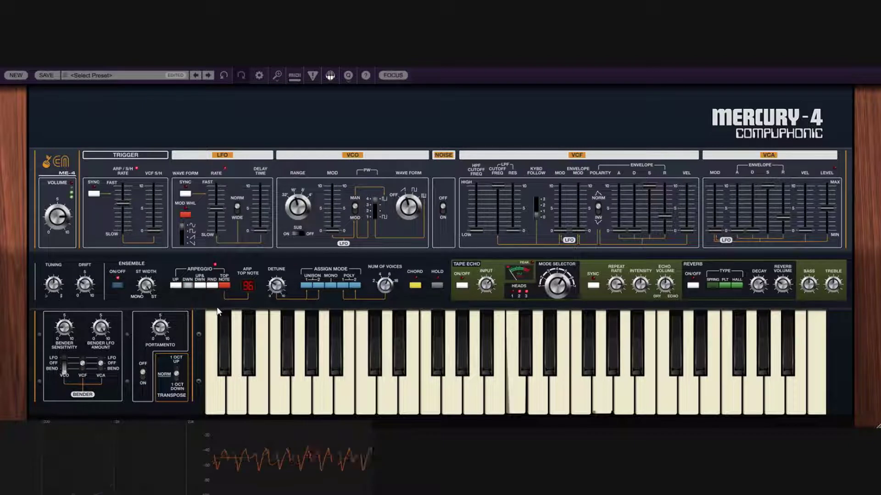
pyautogui.click(198, 285)
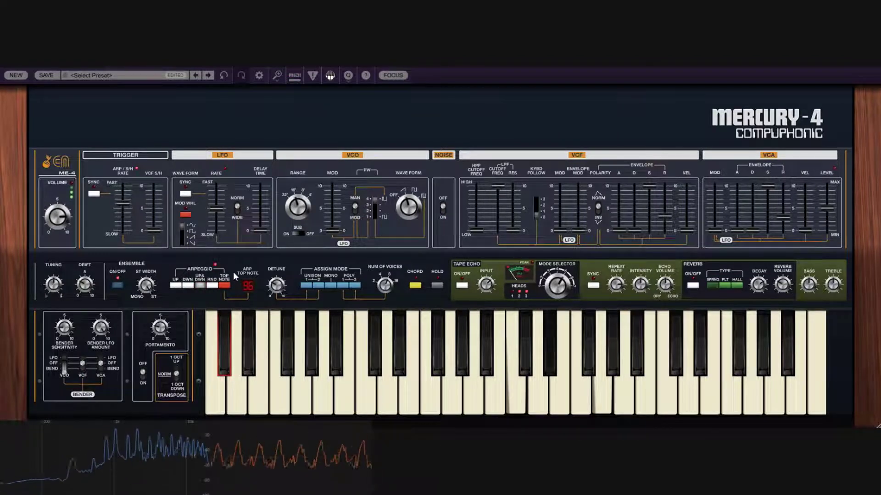
pyautogui.click(212, 285)
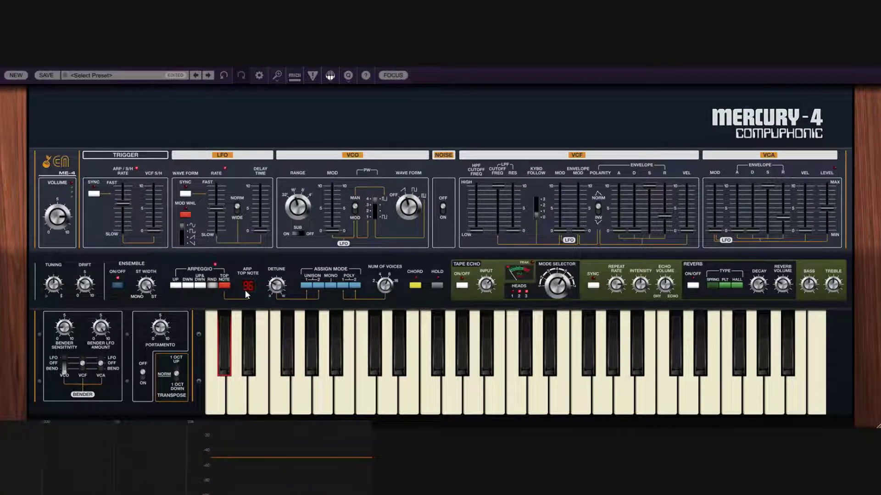
# Step: Load a fresh blank preset, turn the Up arpeggio on again and play the highest D
pyautogui.click(18, 74)
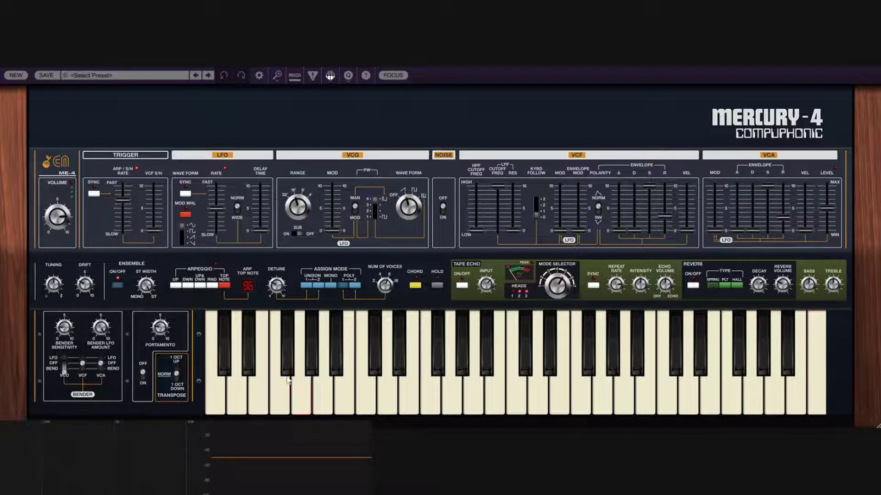
pyautogui.click(260, 382)
pyautogui.click(175, 287)
pyautogui.click(684, 395)
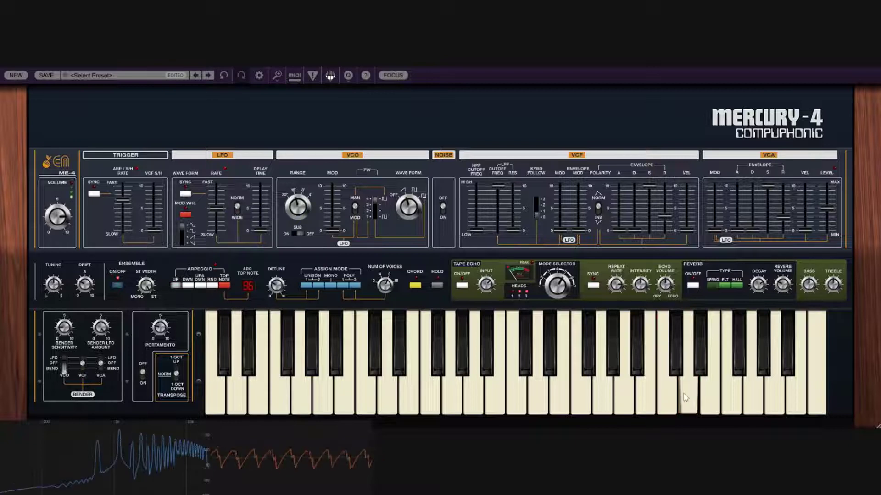
# Step: Lower the ARP / S/H rate to 1.45 Hz and set the arpeggio's top note to the C numbered 72
pyautogui.moveTo(125, 201); pyautogui.dragTo(129, 211)
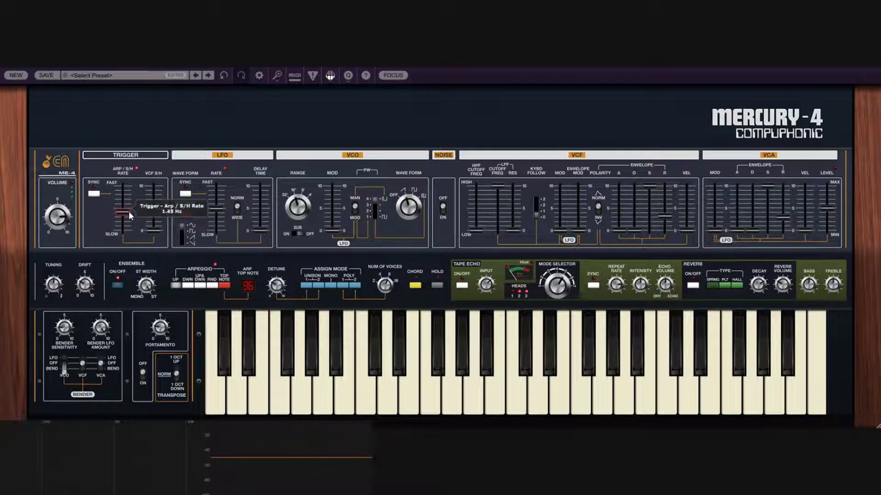
pyautogui.click(684, 398)
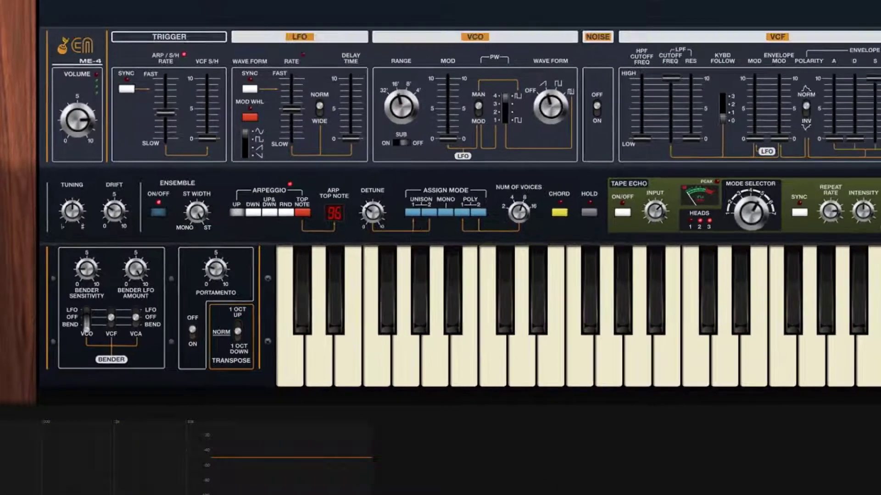
pyautogui.click(690, 394)
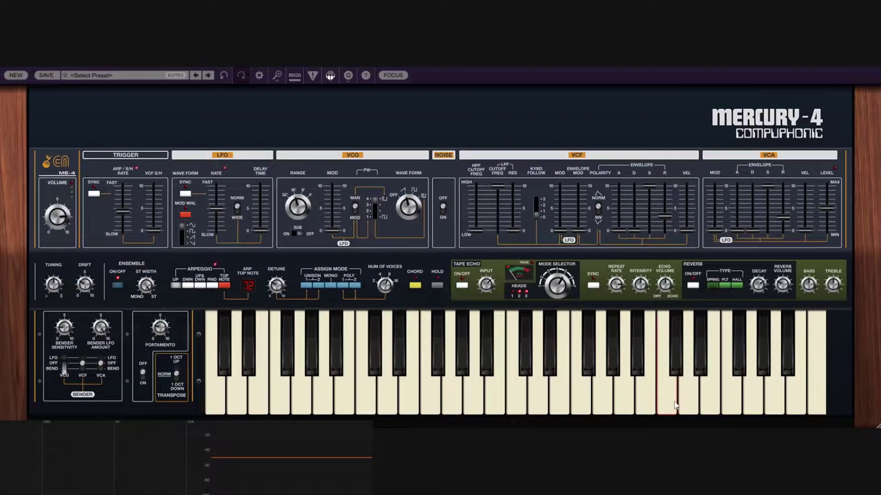
# Step: Audition the Up arpeggio with top note 72 by playing that C, the E above it and the D an octave lower
pyautogui.moveTo(674, 405); pyautogui.dragTo(670, 382)
pyautogui.click(668, 398)
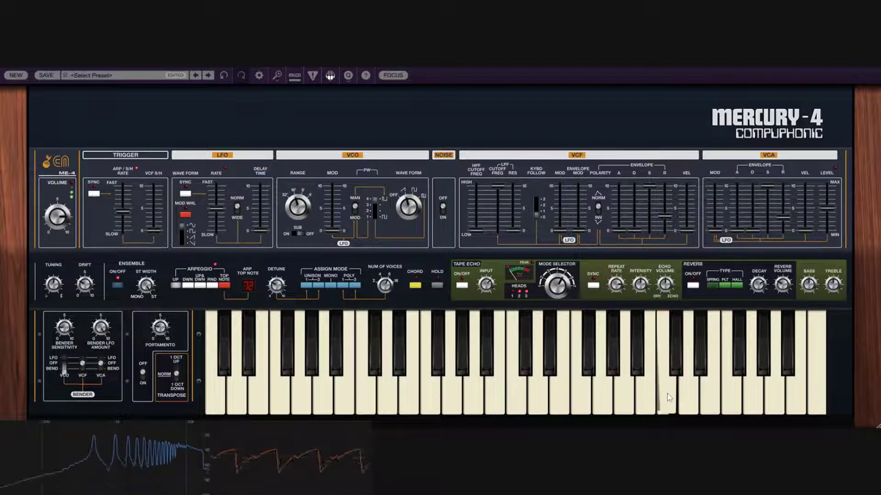
pyautogui.click(669, 397)
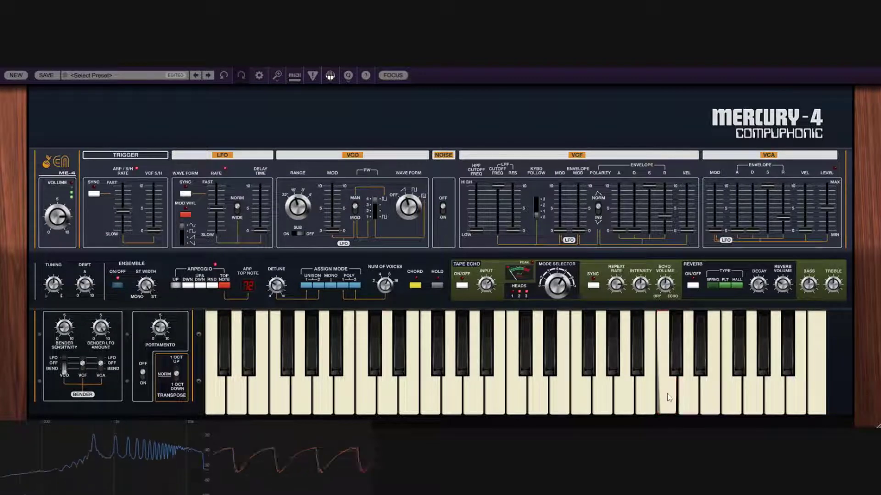
pyautogui.click(710, 393)
pyautogui.moveTo(708, 390); pyautogui.dragTo(535, 391)
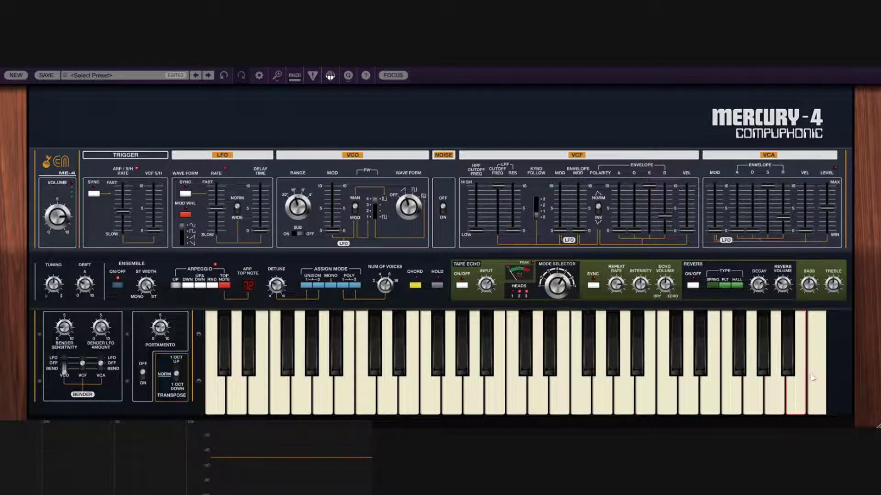
pyautogui.click(540, 398)
pyautogui.click(532, 391)
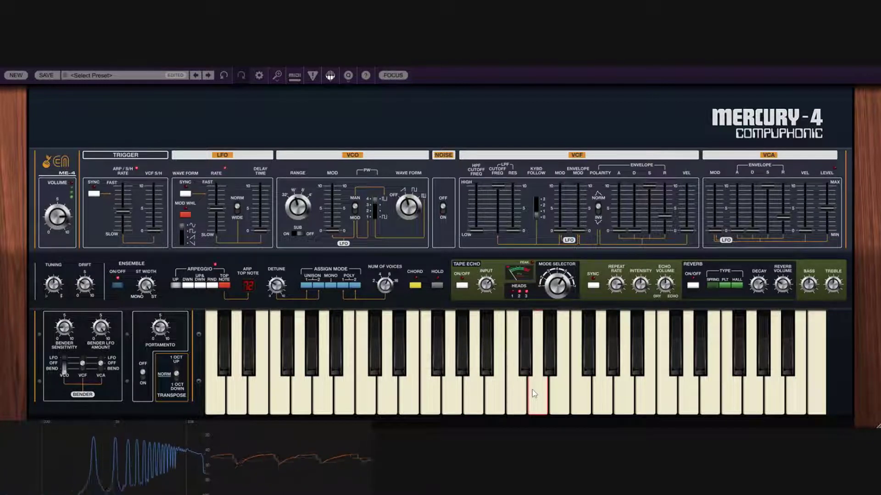
pyautogui.click(527, 397)
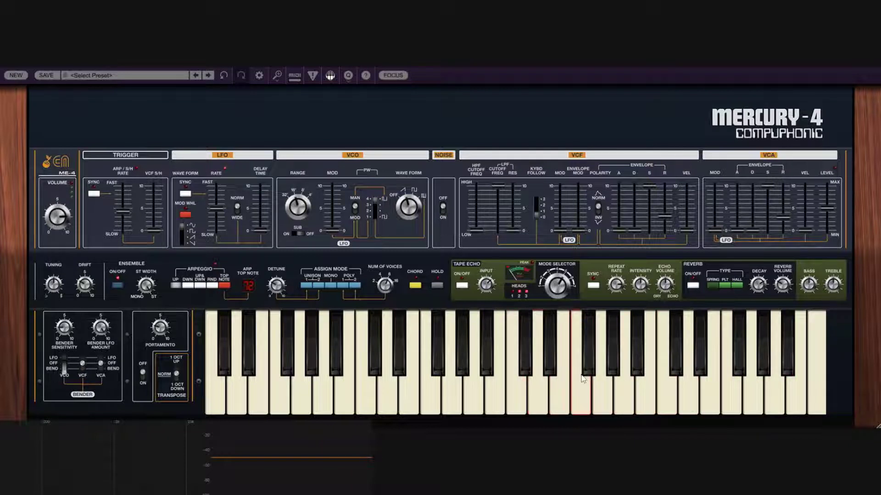
# Step: Load a fresh blank preset and compare the Unison 1 and Poly 1 assign modes, ending on Unison 1
pyautogui.click(16, 76)
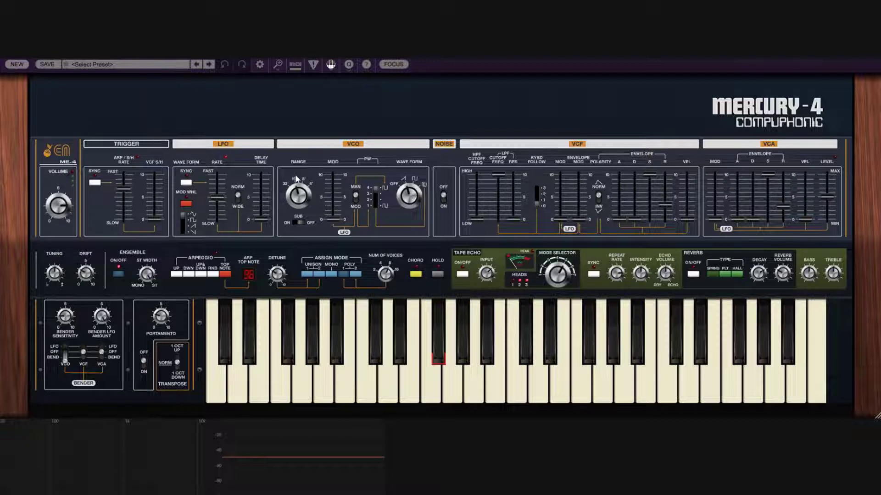
pyautogui.click(305, 273)
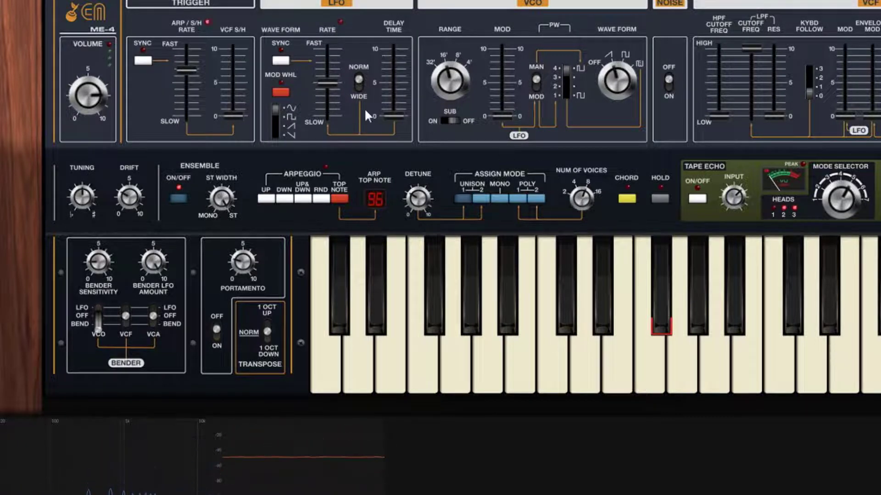
pyautogui.moveTo(95, 96); pyautogui.dragTo(99, 104)
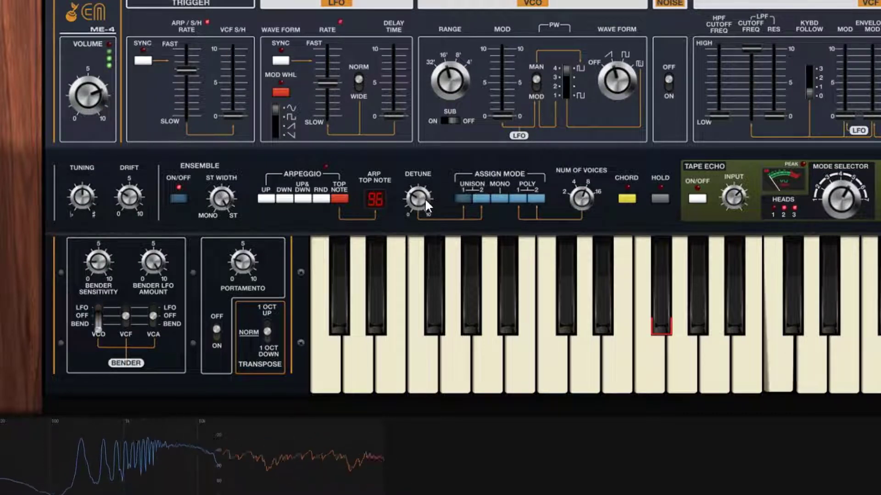
pyautogui.click(511, 198)
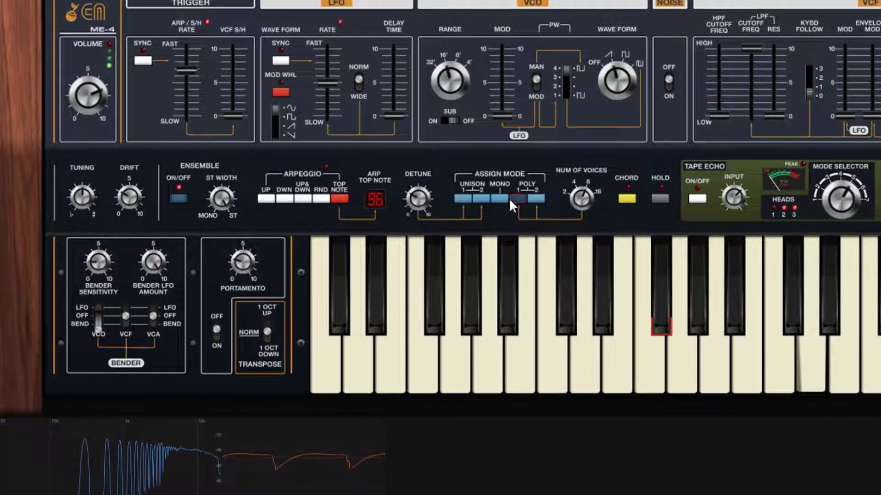
pyautogui.click(467, 197)
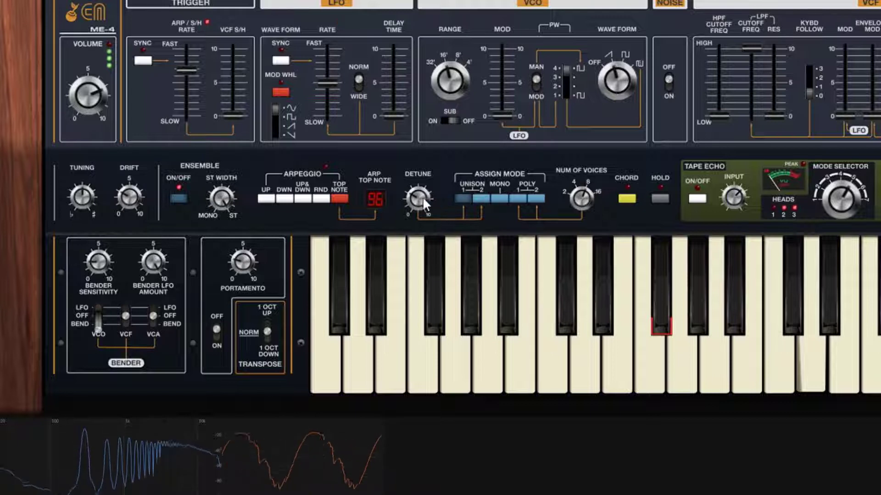
# Step: Sweep the unison detune up and back down, and lower the drift to 0.0% while auditioning Unison 1
pyautogui.moveTo(418, 197)
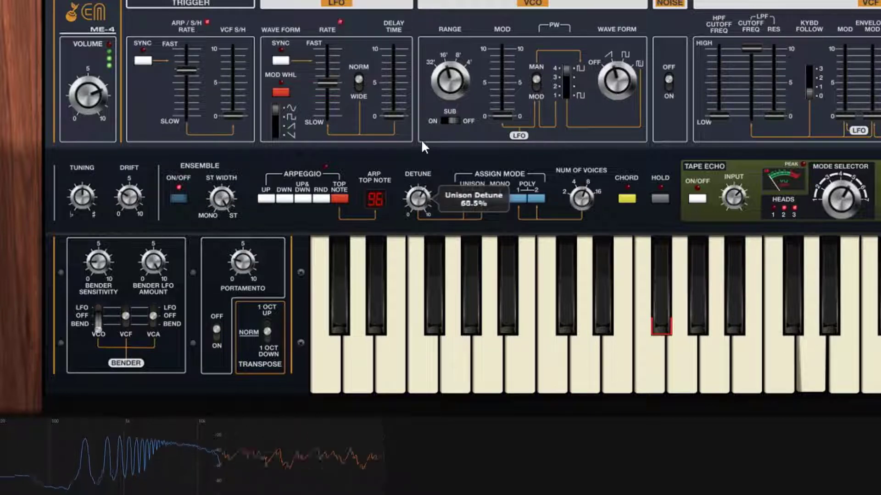
pyautogui.moveTo(425, 123); pyautogui.dragTo(461, 282)
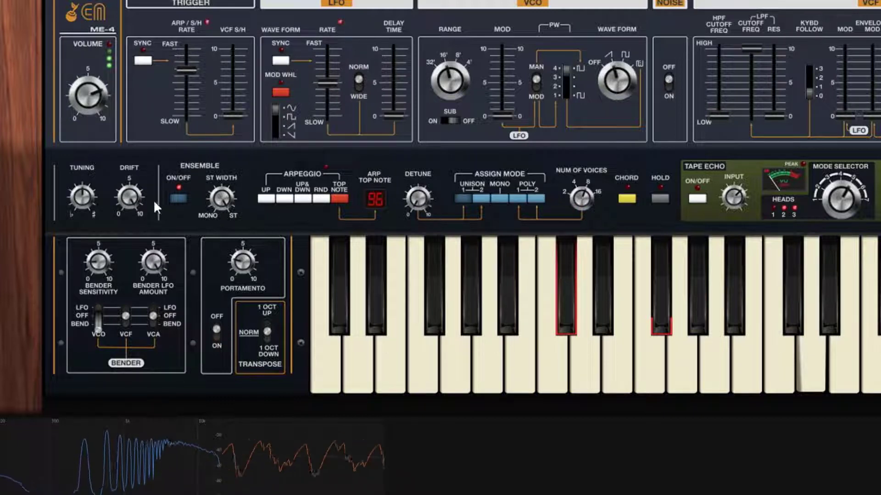
pyautogui.moveTo(133, 196); pyautogui.dragTo(161, 491)
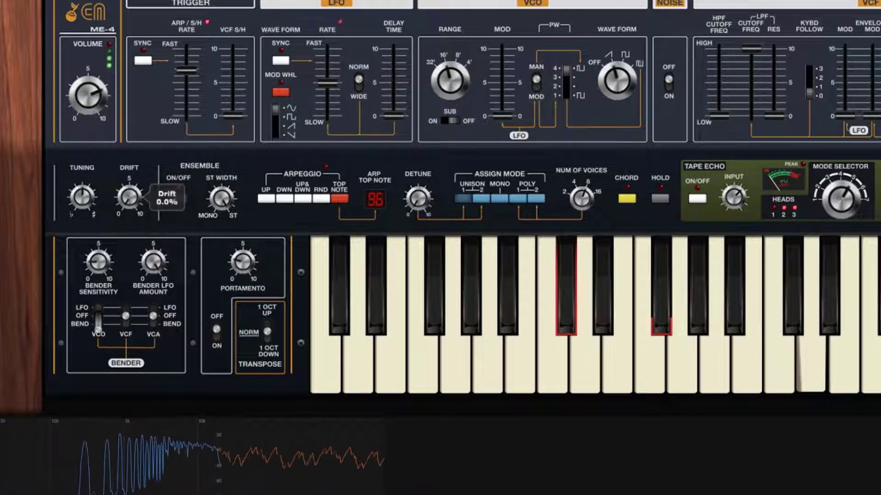
pyautogui.click(430, 261)
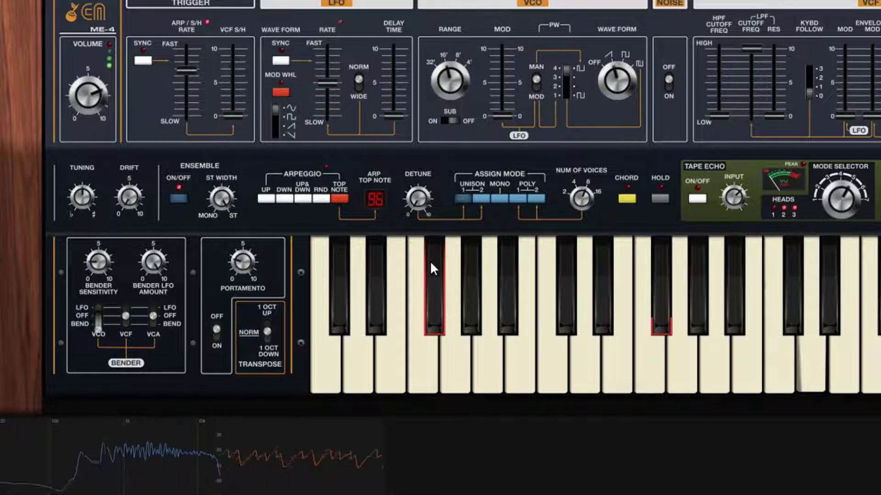
pyautogui.click(431, 265)
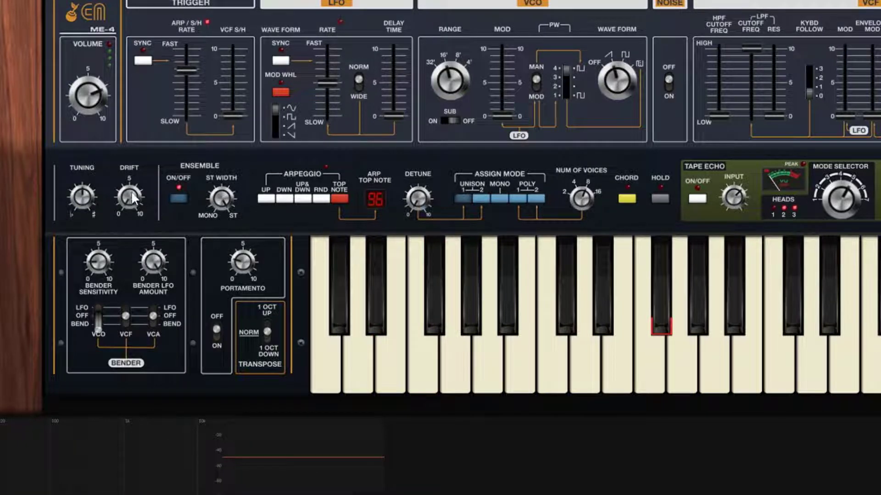
# Step: Raise the drift and unison detune again and reduce the number of voices in Unison 1
pyautogui.moveTo(126, 163)
pyautogui.moveTo(125, 161); pyautogui.dragTo(137, 172)
pyautogui.moveTo(416, 200); pyautogui.dragTo(403, 163)
pyautogui.moveTo(580, 214); pyautogui.dragTo(603, 303)
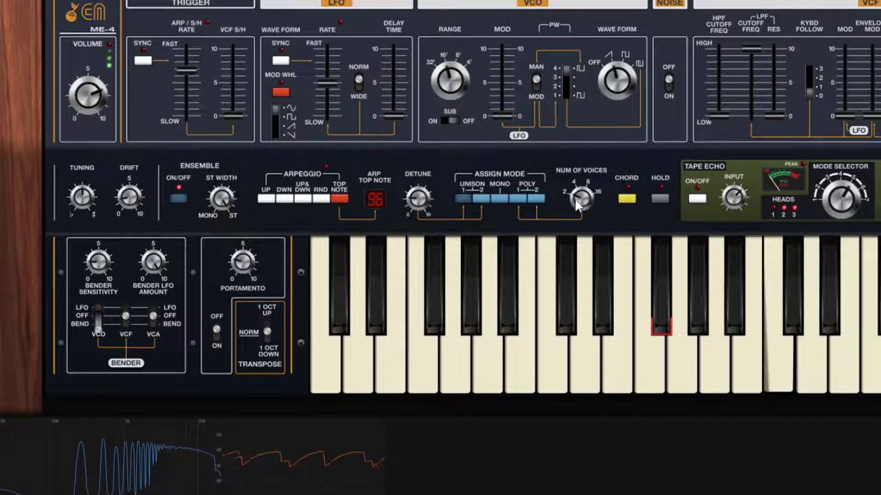
pyautogui.moveTo(578, 200)
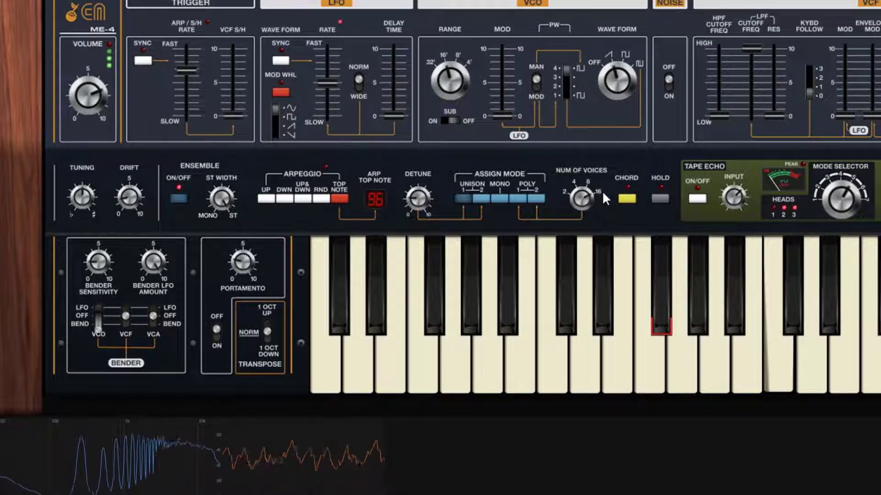
pyautogui.click(596, 260)
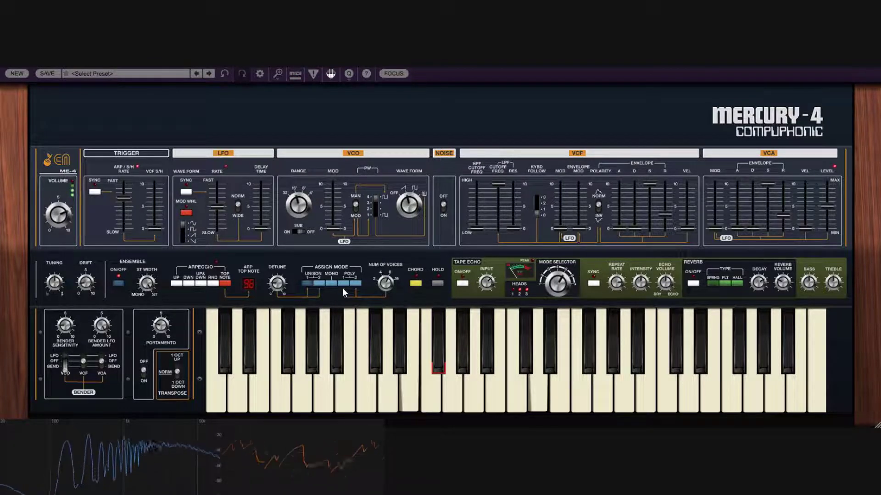
# Step: Switch the assign mode from Unison 1 to Unison 2
pyautogui.click(310, 283)
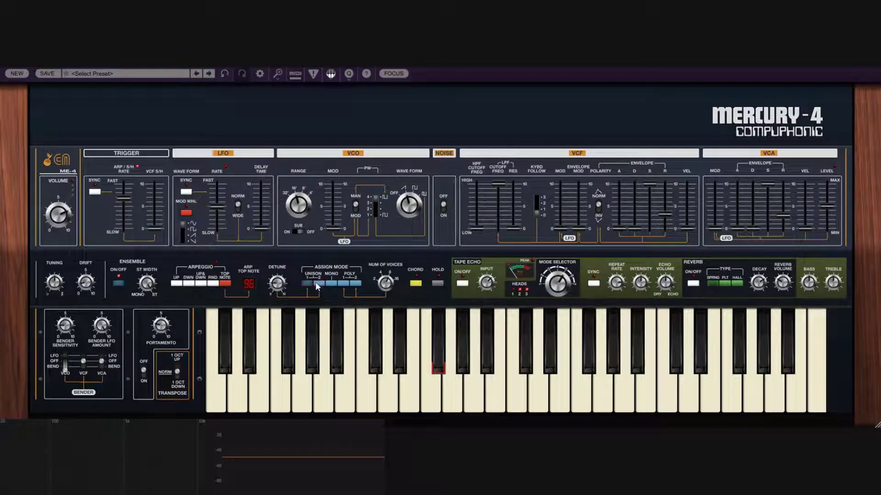
pyautogui.click(307, 280)
pyautogui.click(308, 282)
pyautogui.click(319, 283)
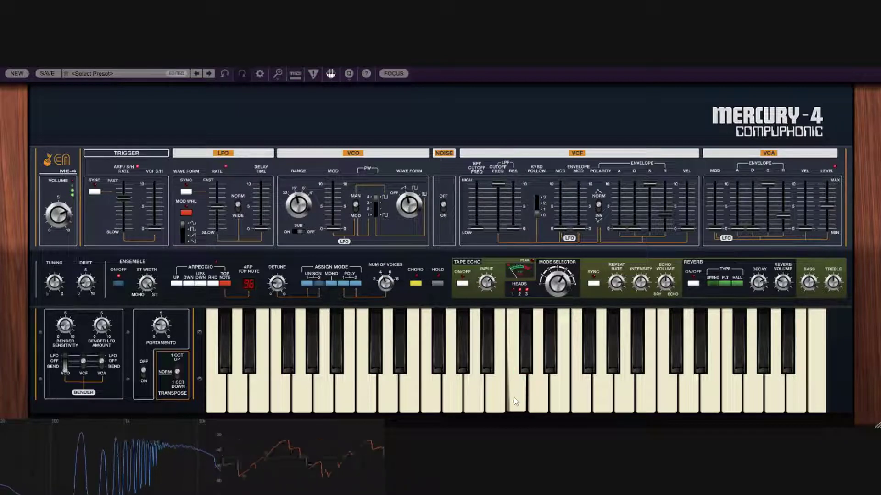
# Step: Audition the Unison 2 mode by playing a C alone and together with the G above it
pyautogui.click(504, 371)
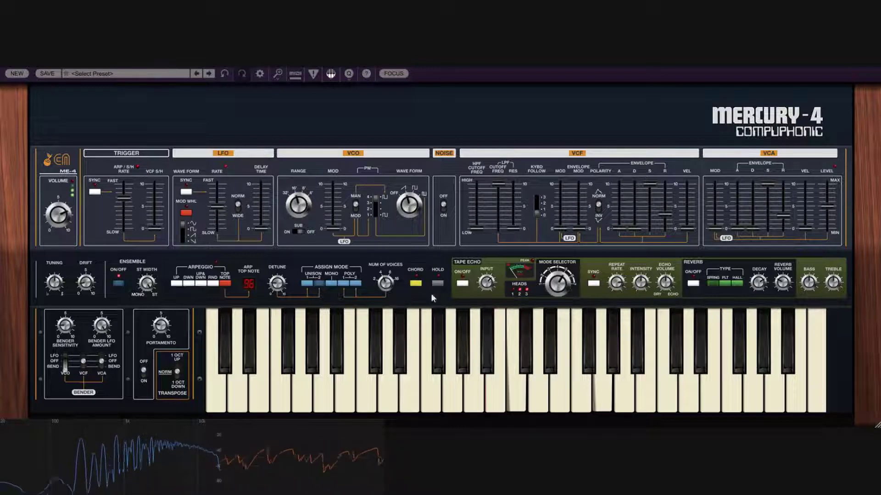
pyautogui.click(500, 395)
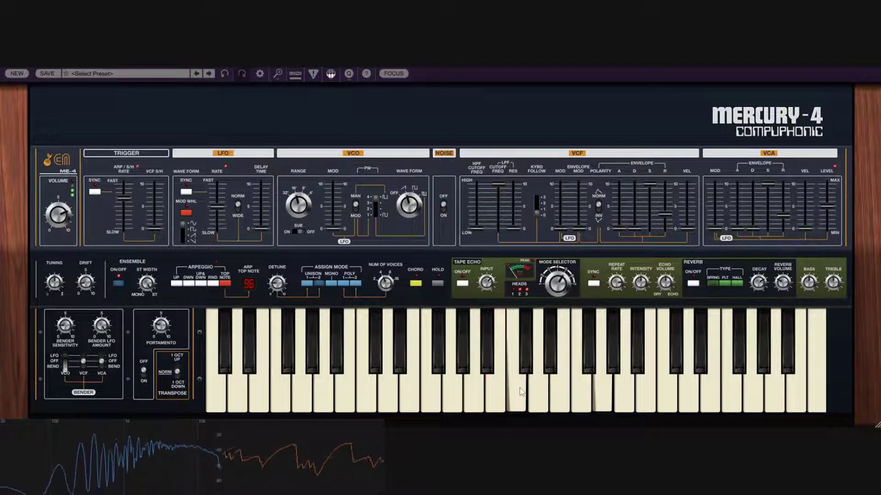
pyautogui.click(510, 377)
pyautogui.click(611, 358)
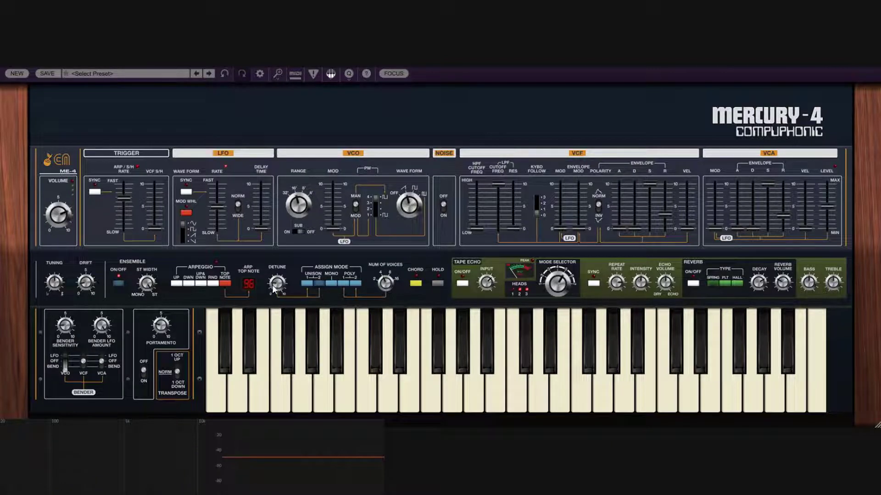
# Step: Vary the unison detune and the number of voices, including 4 voices, while auditioning notes in Unison 2
pyautogui.moveTo(275, 284); pyautogui.dragTo(295, 362)
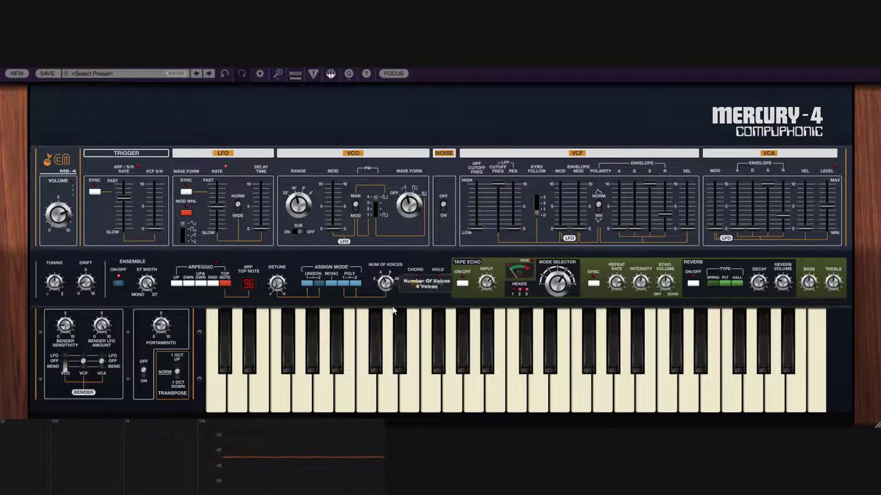
pyautogui.moveTo(384, 286); pyautogui.dragTo(386, 265)
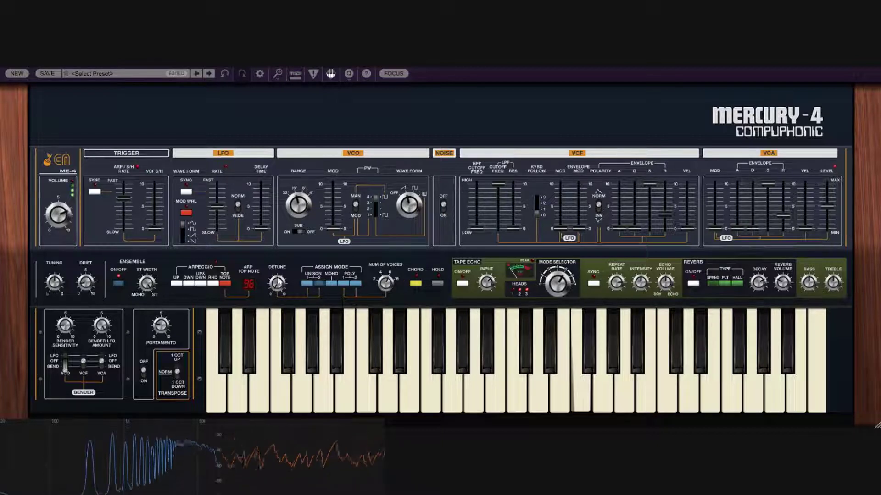
pyautogui.moveTo(277, 280); pyautogui.dragTo(272, 242)
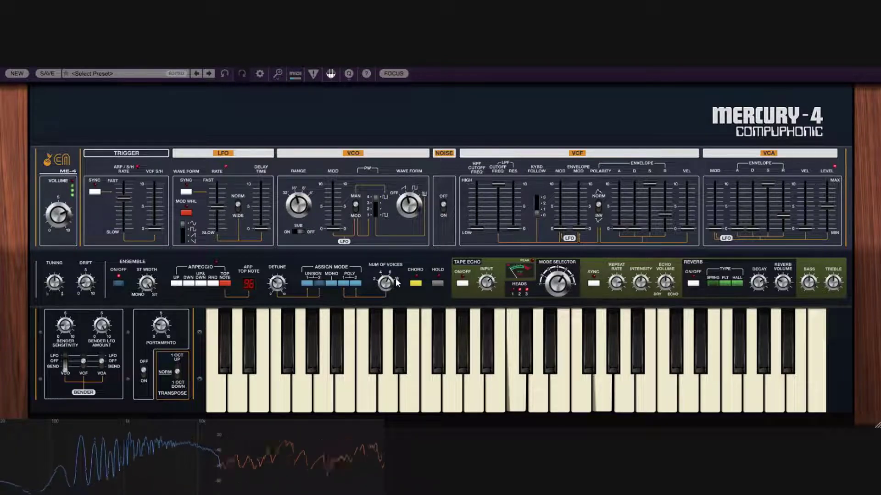
pyautogui.click(539, 389)
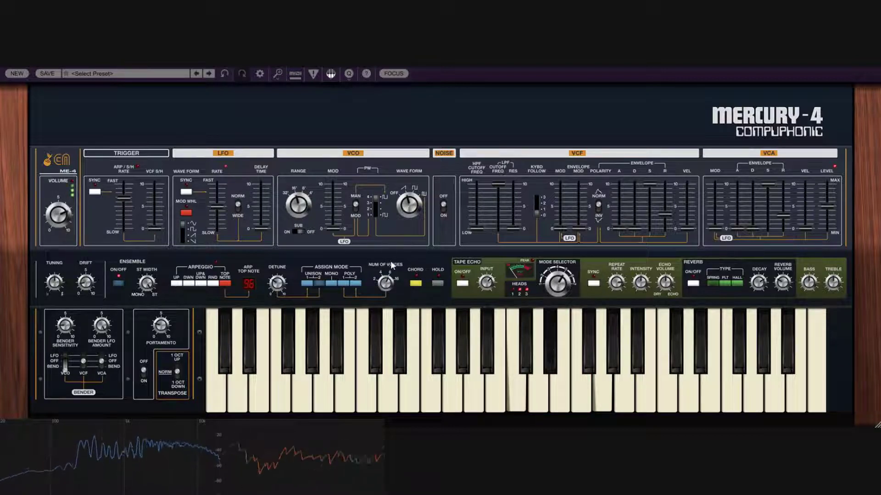
pyautogui.moveTo(390, 276); pyautogui.dragTo(373, 249)
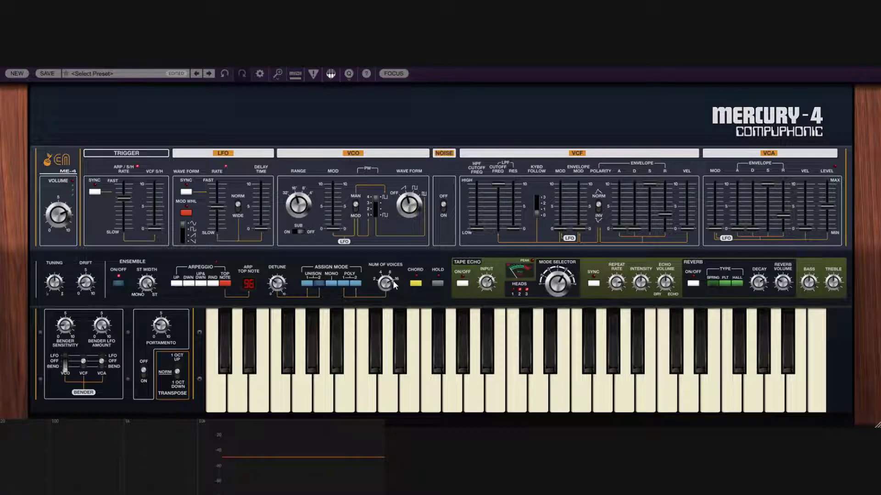
pyautogui.moveTo(394, 282)
pyautogui.click(220, 328)
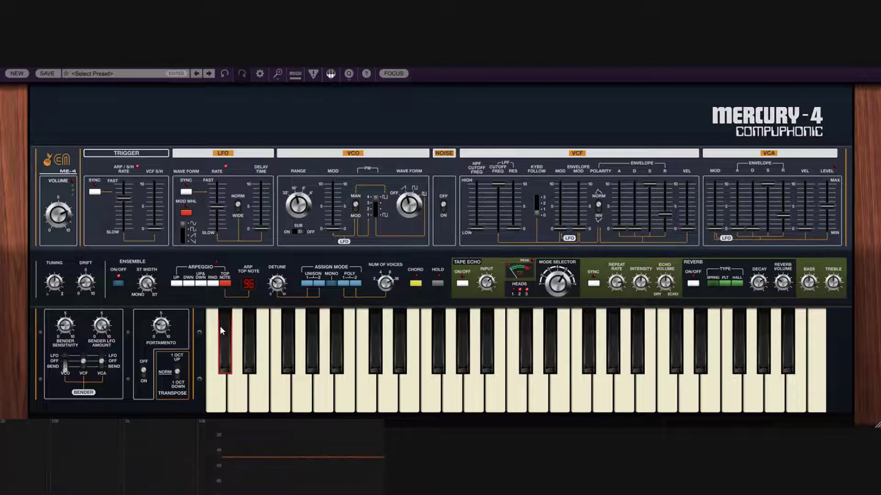
# Step: Load a fresh blank preset, try the number of voices and select the Poly 2 assign mode
pyautogui.click(18, 73)
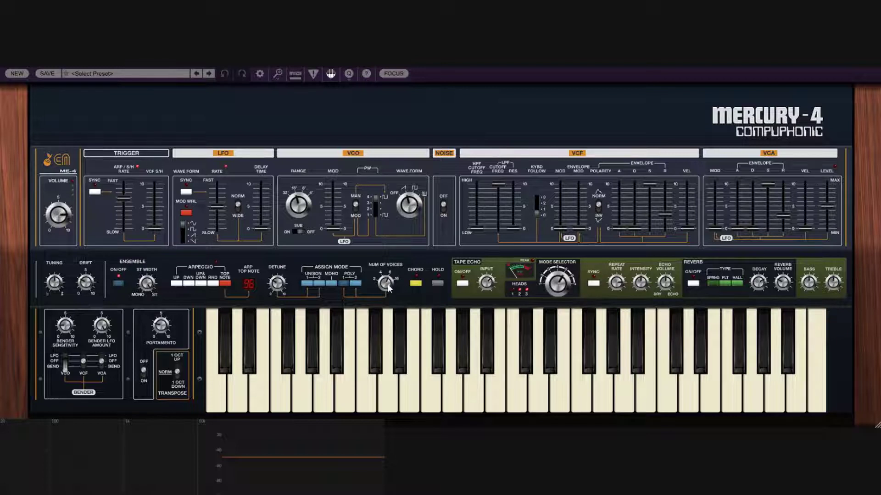
pyautogui.moveTo(388, 286); pyautogui.dragTo(392, 275)
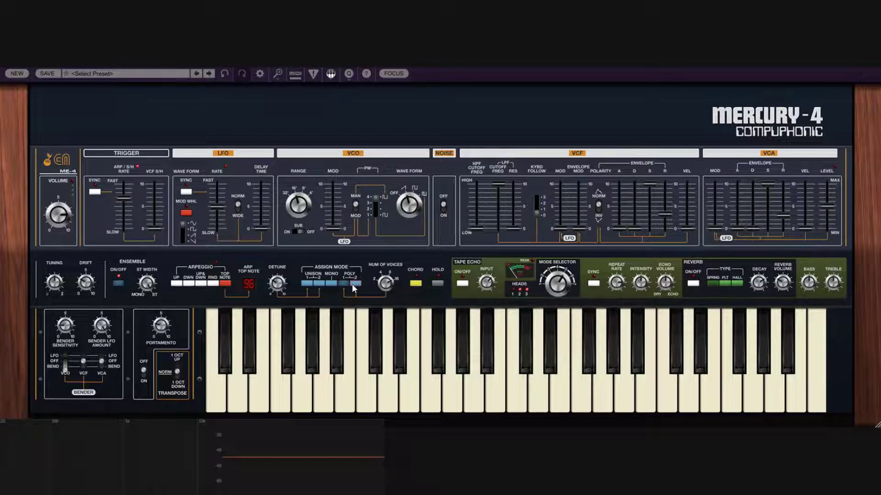
pyautogui.click(353, 285)
# Step: Turn portamento on for the Poly 2 mode
pyautogui.click(372, 330)
pyautogui.click(147, 372)
pyautogui.click(415, 285)
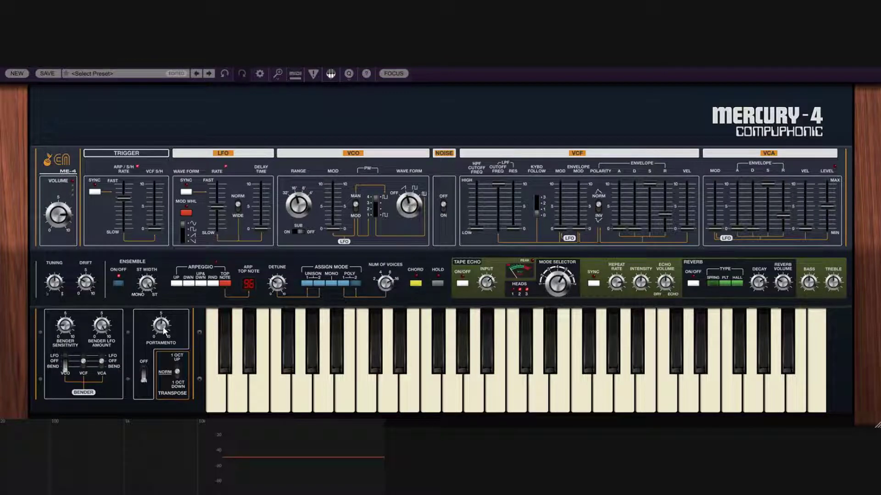
# Step: Select the Poly 1 assign mode and load a fresh blank preset
pyautogui.moveTo(163, 331)
pyautogui.click(344, 282)
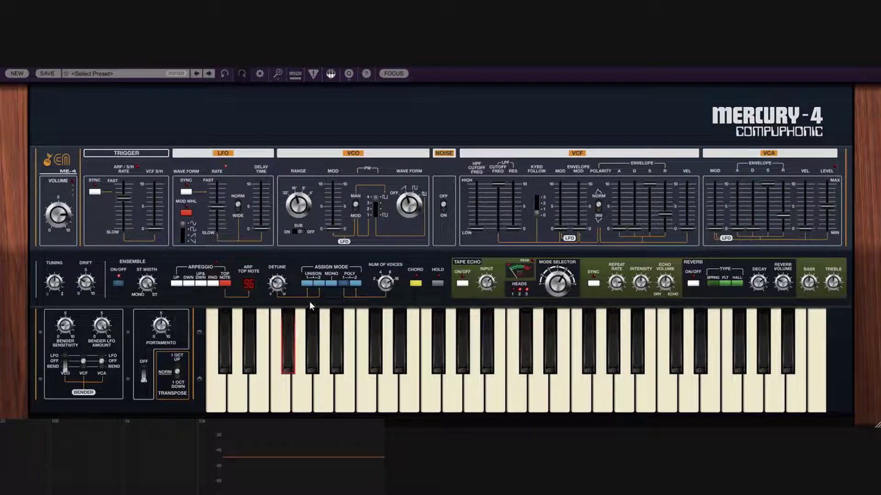
pyautogui.click(9, 76)
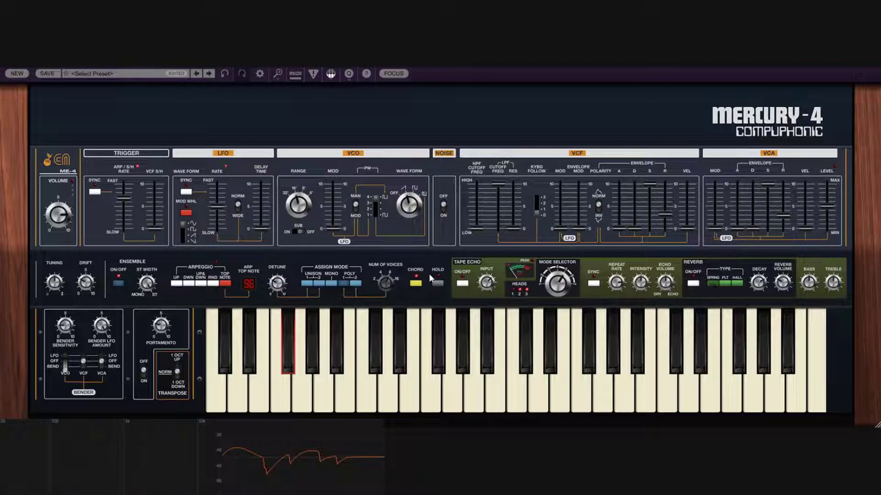
# Step: Audition Chord mode by playing single notes in the upper half of the keyboard and switch Chord off
pyautogui.click(521, 393)
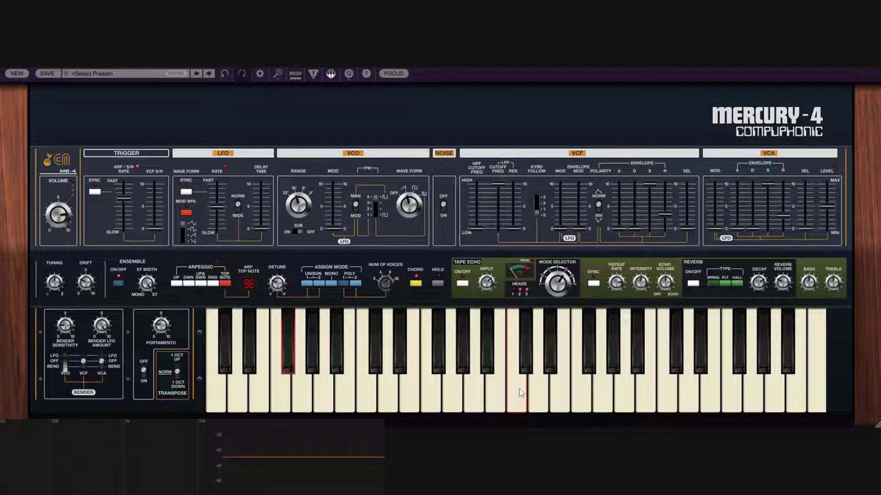
pyautogui.click(521, 393)
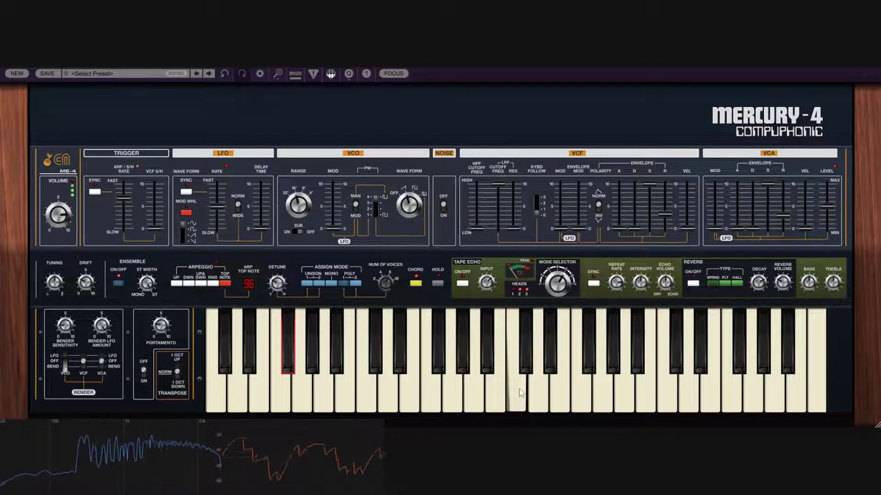
pyautogui.click(535, 395)
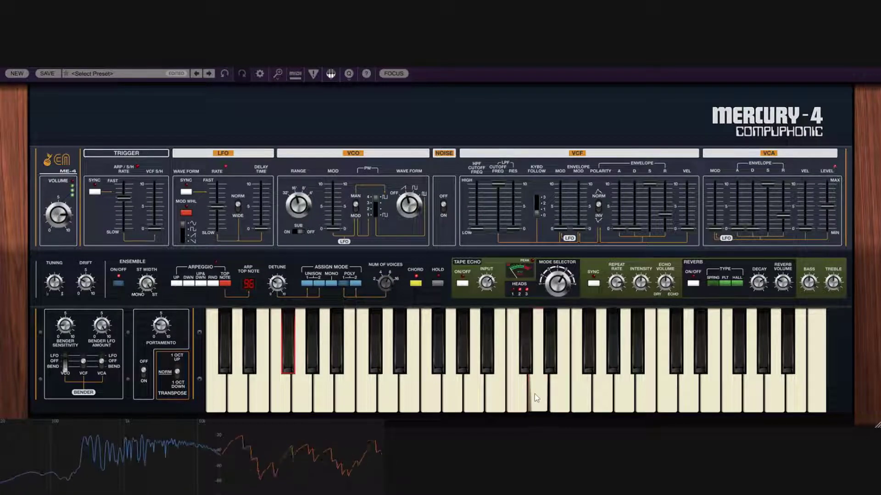
pyautogui.click(614, 366)
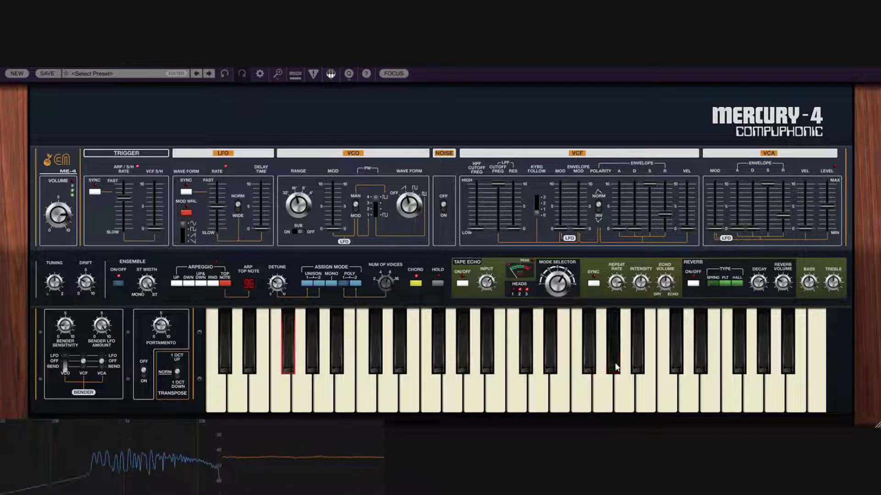
pyautogui.click(537, 382)
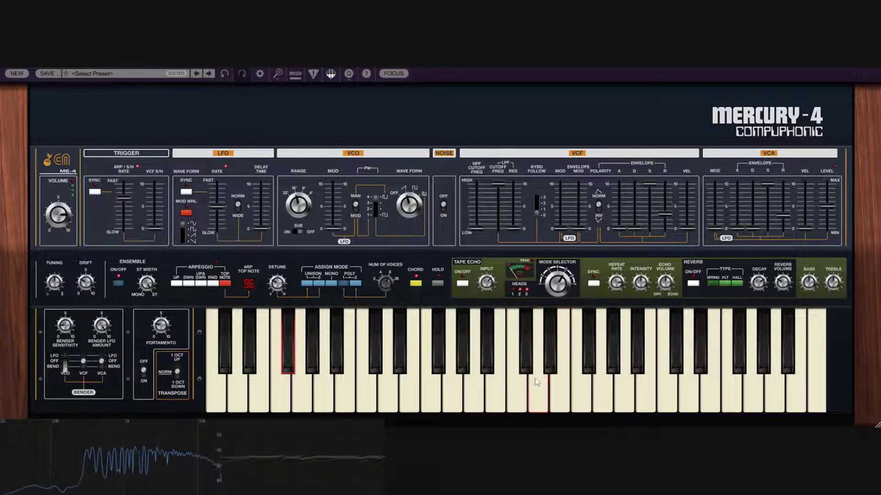
pyautogui.click(517, 390)
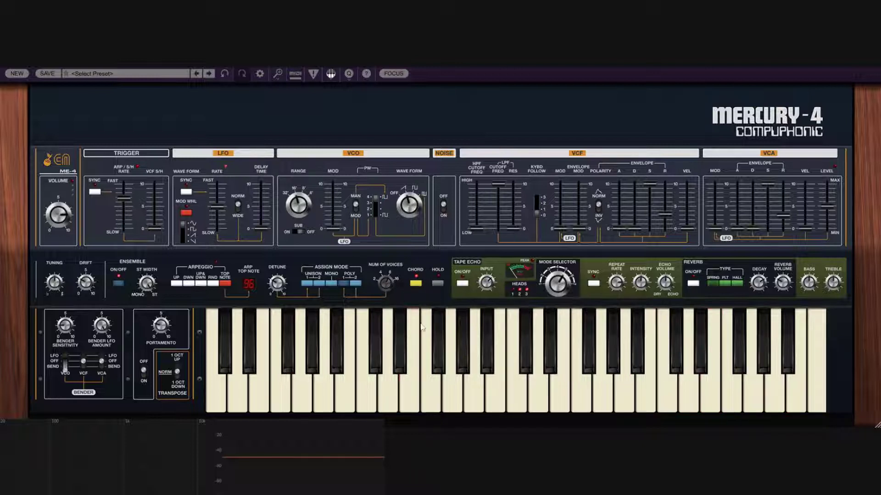
pyautogui.click(419, 284)
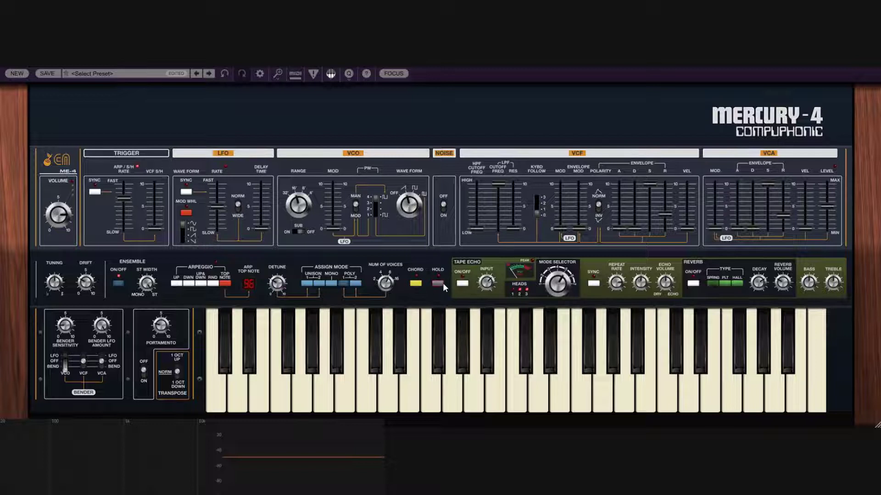
# Step: Turn Hold on and audition it by playing a run of separate notes around the middle of the keyboard
pyautogui.click(438, 282)
pyautogui.moveTo(500, 412); pyautogui.dragTo(469, 405)
pyautogui.click(432, 399)
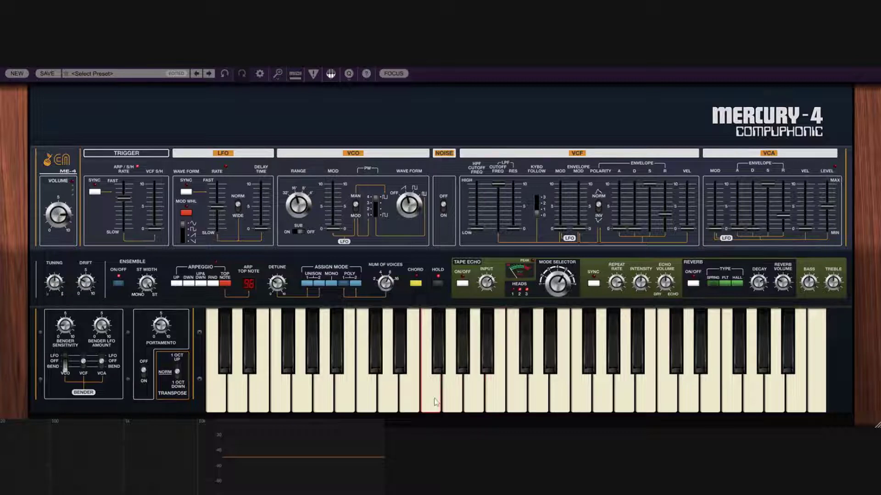
pyautogui.click(367, 398)
pyautogui.click(519, 337)
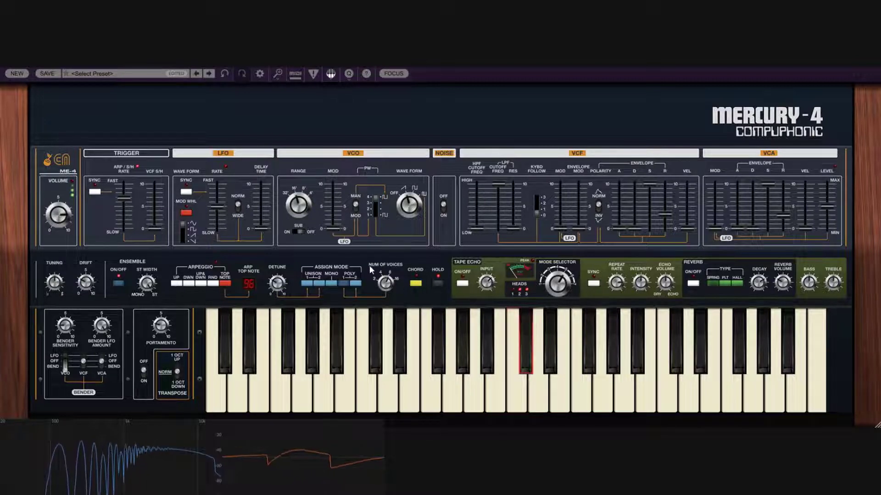
pyautogui.click(400, 345)
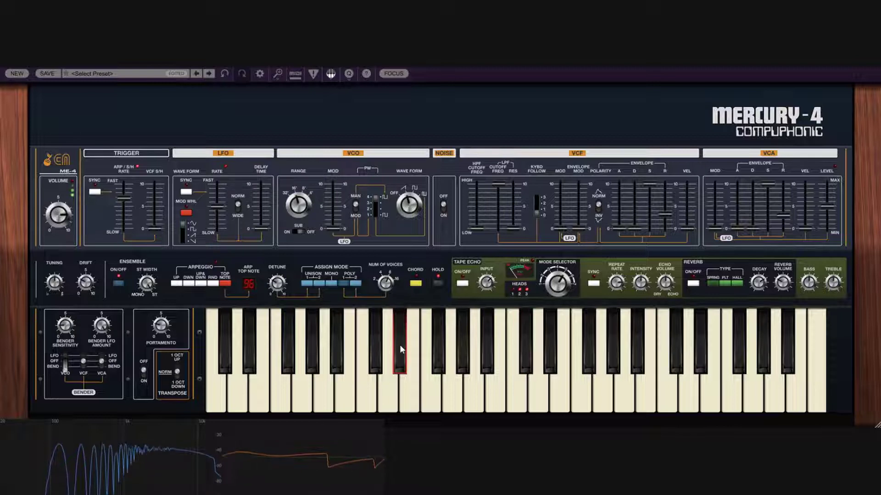
pyautogui.click(416, 374)
pyautogui.click(391, 396)
pyautogui.click(401, 363)
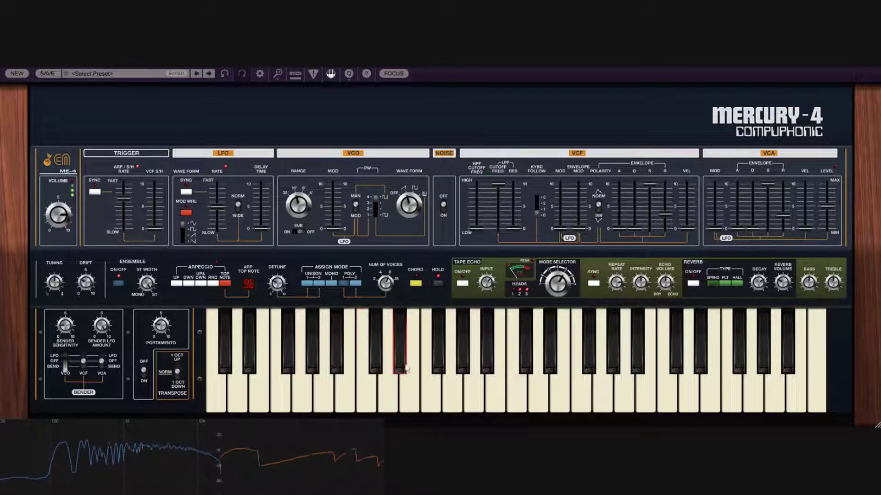
pyautogui.click(430, 398)
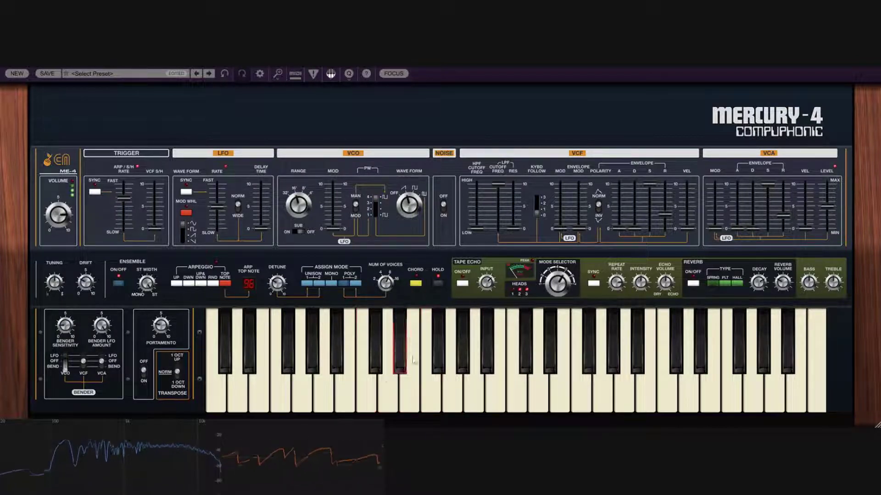
pyautogui.click(458, 399)
pyautogui.click(486, 348)
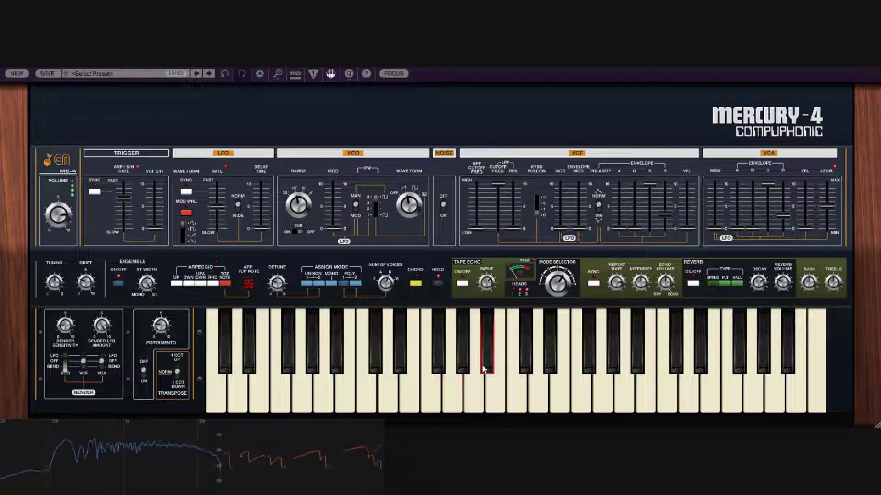
pyautogui.click(515, 388)
pyautogui.click(552, 362)
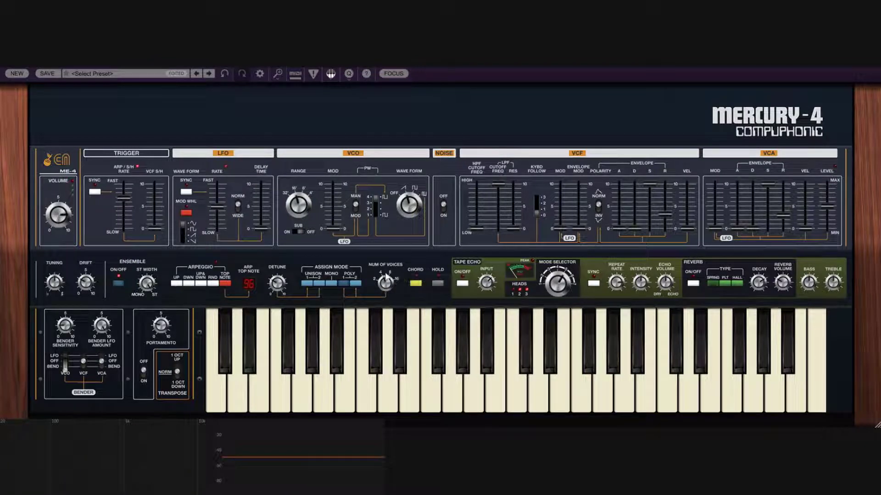
# Step: Enable Hold again, play an ascending run from the lowest keys up to the high octave, and switch Hold off
pyautogui.click(437, 283)
pyautogui.click(368, 398)
pyautogui.click(219, 402)
pyautogui.click(239, 395)
pyautogui.click(264, 395)
pyautogui.click(279, 389)
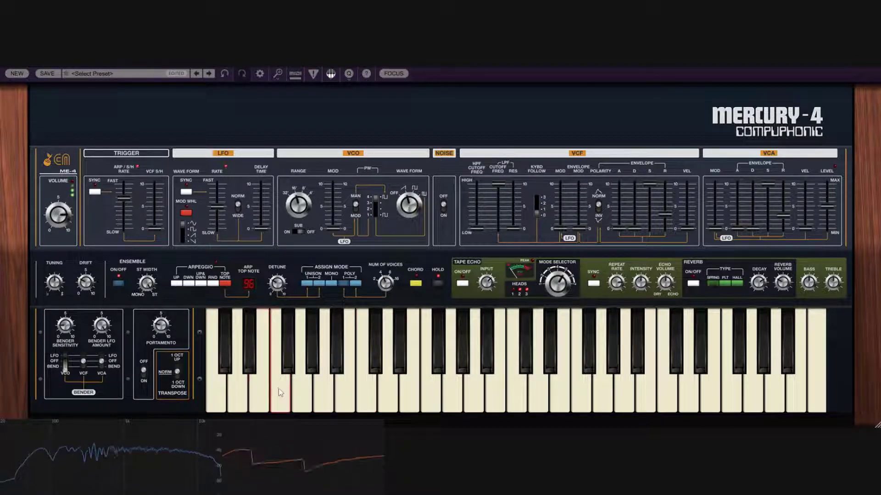
pyautogui.click(295, 402)
pyautogui.click(338, 360)
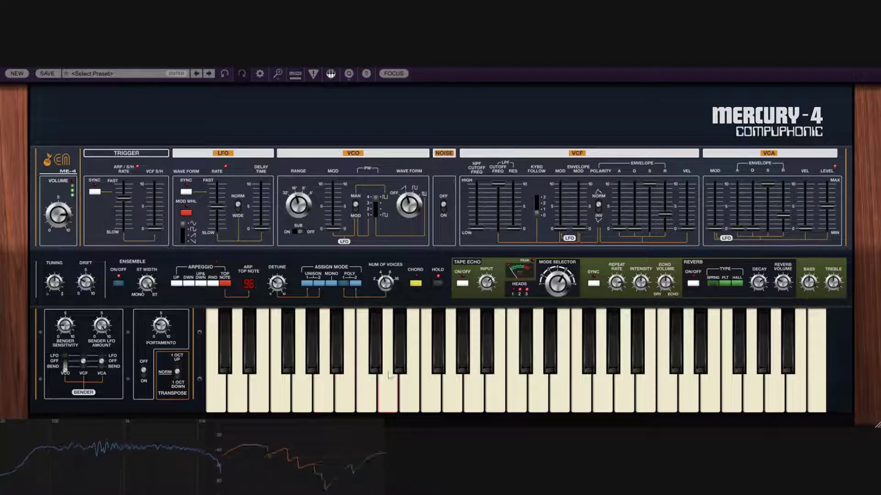
pyautogui.click(374, 398)
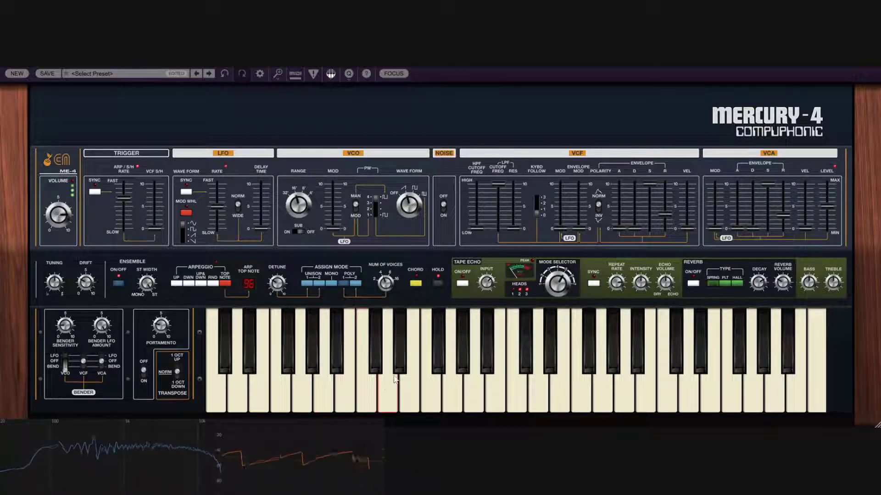
pyautogui.click(399, 362)
pyautogui.click(429, 393)
pyautogui.click(462, 365)
pyautogui.click(478, 367)
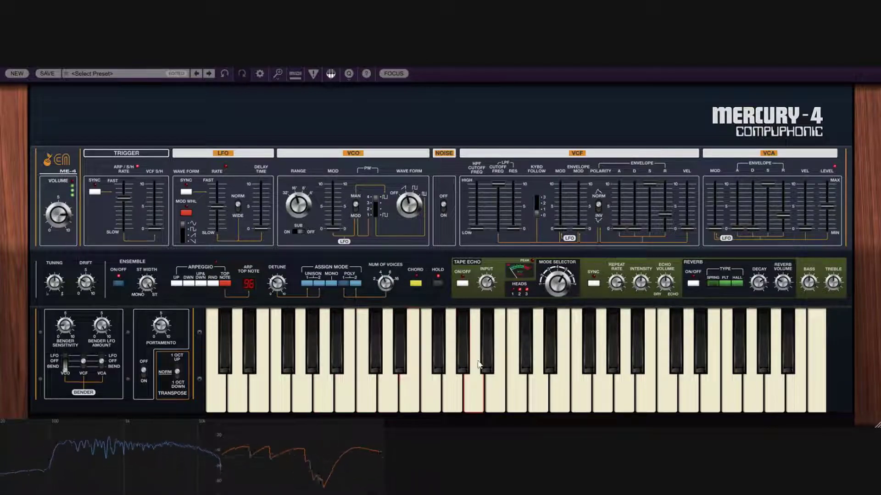
pyautogui.click(485, 368)
pyautogui.click(495, 381)
pyautogui.click(512, 390)
pyautogui.click(550, 358)
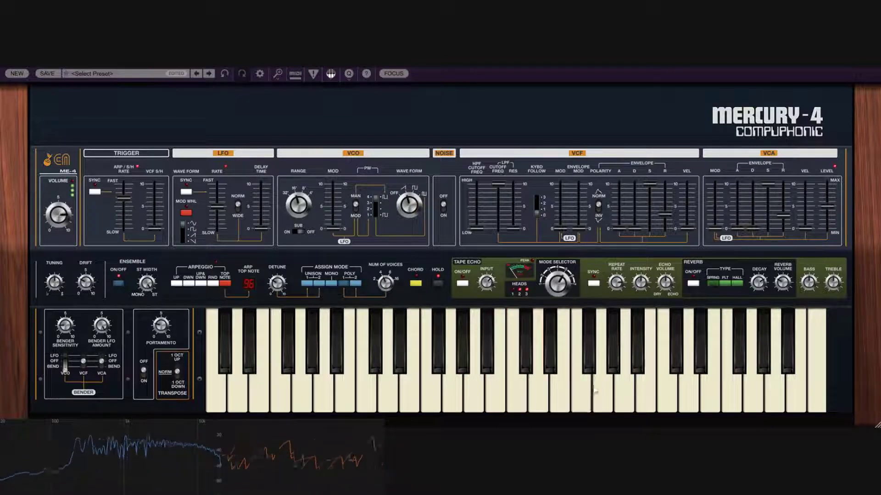
pyautogui.click(613, 362)
pyautogui.click(633, 364)
pyautogui.click(670, 389)
pyautogui.click(700, 362)
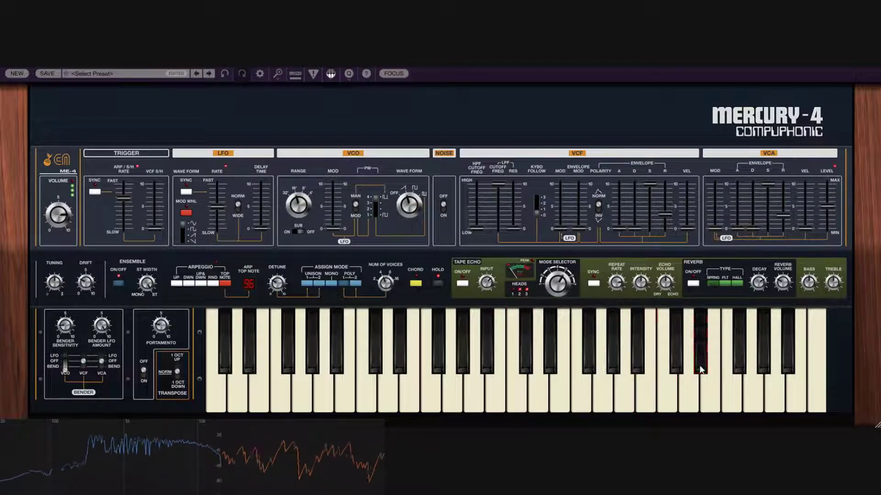
pyautogui.click(734, 392)
pyautogui.click(438, 283)
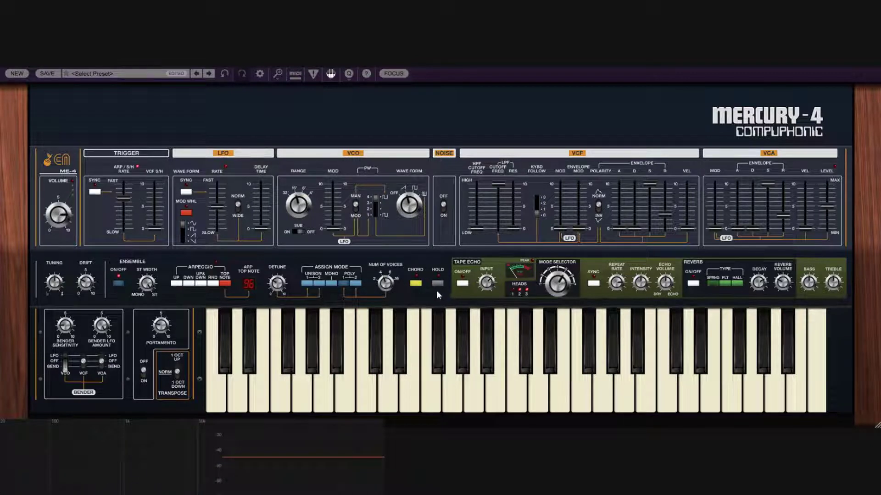
# Step: Combine the Up arpeggio with Hold, audition it with two neighbouring notes, and switch both off
pyautogui.click(177, 284)
pyautogui.click(437, 282)
pyautogui.click(453, 323)
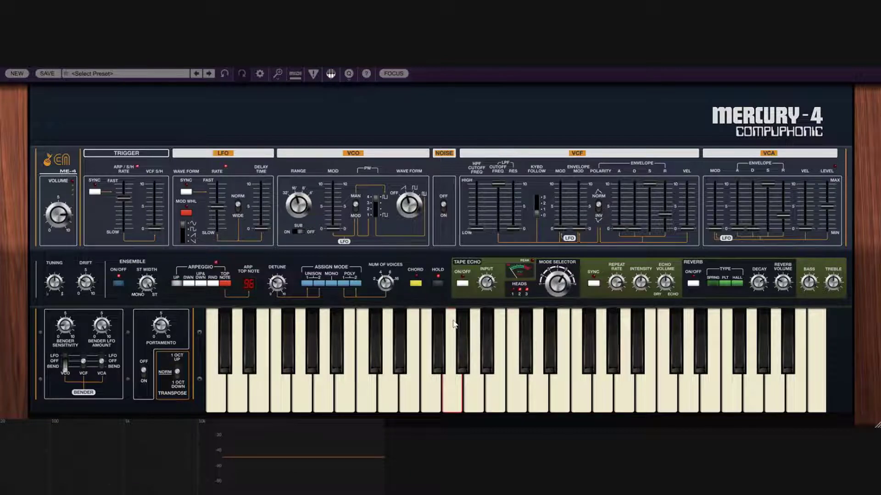
pyautogui.click(473, 340)
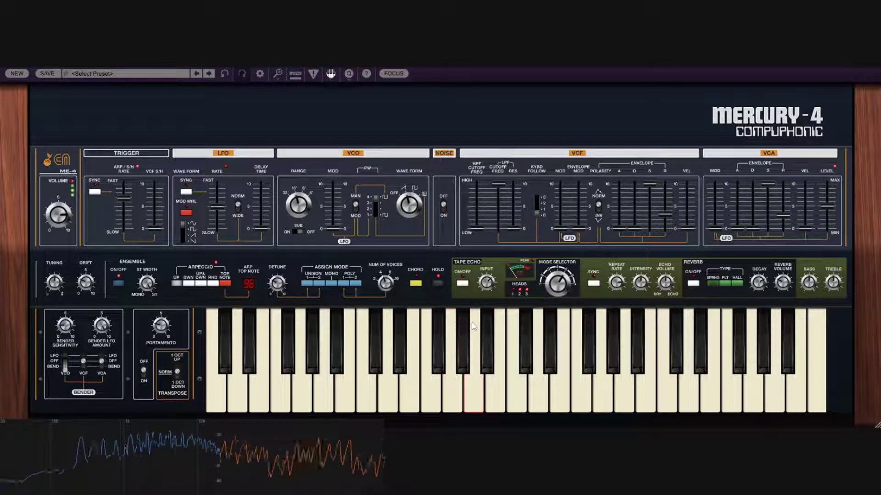
pyautogui.click(436, 282)
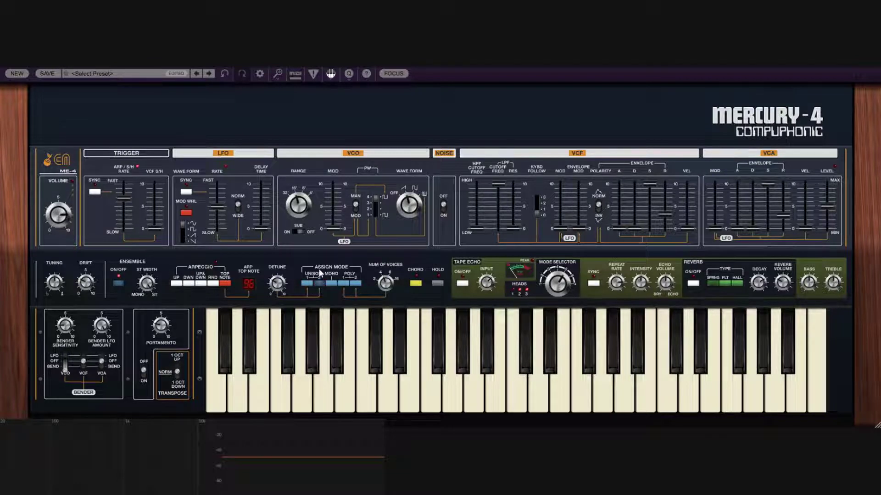
pyautogui.click(176, 284)
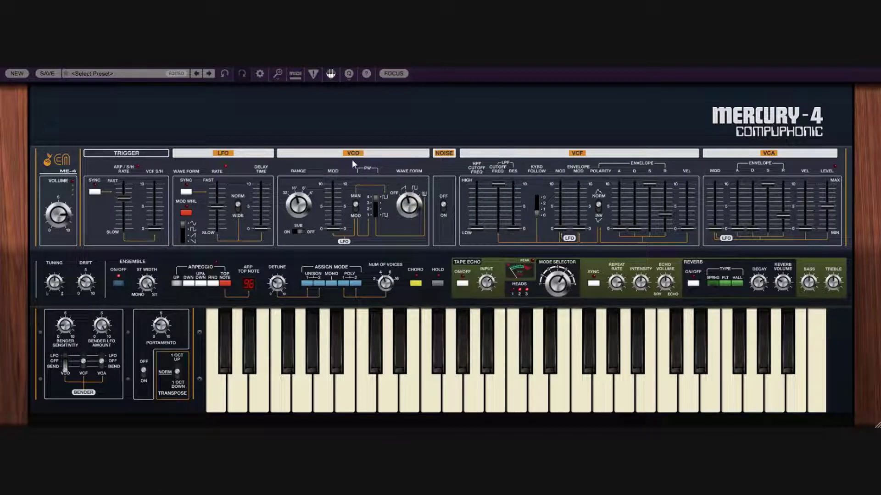
# Step: View the preset browser with all presets and close it without loading one
pyautogui.click(116, 74)
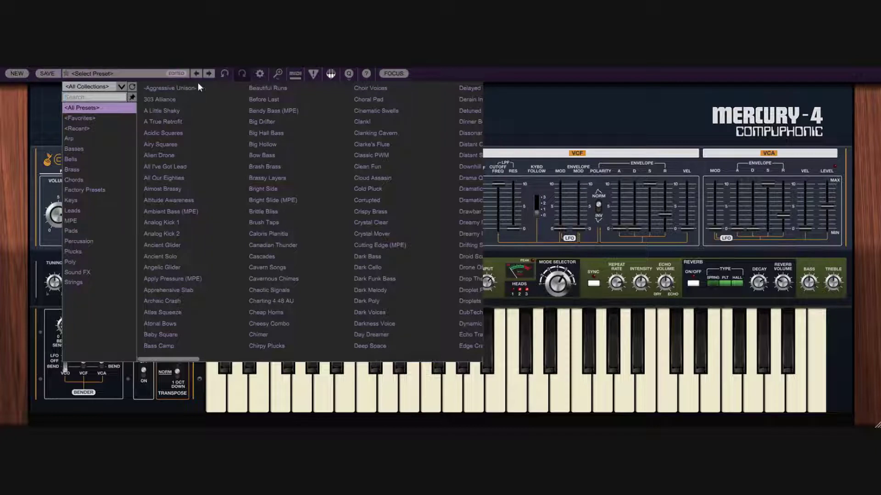
pyautogui.click(552, 88)
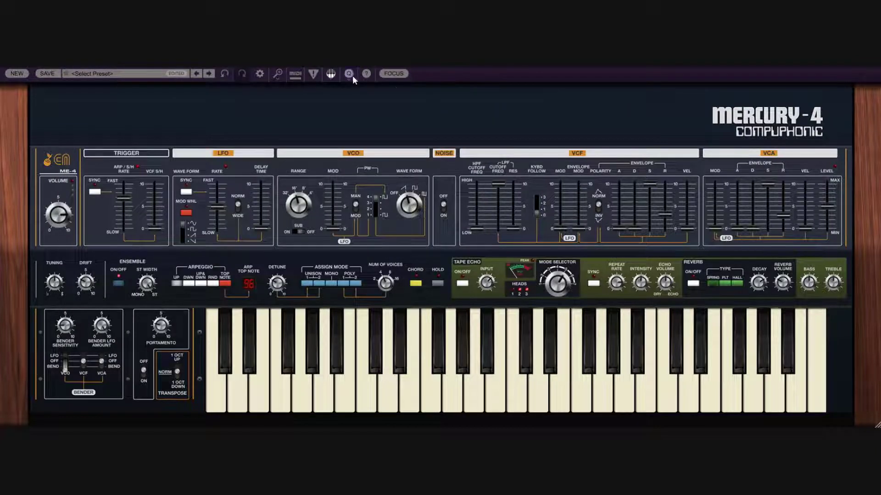